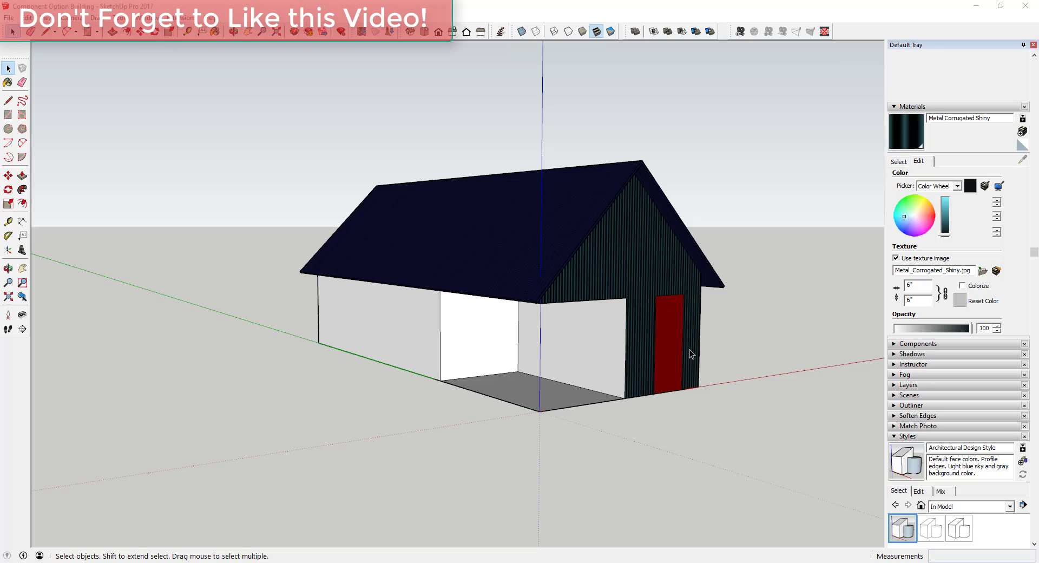
# Examine the building from several sides, including its gable wall, roof, porch ceiling and exterior walls
pyautogui.moveTo(599, 348); pyautogui.dragTo(656, 293, button='middle')
pyautogui.click(616, 342)
pyautogui.click(648, 344)
pyautogui.click(588, 301)
pyautogui.click(575, 263)
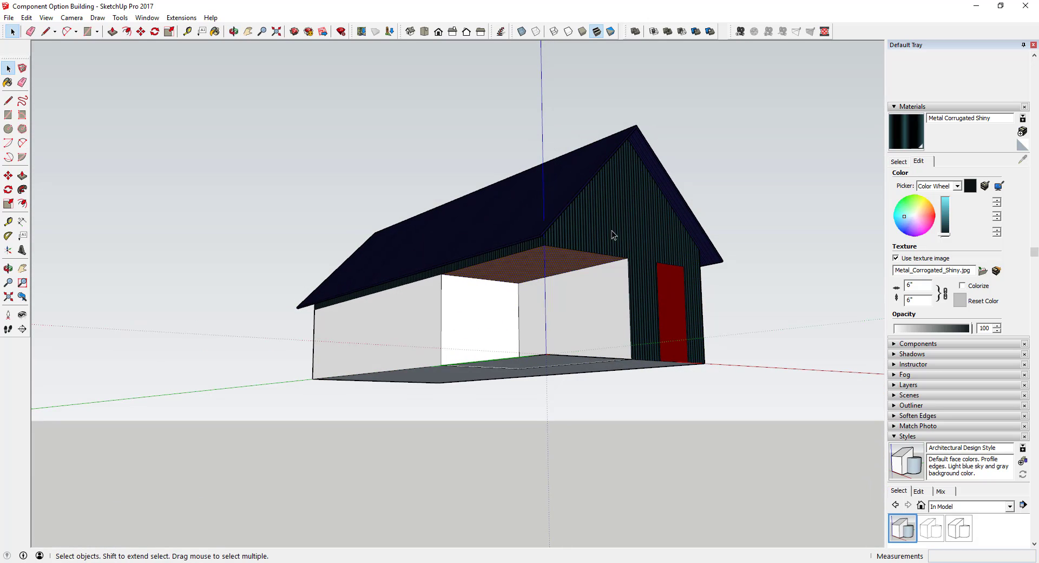
pyautogui.click(500, 199)
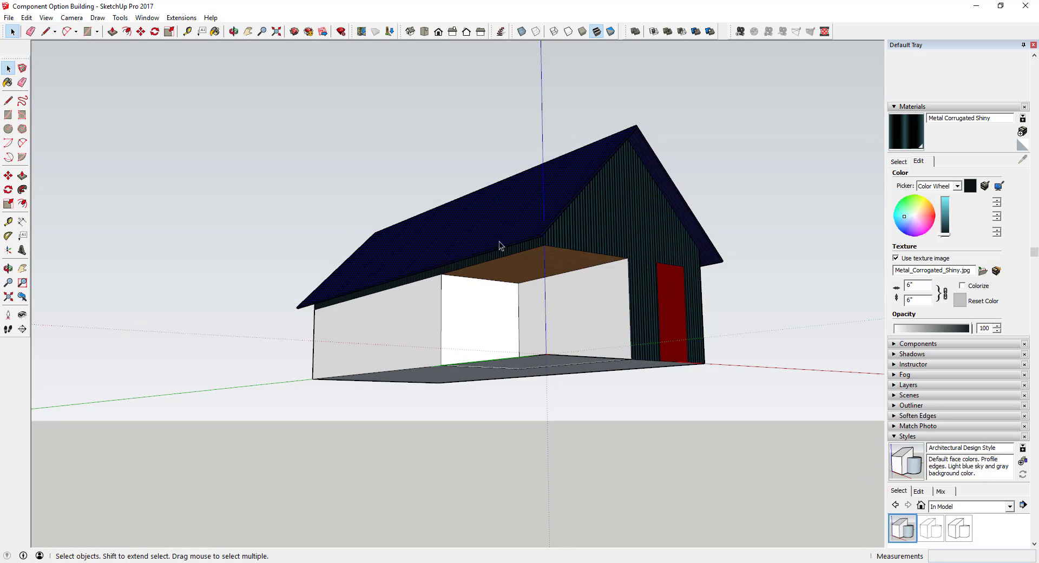
pyautogui.click(432, 311)
pyautogui.click(496, 329)
pyautogui.moveTo(670, 324); pyautogui.dragTo(439, 319, button='middle')
pyautogui.click(440, 320)
pyautogui.moveTo(717, 320); pyautogui.dragTo(179, 331, button='middle')
pyautogui.click(561, 332)
pyautogui.moveTo(421, 319); pyautogui.dragTo(520, 344, button='middle')
pyautogui.scroll(-3, 551, 353)
pyautogui.scroll(5, 579, 352)
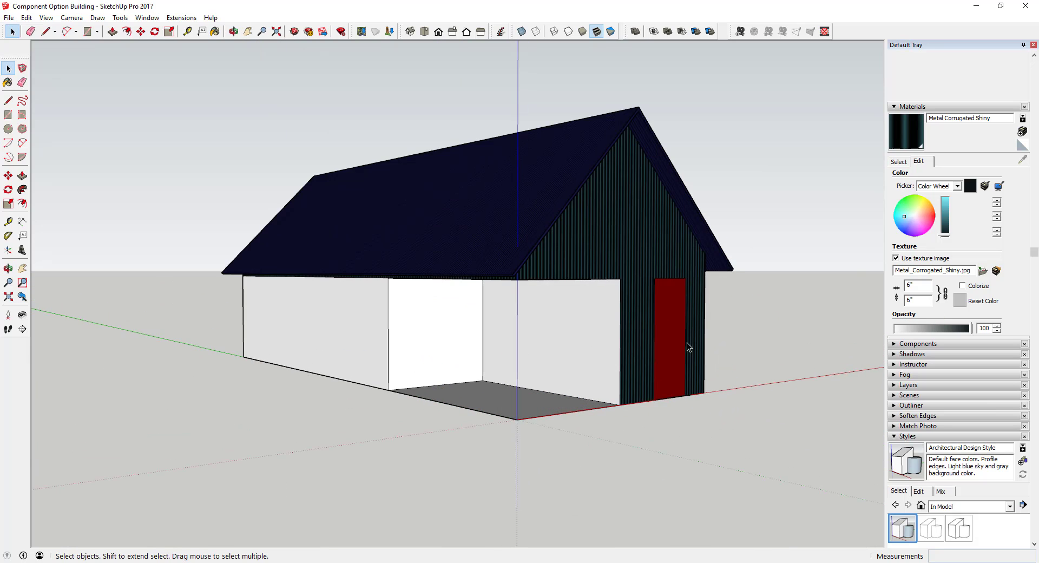
# Inspect the white wall faces around the recessed porch and along the building's long side
pyautogui.scroll(-2, 679, 330)
pyautogui.scroll(1, 486, 323)
pyautogui.click(399, 327)
pyautogui.click(487, 325)
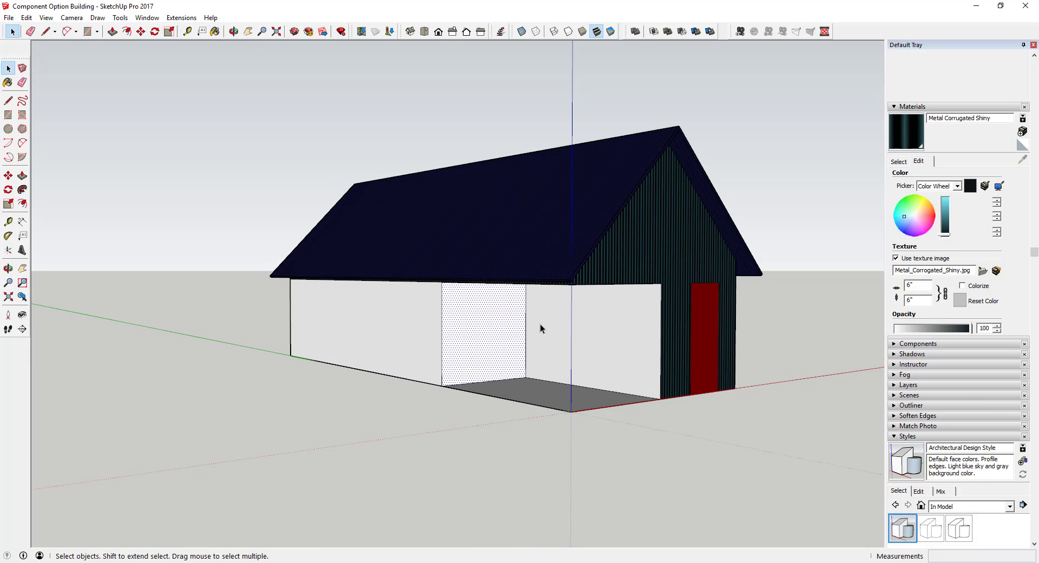
pyautogui.click(564, 324)
pyautogui.click(471, 332)
pyautogui.scroll(-1, 513, 333)
pyautogui.scroll(3, 544, 239)
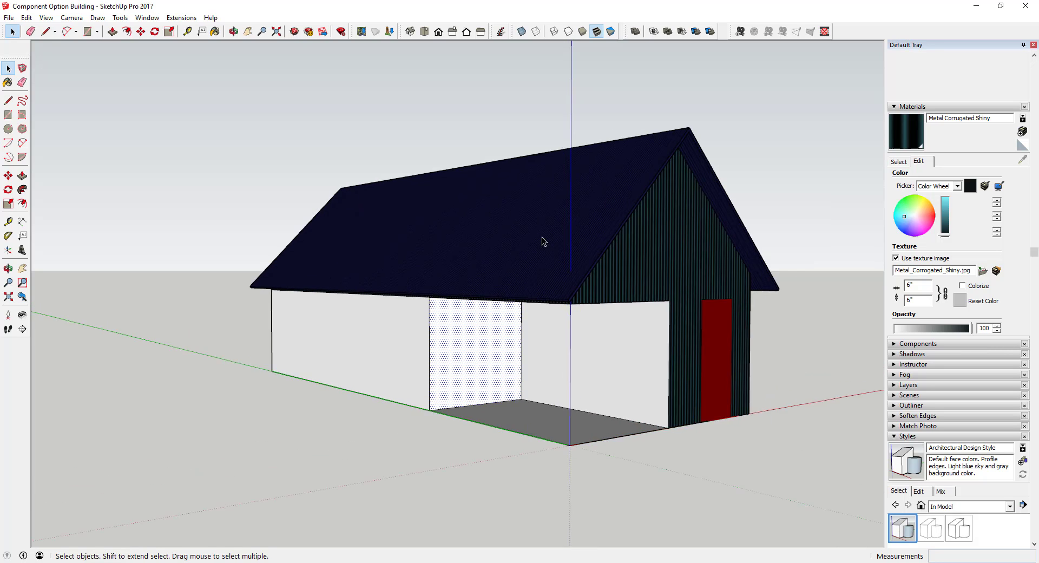
pyautogui.scroll(-2, 568, 236)
pyautogui.moveTo(661, 352)
pyautogui.mouseDown(button='middle')
pyautogui.moveTo(667, 339)
pyautogui.moveTo(657, 339)
pyautogui.mouseUp(button='middle')
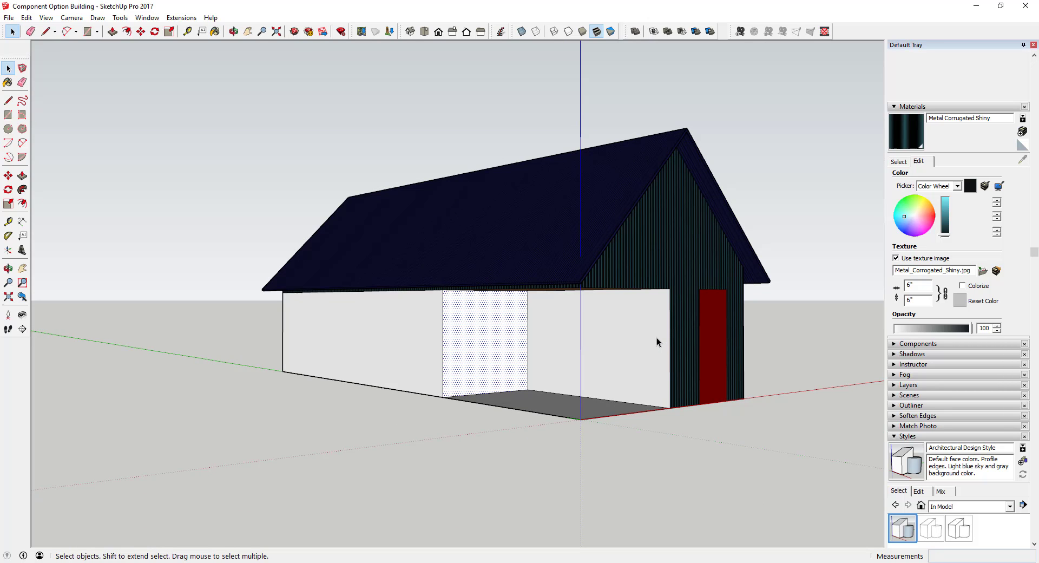
pyautogui.moveTo(630, 339); pyautogui.dragTo(675, 334, button='middle')
pyautogui.scroll(3, 622, 356)
pyautogui.scroll(-3, 620, 352)
pyautogui.click(441, 334)
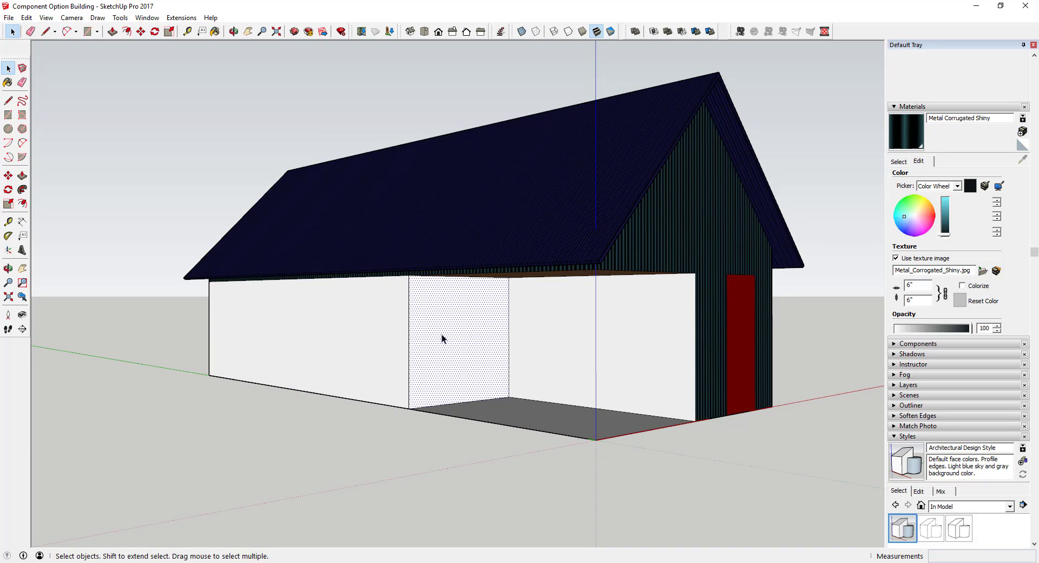
pyautogui.click(363, 334)
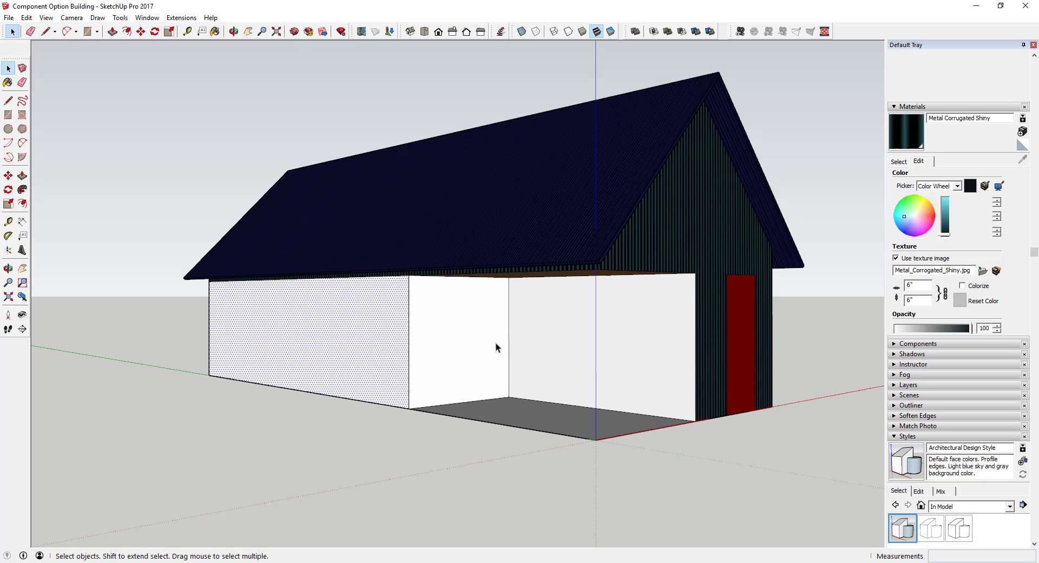
# Make the three white wall faces around the porch and long side into a component named "Base Skin System"
pyautogui.click(605, 342)
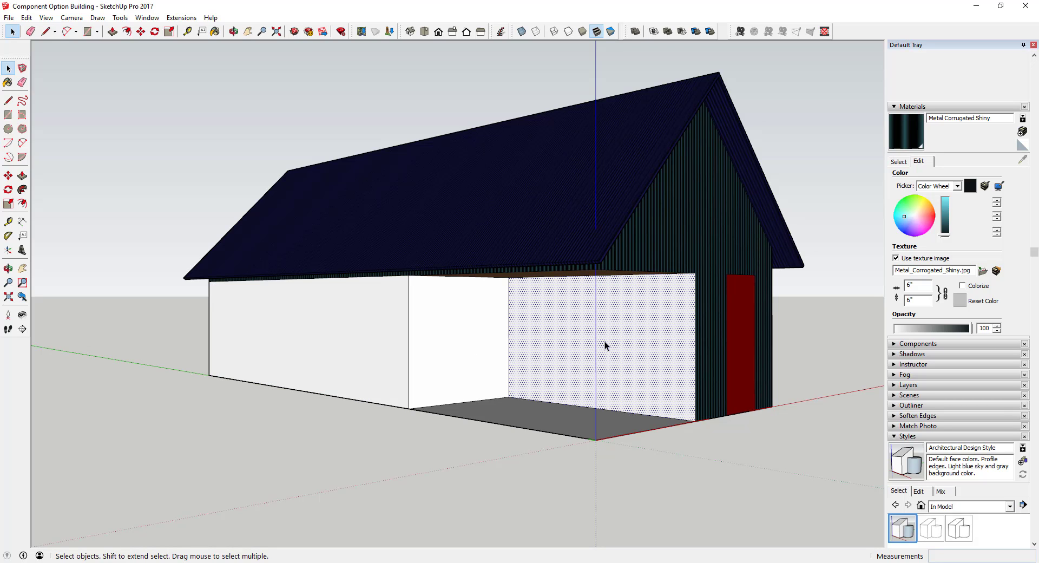
pyautogui.moveTo(605, 341); pyautogui.dragTo(673, 357, button='middle')
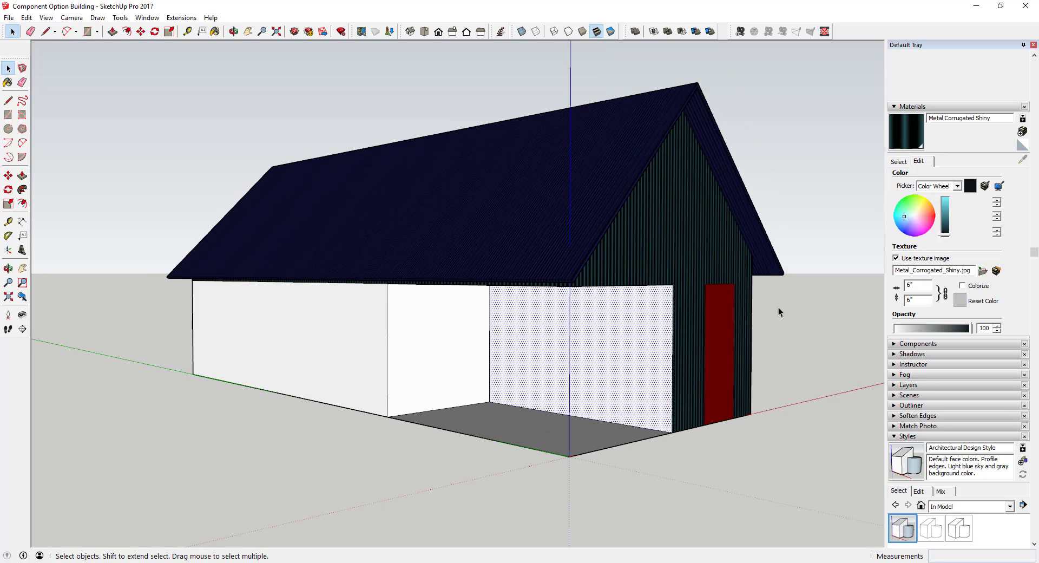
pyautogui.moveTo(716, 318); pyautogui.dragTo(692, 336, button='middle')
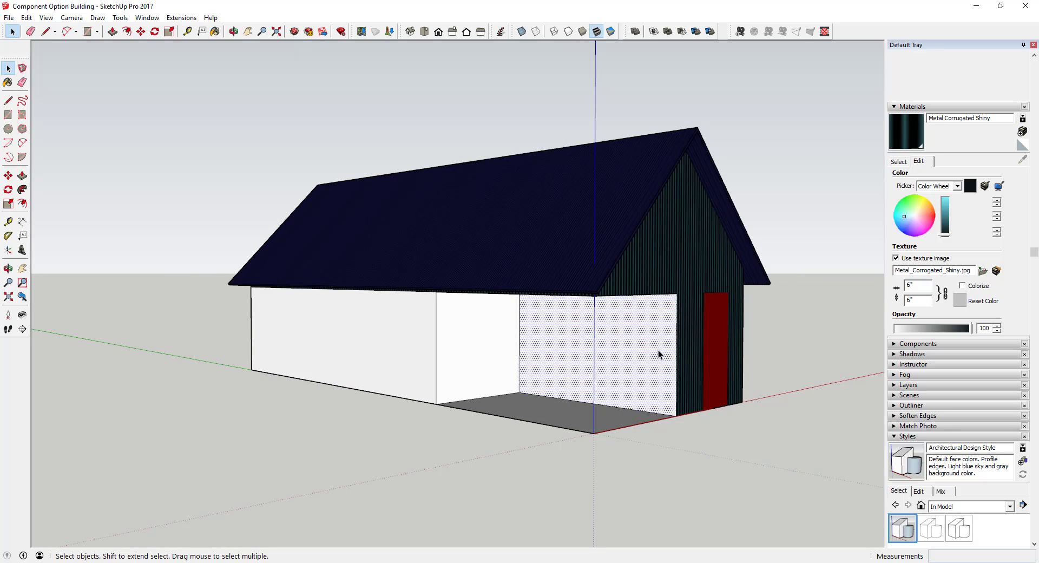
pyautogui.moveTo(635, 346)
pyautogui.mouseDown(button='middle')
pyautogui.moveTo(649, 343)
pyautogui.moveTo(619, 340)
pyautogui.mouseUp(button='middle')
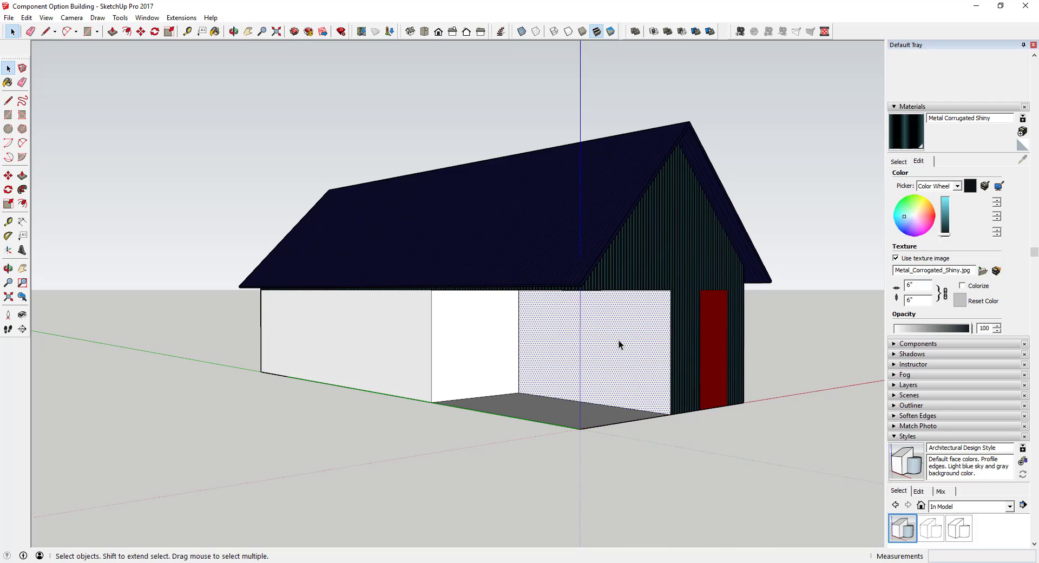
pyautogui.keyDown('shift'); pyautogui.click(476, 328); pyautogui.keyUp('shift')
pyautogui.keyDown('shift'); pyautogui.click(397, 335); pyautogui.keyUp('shift')
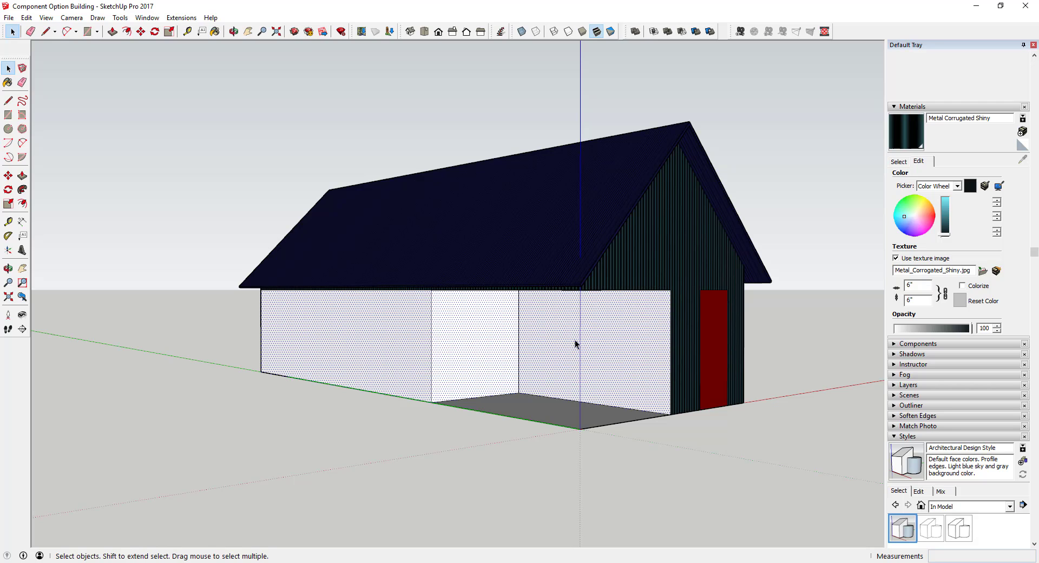
pyautogui.rightClick(598, 340)
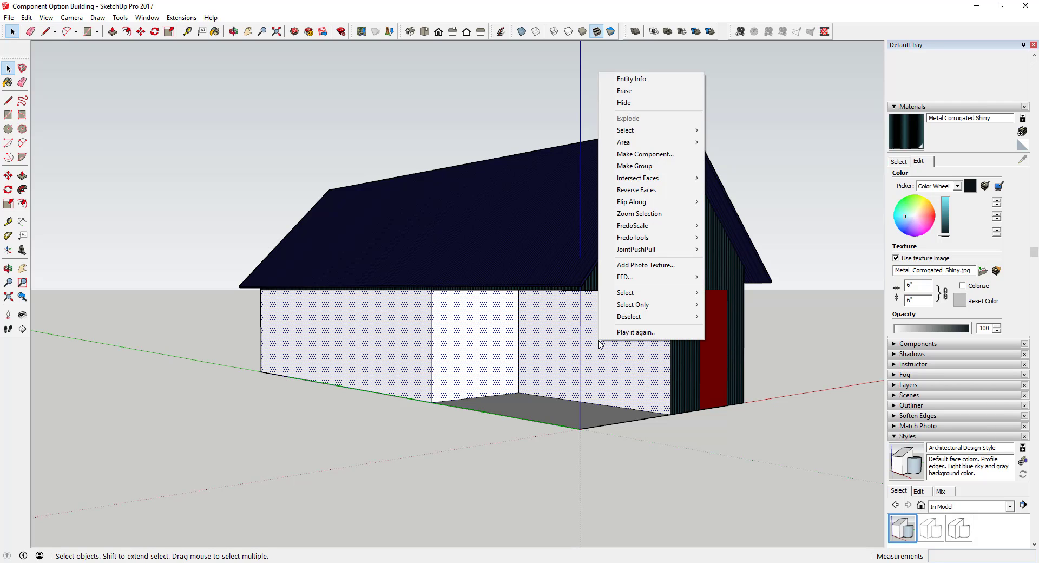
pyautogui.click(654, 154)
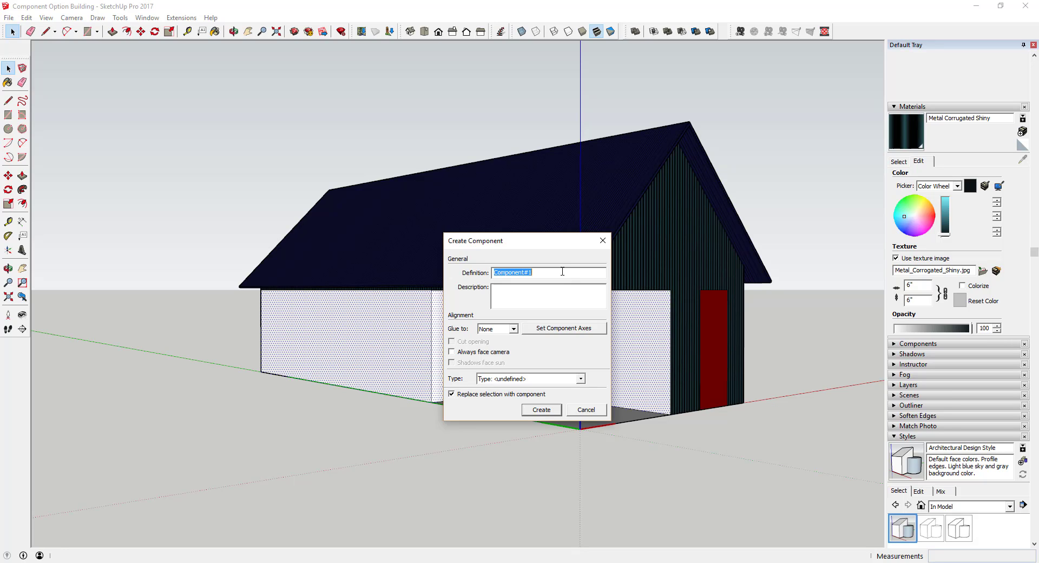
pyautogui.write('Base Skin System')
pyautogui.click(543, 410)
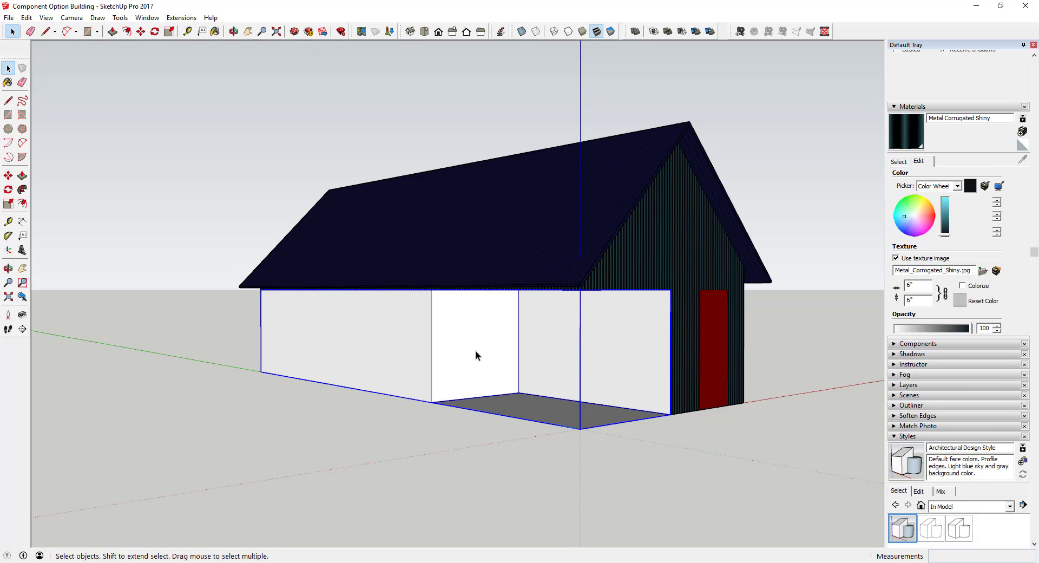
# Open the new wall component, check the individual faces inside it, and leave component editing
pyautogui.doubleClick(475, 350)
pyautogui.click(547, 343)
pyautogui.click(408, 322)
pyautogui.click(749, 492)
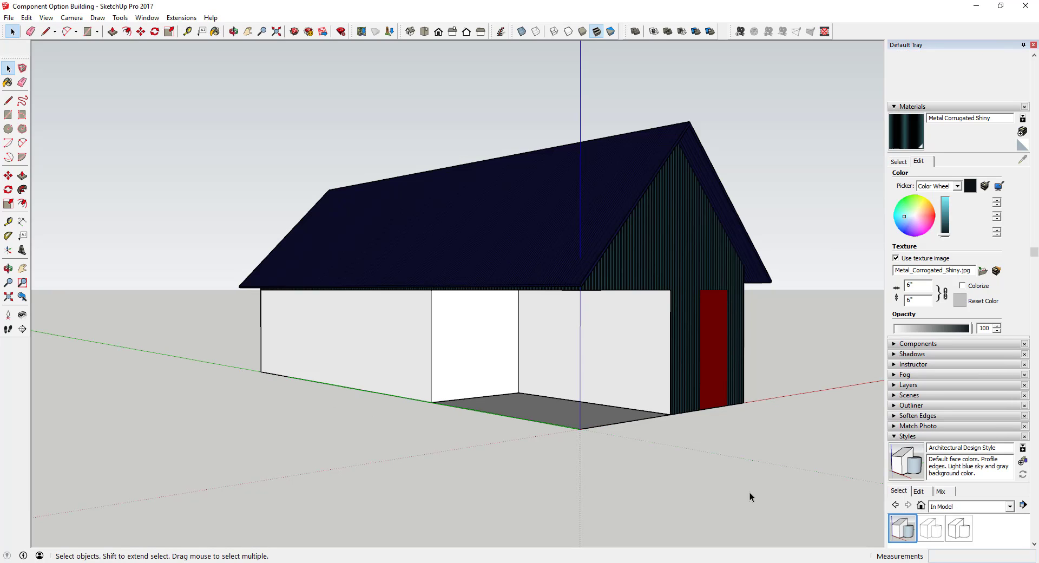
pyautogui.click(635, 336)
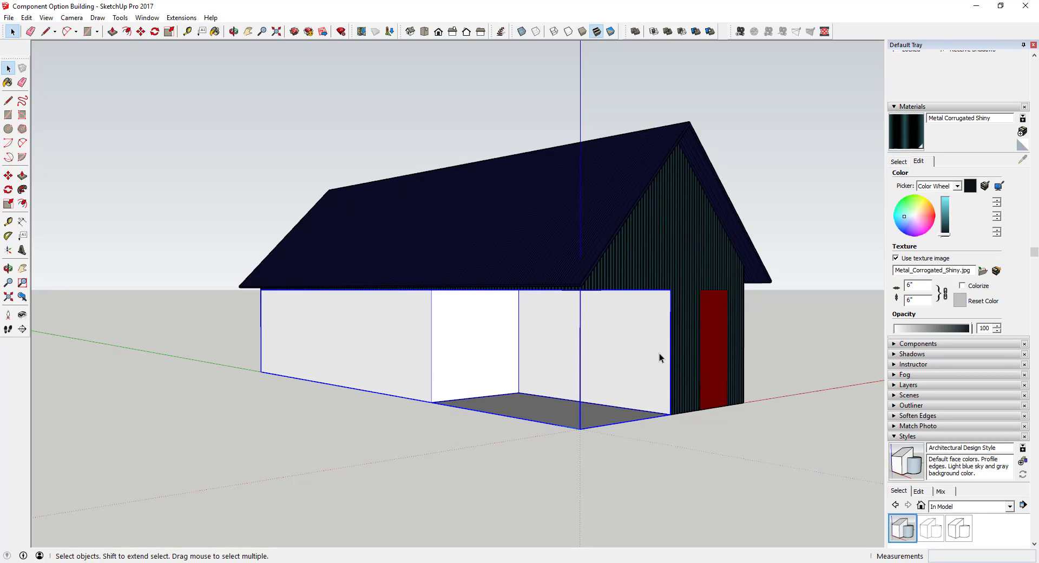
pyautogui.press('m')
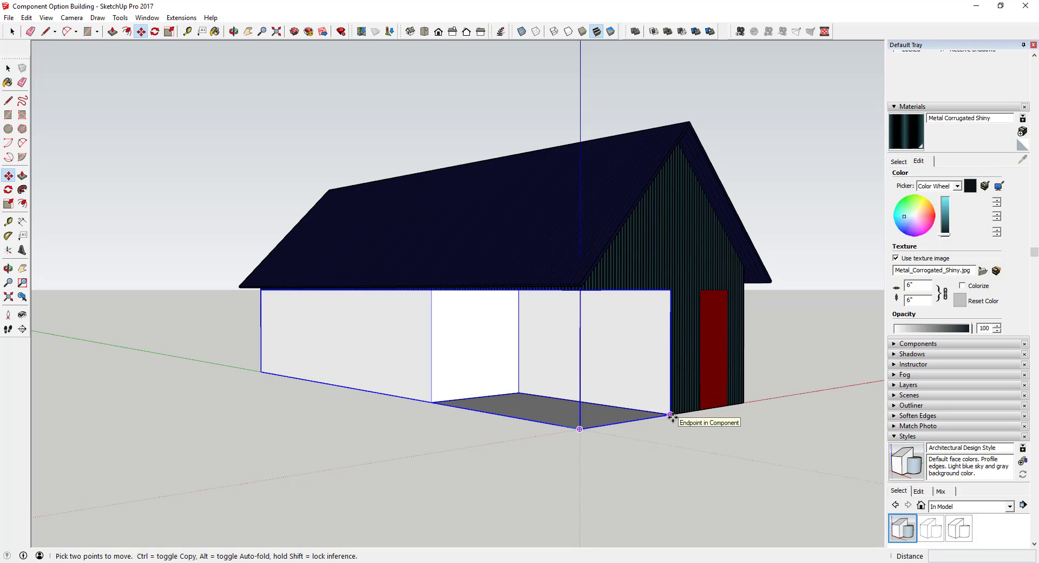
pyautogui.press('space')
pyautogui.press('m')
pyautogui.click(583, 320)
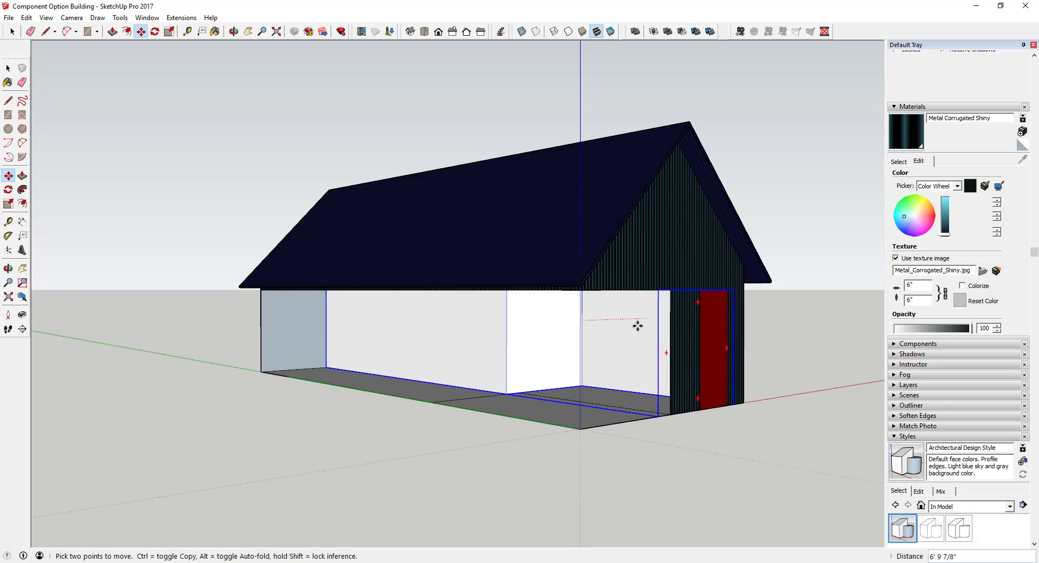
pyautogui.moveTo(638, 325); pyautogui.dragTo(603, 475, button='middle')
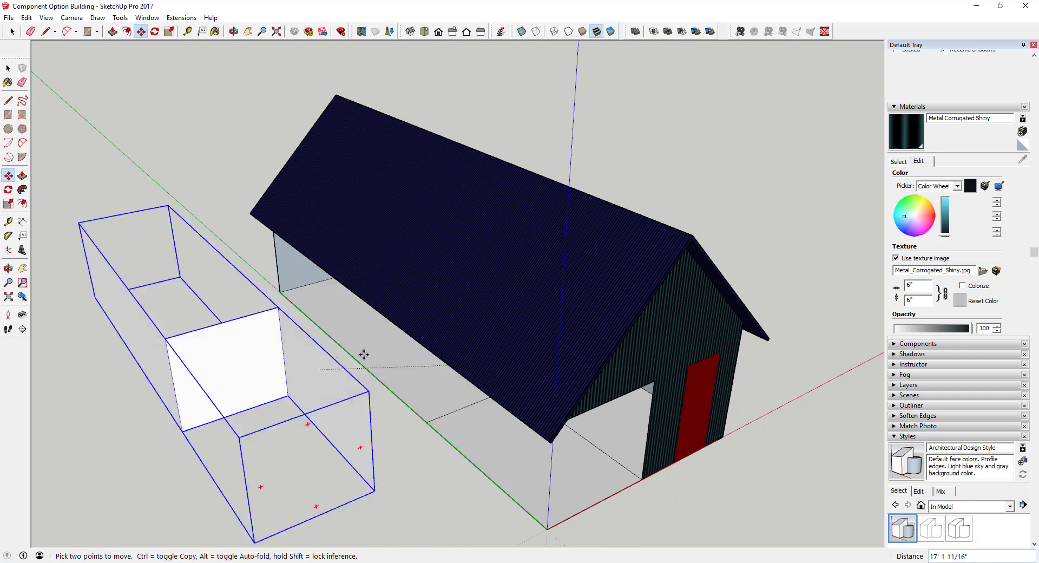
pyautogui.moveTo(518, 380); pyautogui.dragTo(498, 274, button='middle')
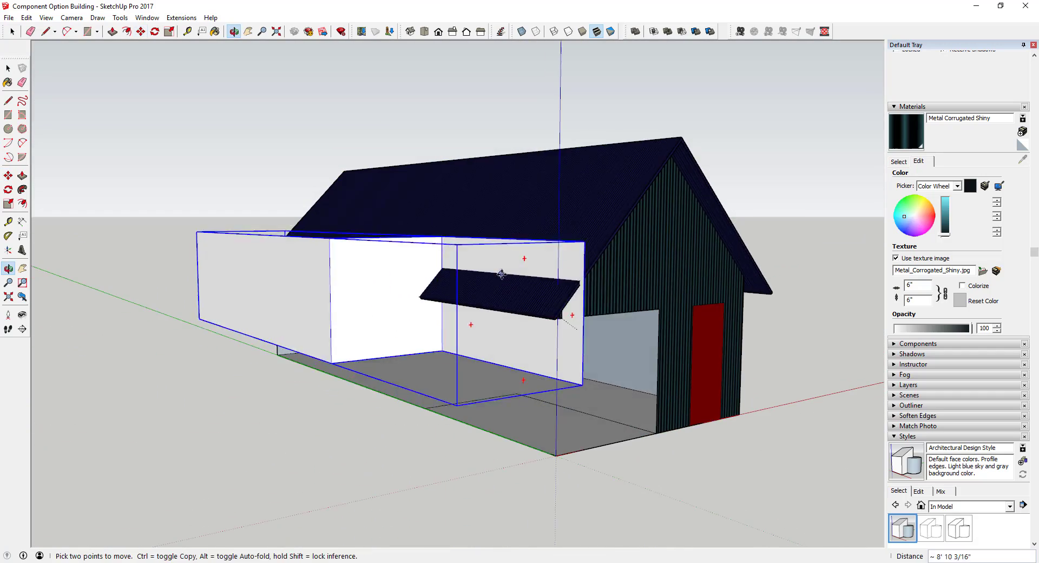
pyautogui.click(612, 356)
pyautogui.press('space')
# Copy the wall component from its lower porch corner about 25 ft along the red axis, away from the building
pyautogui.scroll(-2, 616, 368)
pyautogui.press('m')
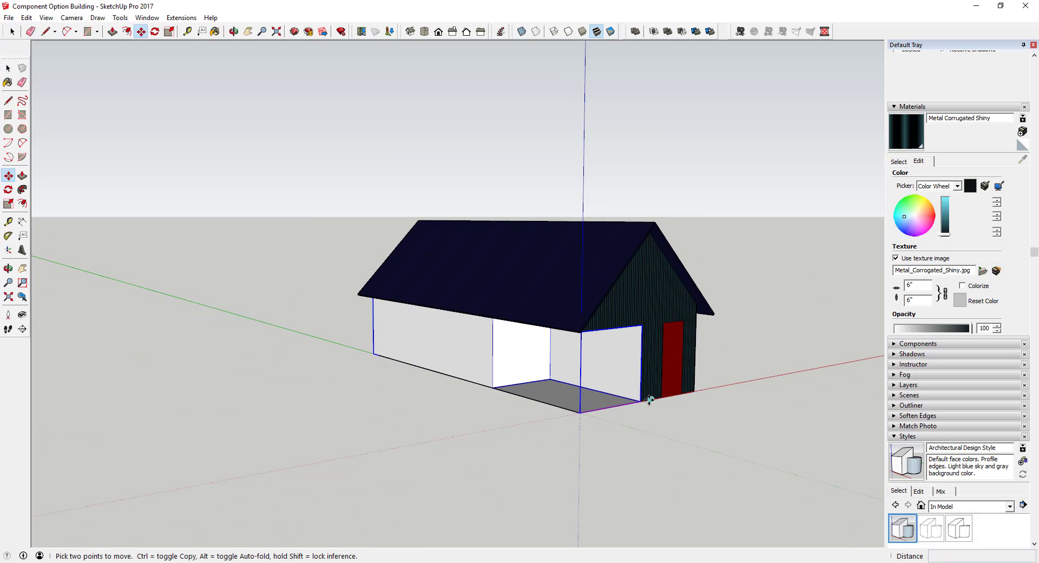
pyautogui.scroll(5, 638, 406)
pyautogui.press('space')
pyautogui.press('m')
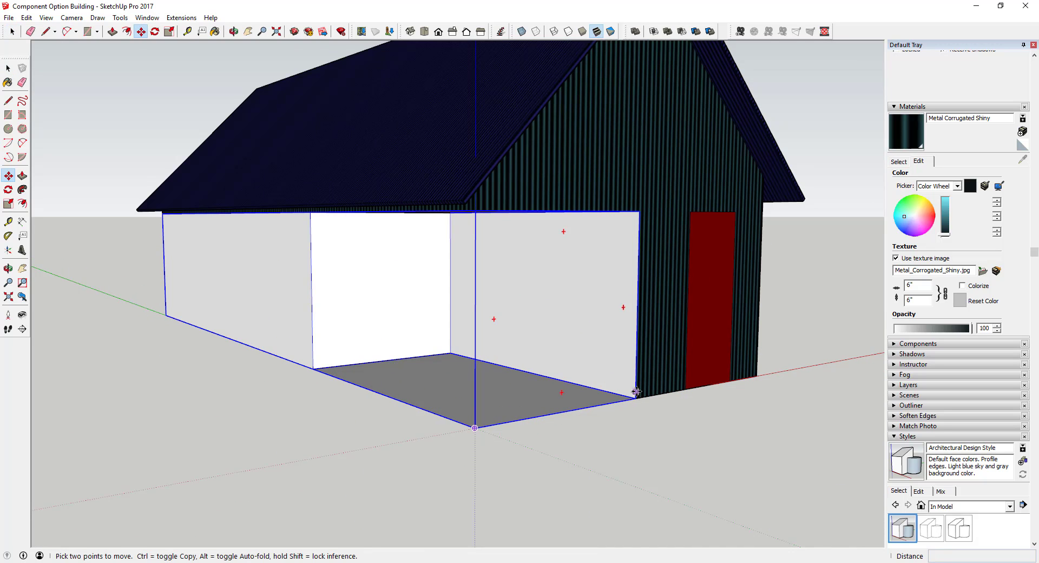
pyautogui.scroll(-2, 636, 399)
pyautogui.keyDown('ctrl'); pyautogui.click(635, 399); pyautogui.keyUp('ctrl')
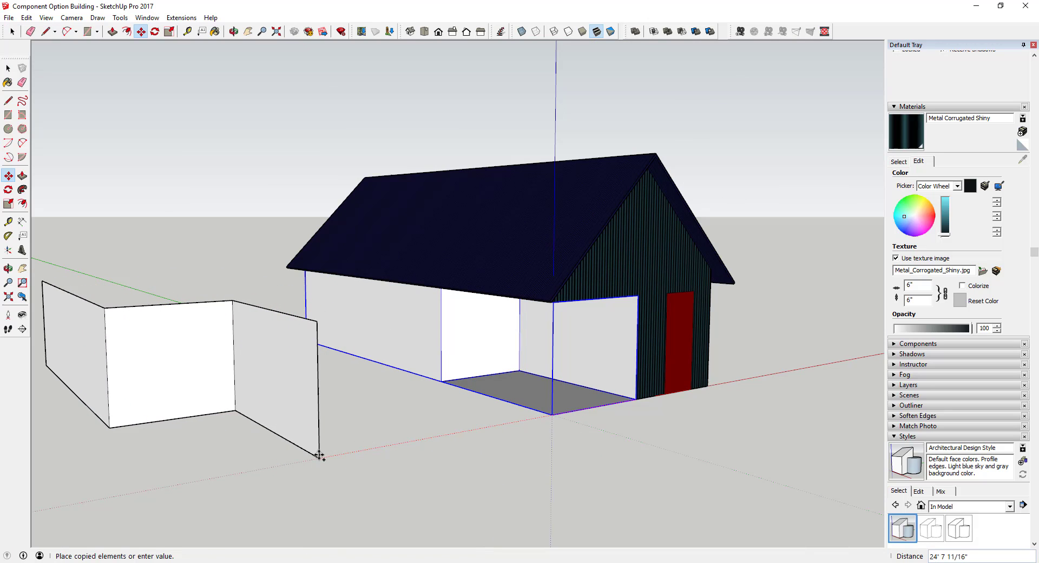
pyautogui.click(311, 459)
# Open the copied wall component and draw a rectangle about 4' 1" by 2' 9" on its recessed porch wall
pyautogui.scroll(-3, 620, 363)
pyautogui.moveTo(581, 362); pyautogui.dragTo(617, 364, button='middle')
pyautogui.scroll(3, 617, 365)
pyautogui.scroll(-2, 668, 334)
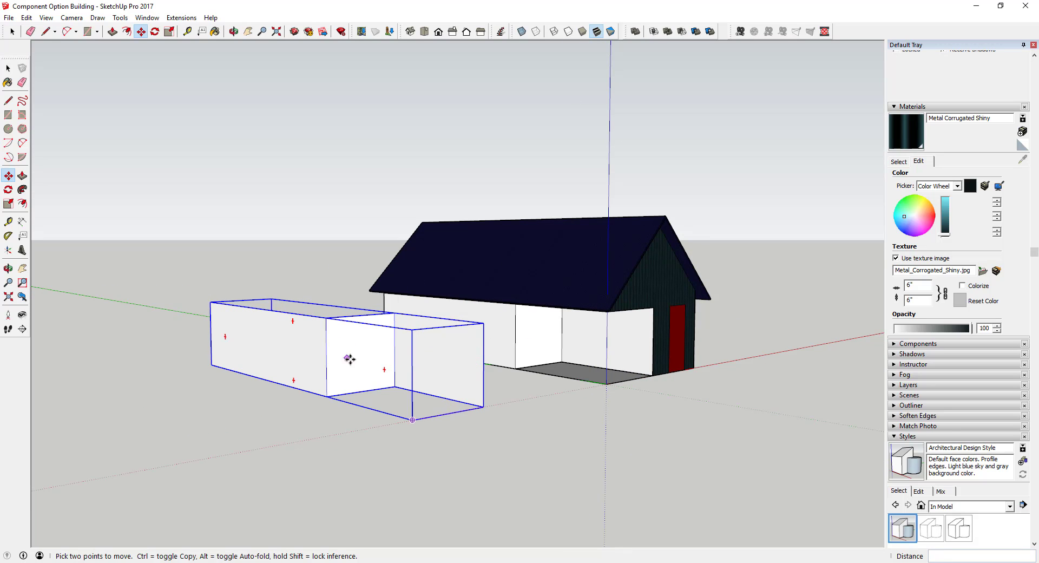
pyautogui.scroll(3, 397, 354)
pyautogui.press('space')
pyautogui.doubleClick(507, 356)
pyautogui.click(560, 329)
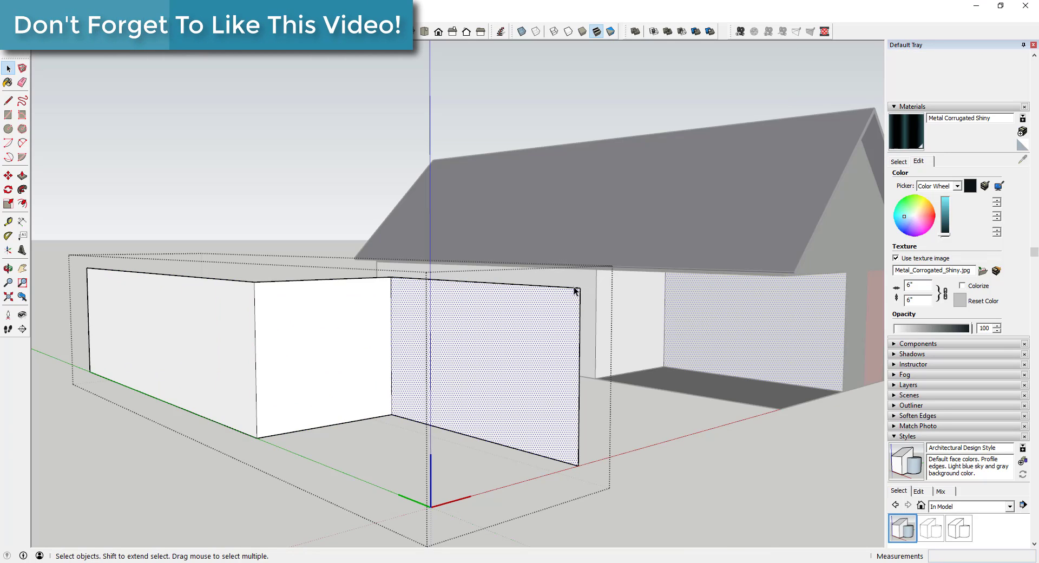
pyautogui.press('r')
pyautogui.click(441, 323)
pyautogui.click(497, 388)
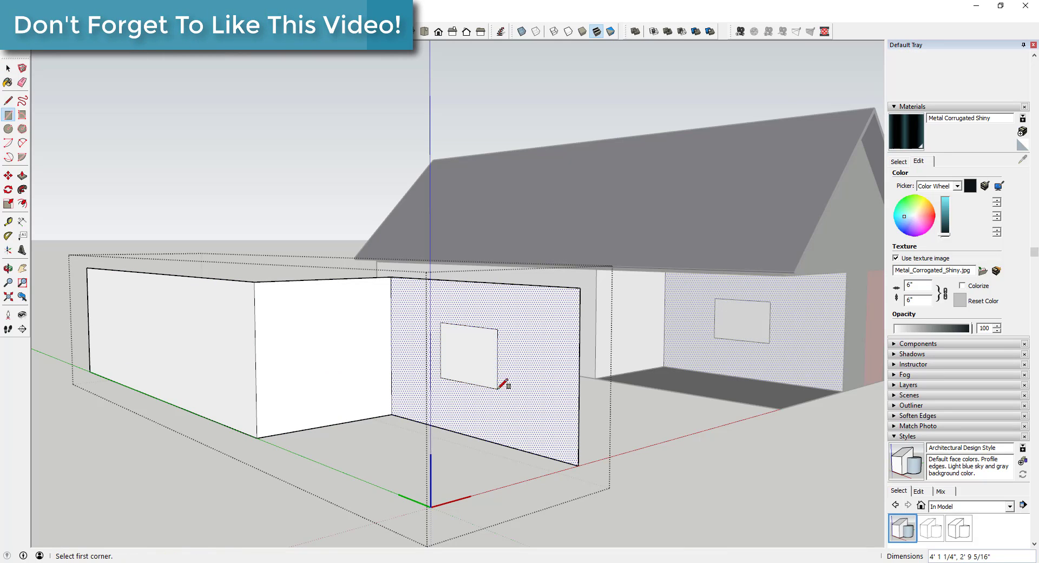
pyautogui.press('space')
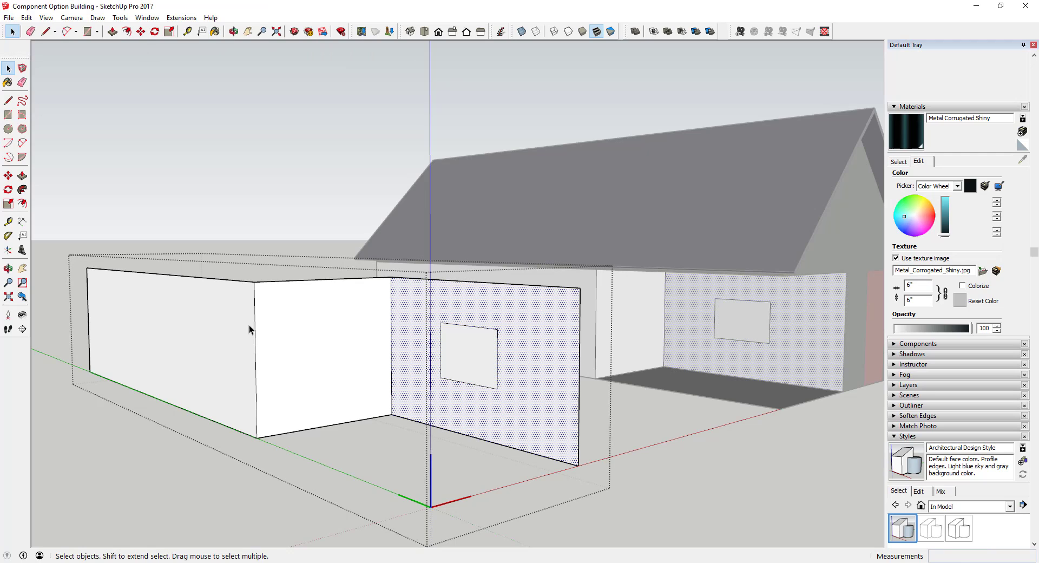
# Draw one rectangle on the component's long outer wall and another on the white return wall
pyautogui.press('r')
pyautogui.click(146, 320)
pyautogui.click(206, 362)
pyautogui.click(292, 314)
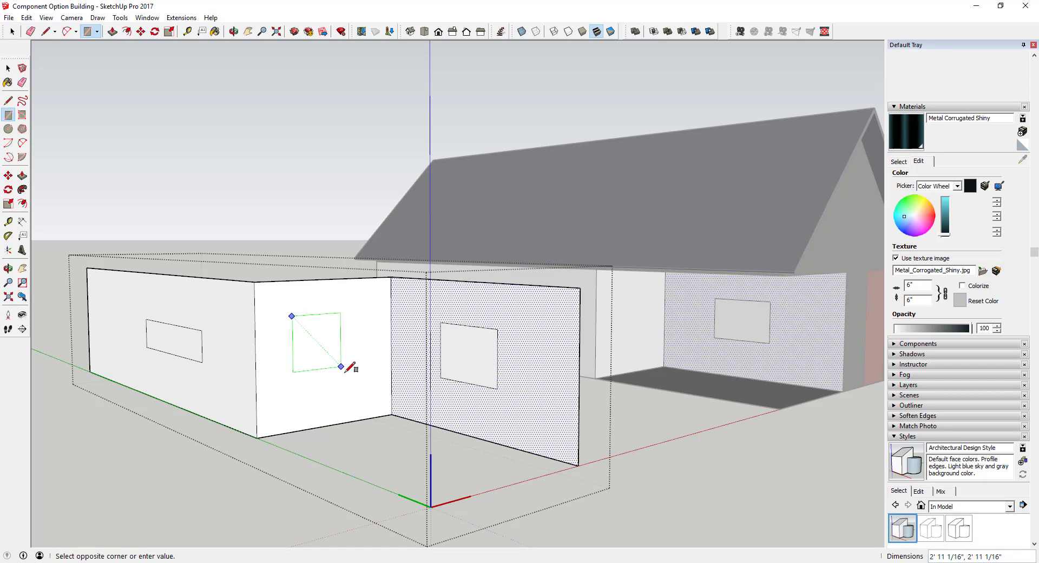
pyautogui.click(354, 373)
pyautogui.press('space')
pyautogui.moveTo(436, 382)
pyautogui.mouseDown(button='middle')
pyautogui.moveTo(371, 380)
pyautogui.moveTo(503, 359)
pyautogui.moveTo(576, 386)
pyautogui.mouseUp(button='middle')
pyautogui.scroll(-4, 396, 358)
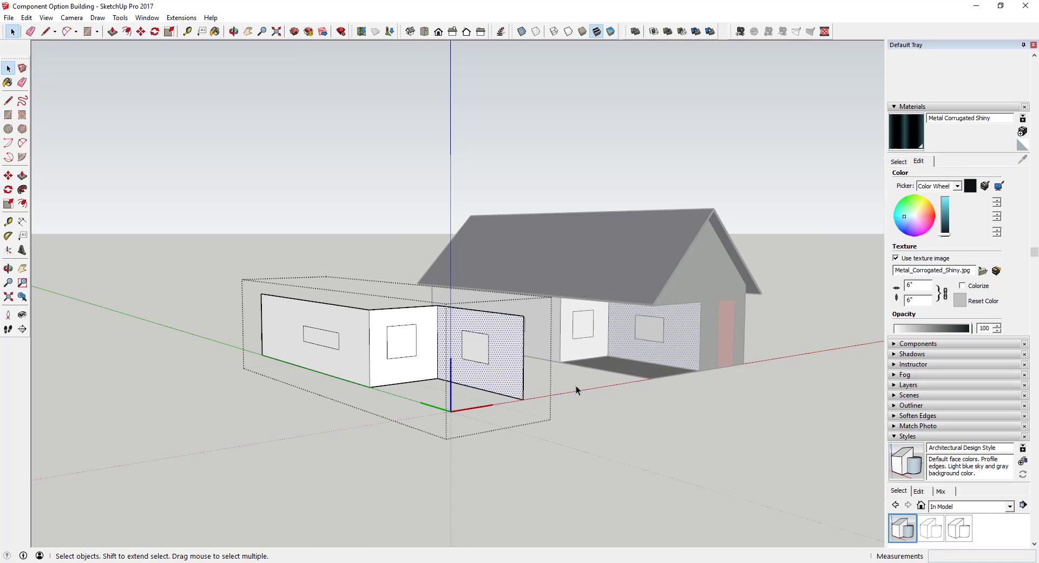
pyautogui.click(576, 385)
# Undo the three rectangles drawn on the component's walls and leave component editing
pyautogui.hotkey('ctrl', 'z')
pyautogui.hotkey('ctrl', 'z')
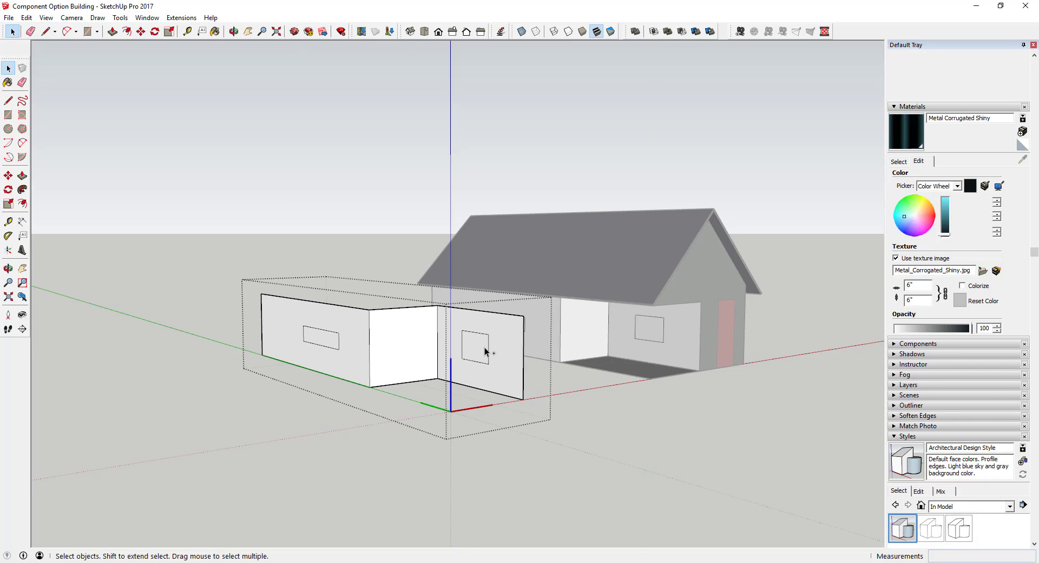
pyautogui.hotkey('ctrl', 'z')
pyautogui.hotkey('ctrl', 'z')
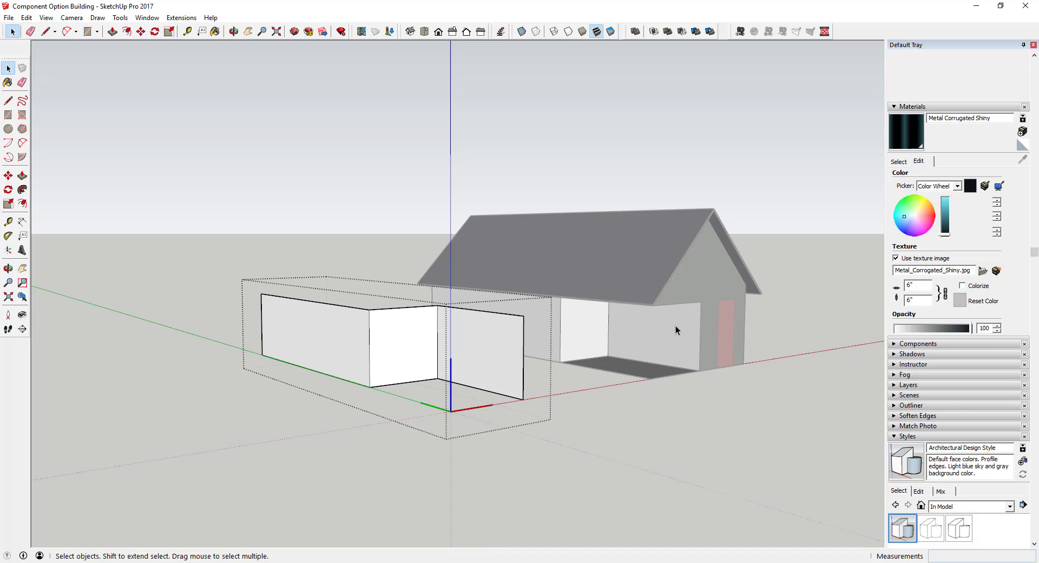
pyautogui.scroll(-2, 679, 320)
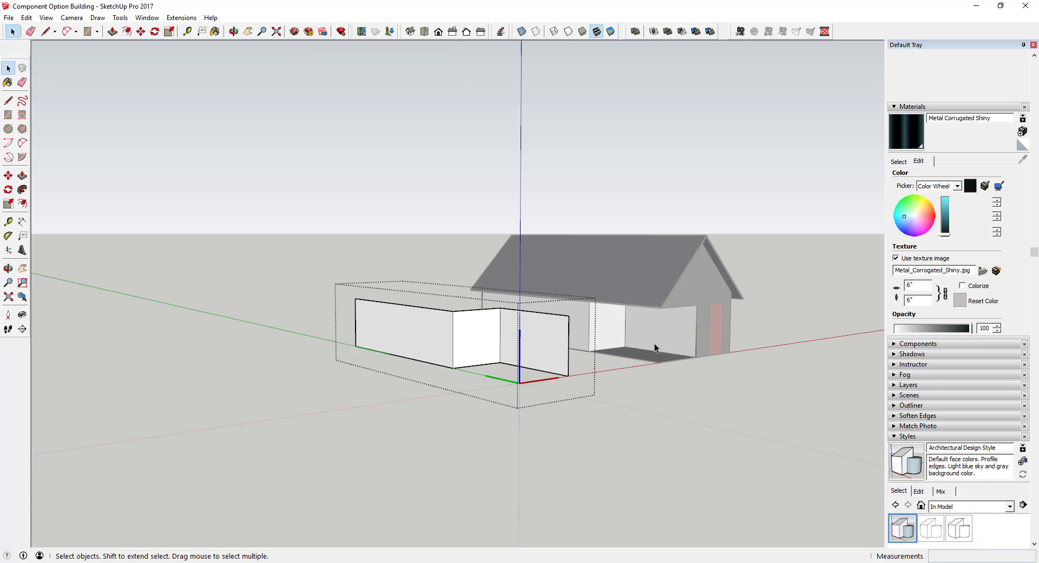
pyautogui.scroll(-2, 654, 343)
pyautogui.click(667, 393)
pyautogui.scroll(4, 570, 353)
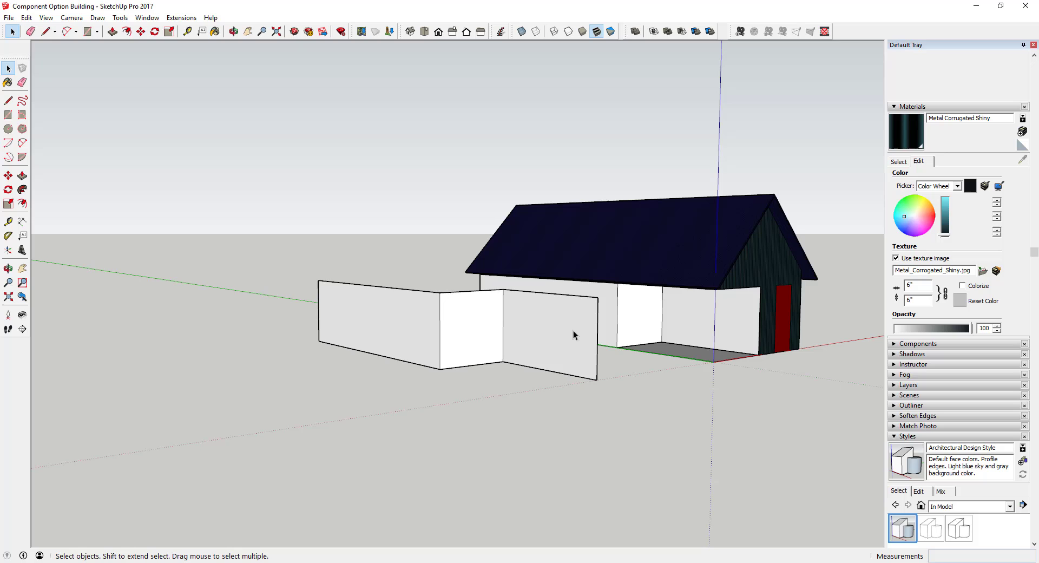
# Copy the freestanding wall component from its lower porch corner farther out along the red axis, away from the building
pyautogui.click(573, 330)
pyautogui.press('m')
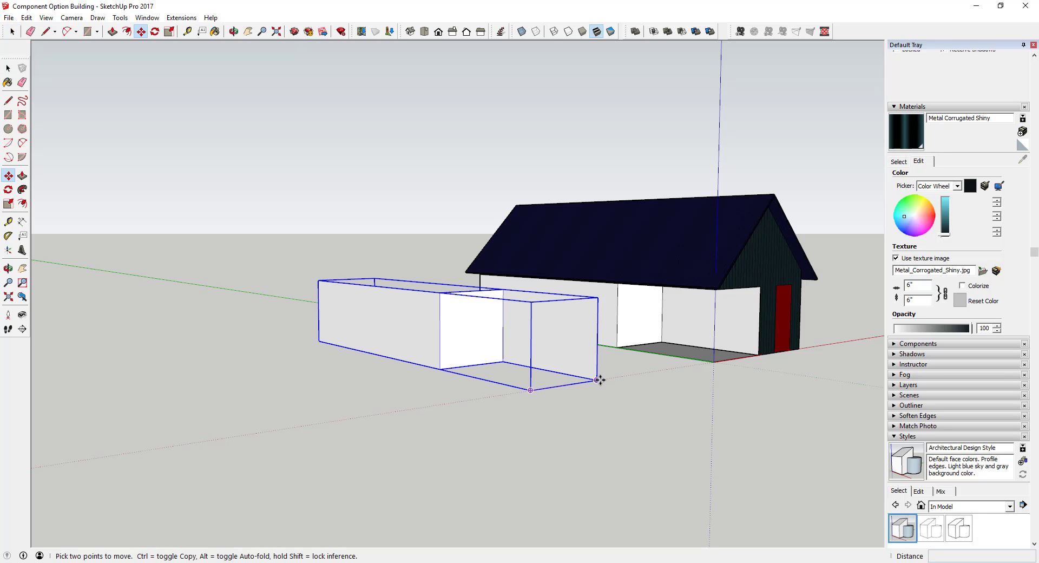
pyautogui.press('ctrl')
pyautogui.click(597, 380)
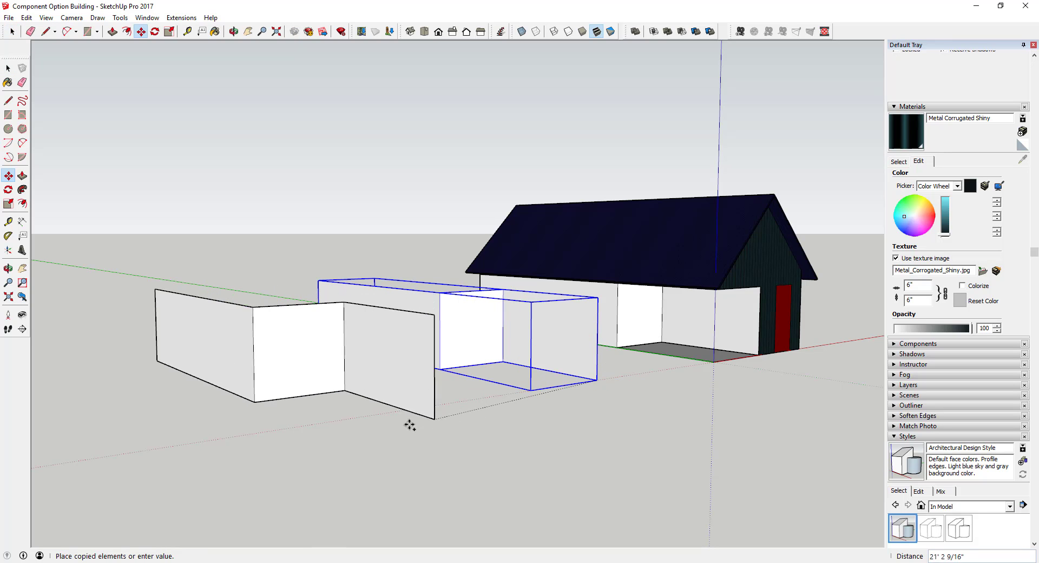
pyautogui.click(326, 421)
pyautogui.press('space')
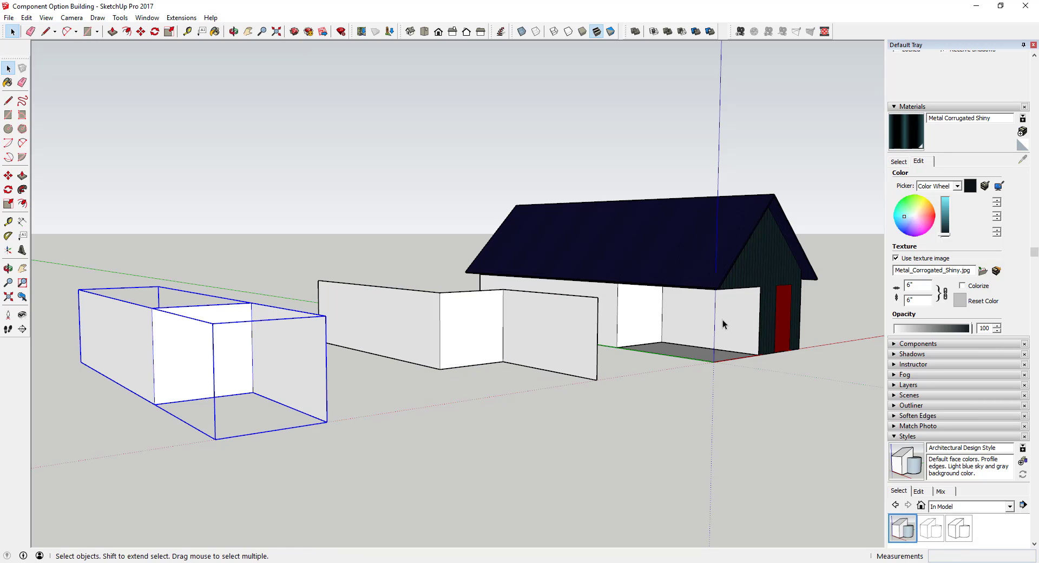
# Display the in-model Components list and the Outliner tree of the model's component instances
pyautogui.moveTo(647, 325)
pyautogui.mouseDown(button='middle')
pyautogui.moveTo(674, 343)
pyautogui.moveTo(676, 364)
pyautogui.moveTo(650, 341)
pyautogui.mouseUp(button='middle')
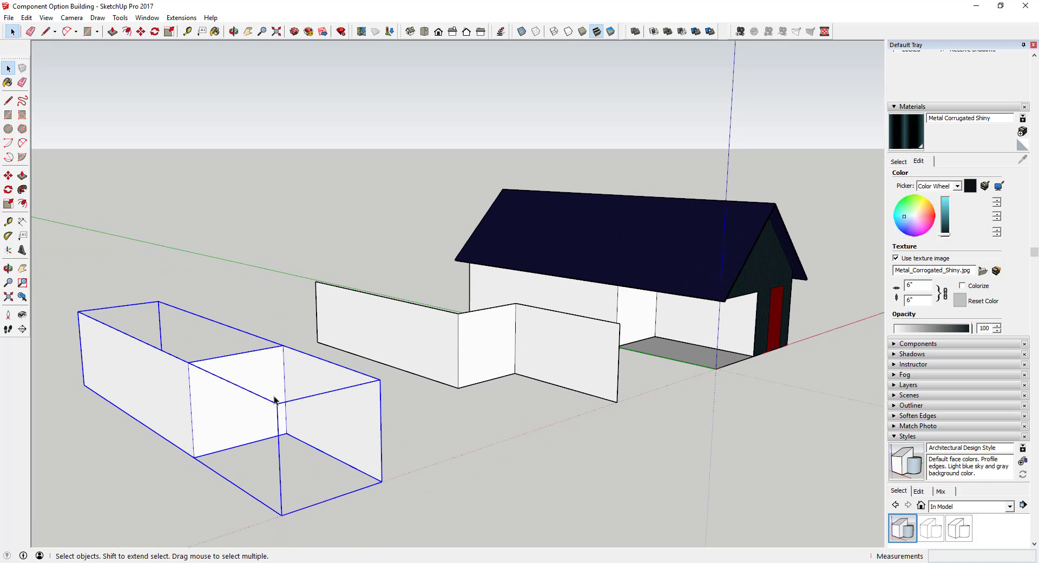
pyautogui.scroll(-1, 301, 372)
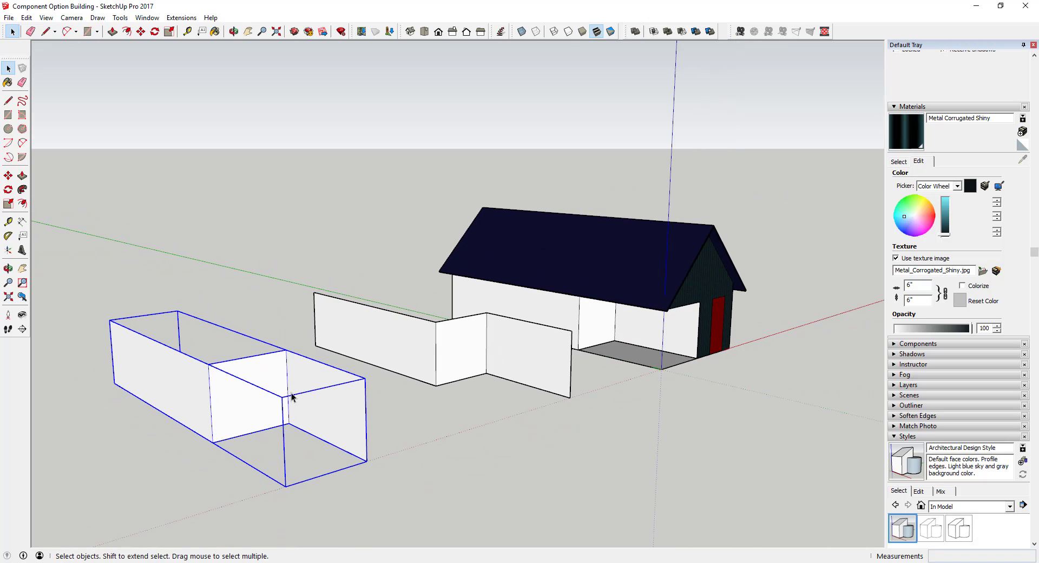
pyautogui.scroll(1, 291, 392)
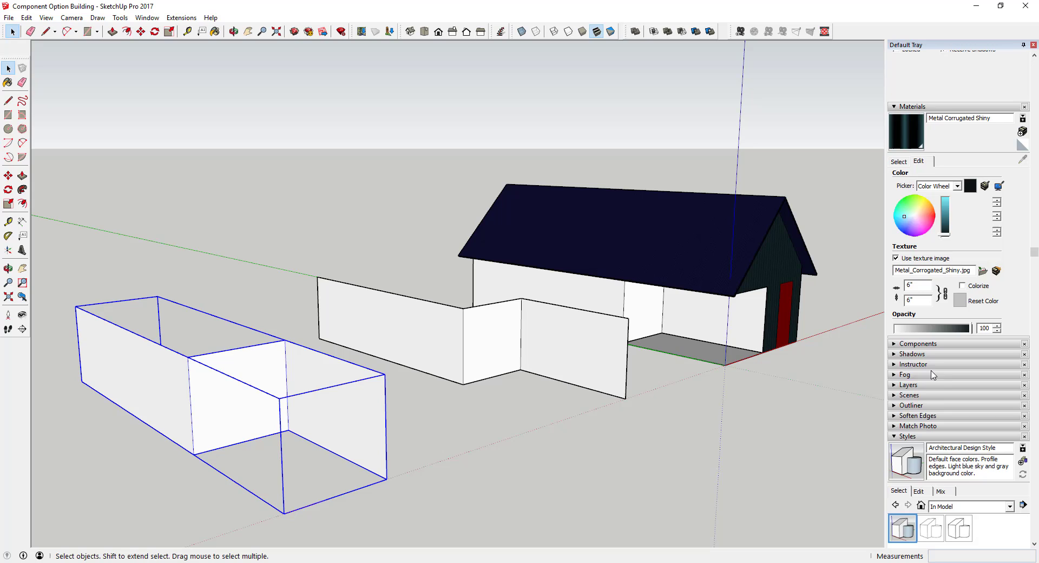
pyautogui.scroll(-4, 933, 373)
pyautogui.click(894, 215)
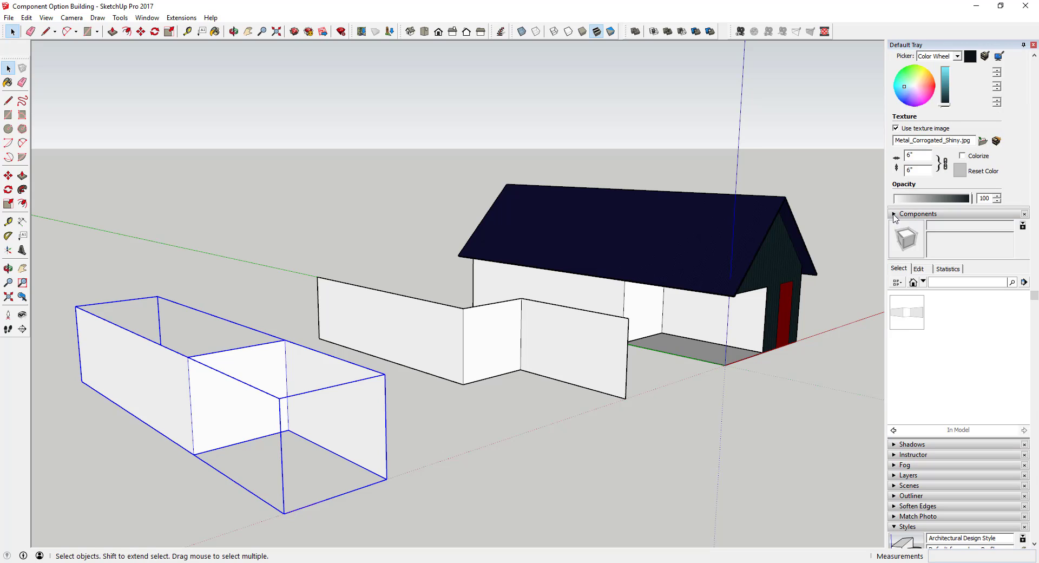
pyautogui.scroll(-6, 938, 263)
pyautogui.scroll(-1, 939, 264)
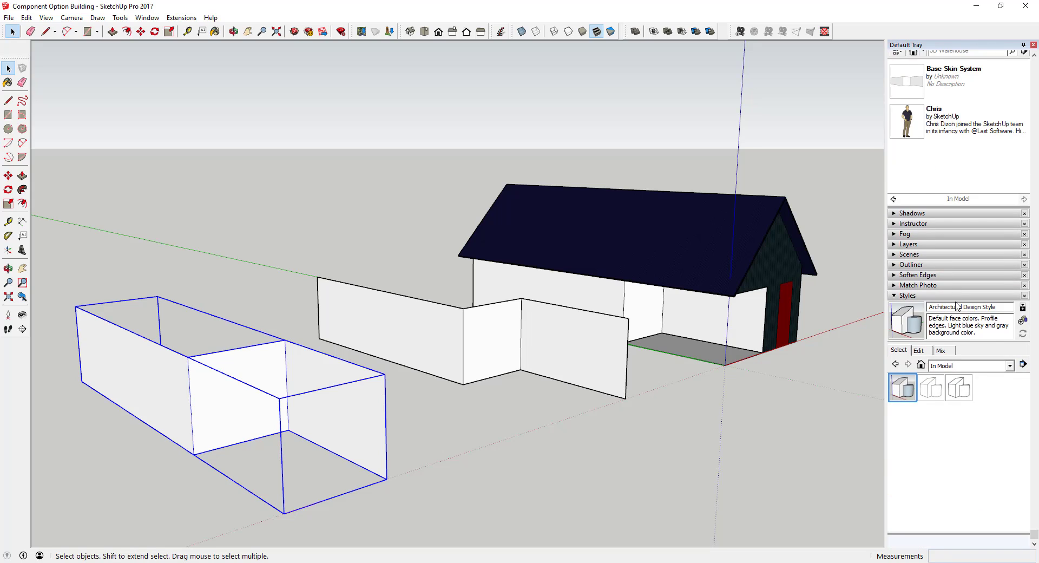
pyautogui.scroll(1, 949, 340)
pyautogui.click(894, 331)
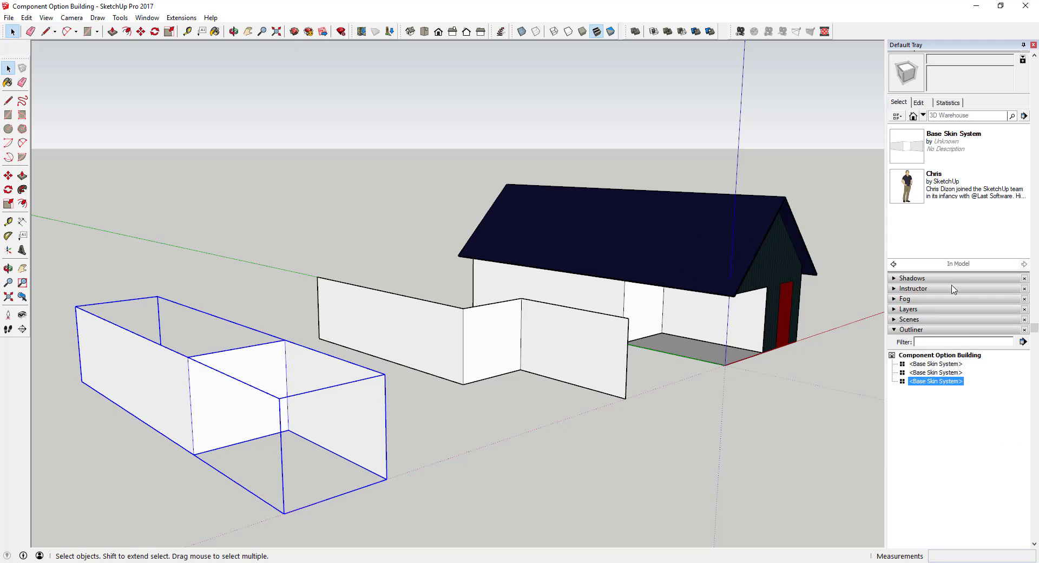
# Select the Base Skin System instances one by one in the Outliner to see which walls each entry represents
pyautogui.click(941, 363)
pyautogui.click(941, 373)
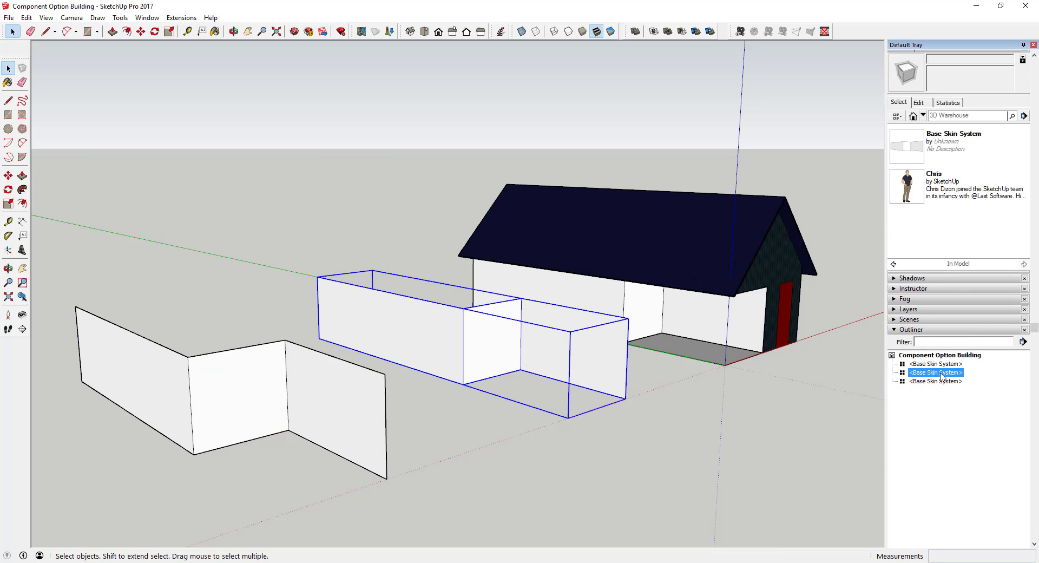
pyautogui.click(936, 381)
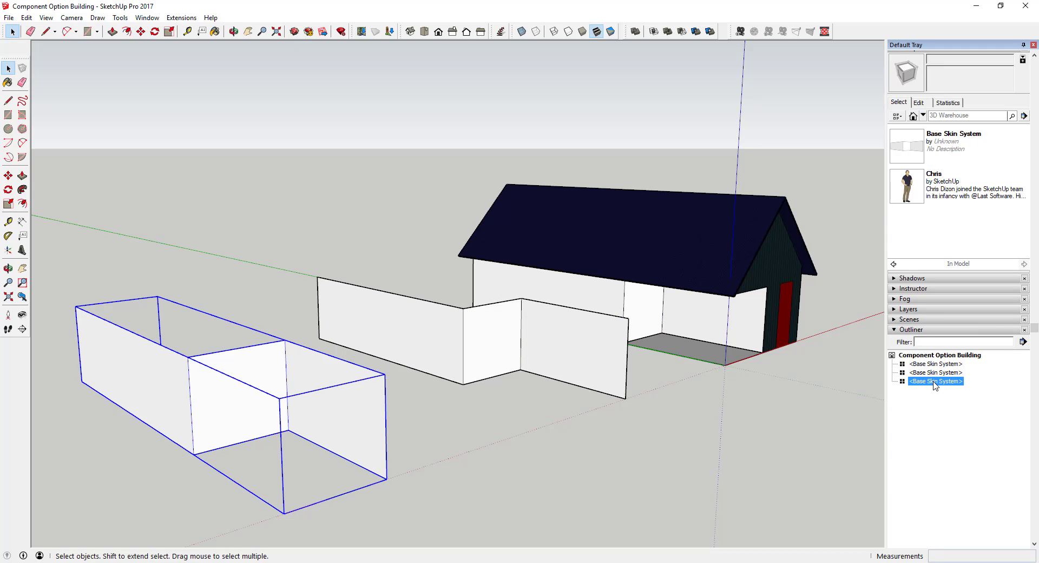
pyautogui.click(929, 364)
pyautogui.click(927, 372)
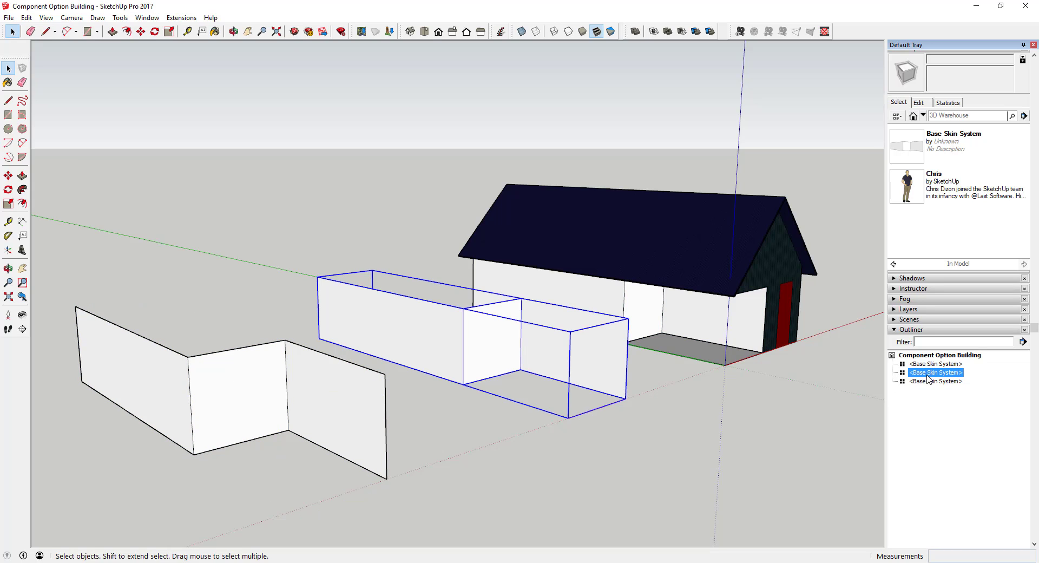
# Make the wall component copy farthest from the building unique
pyautogui.click(930, 382)
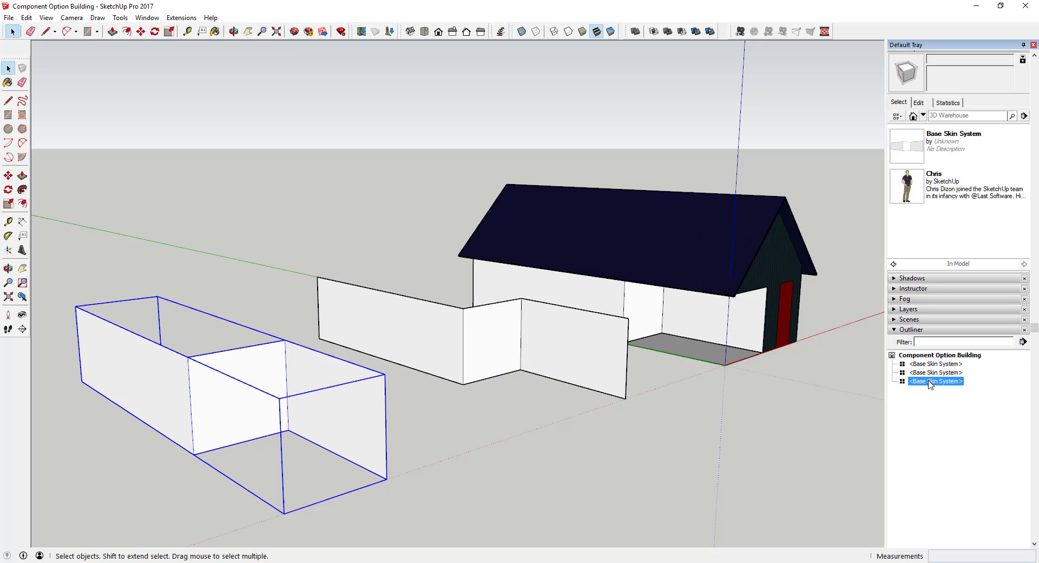
pyautogui.rightClick(337, 385)
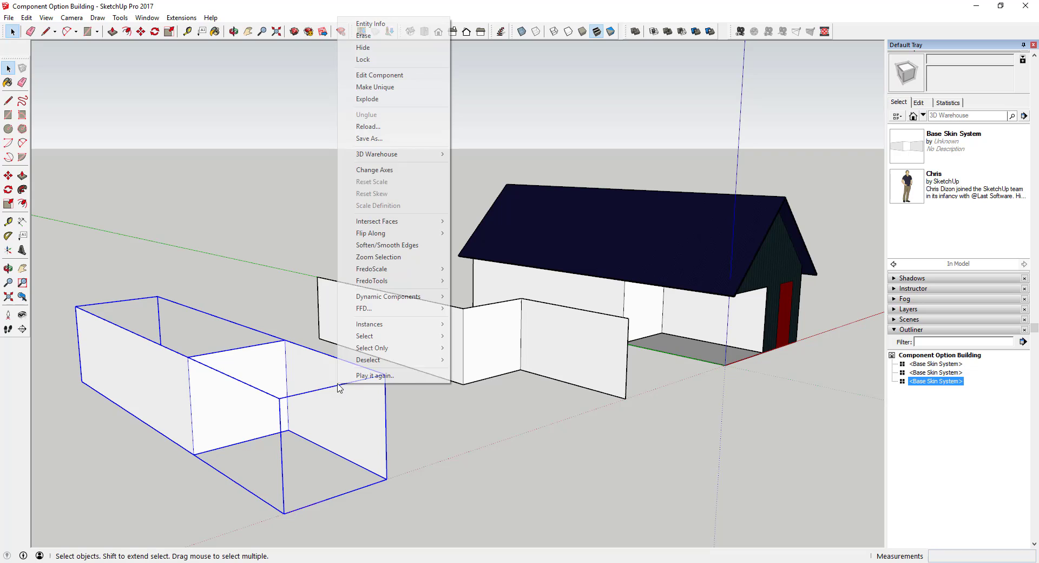
pyautogui.click(375, 87)
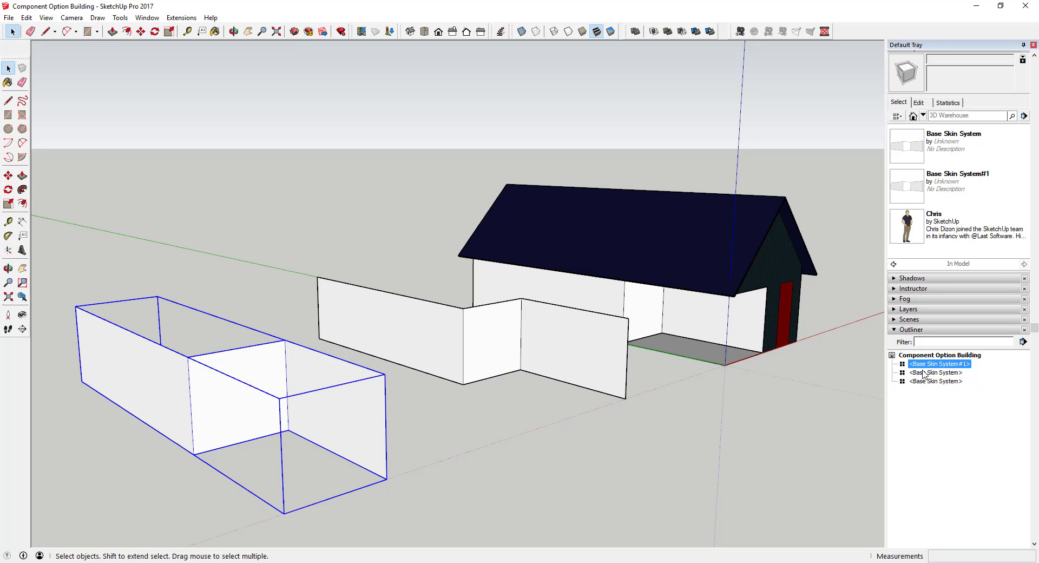
# Open the unique wall copy for editing and draw a rectangle on its recessed porch wall
pyautogui.doubleClick(361, 400)
pyautogui.press('r')
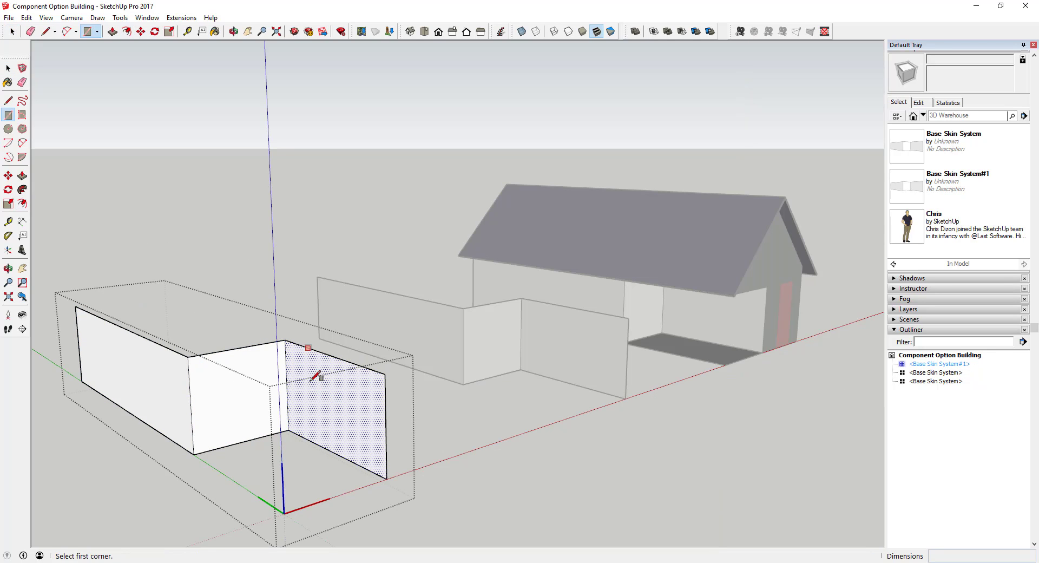
pyautogui.click(309, 380)
pyautogui.click(356, 438)
pyautogui.press('space')
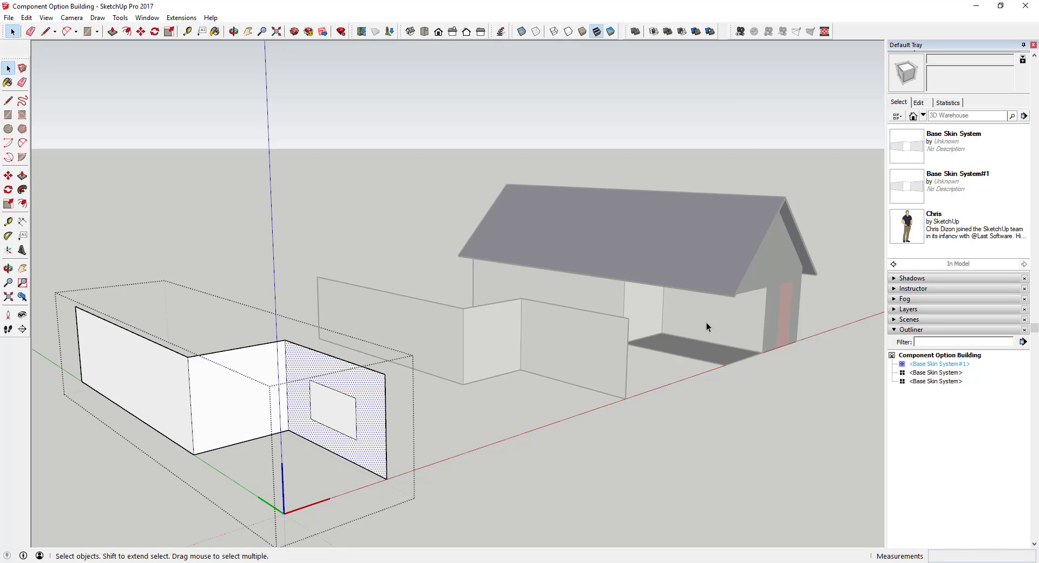
# Undo the rectangle on the unique copy's porch wall and leave component editing
pyautogui.click(475, 411)
pyautogui.hotkey('ctrl', 'z')
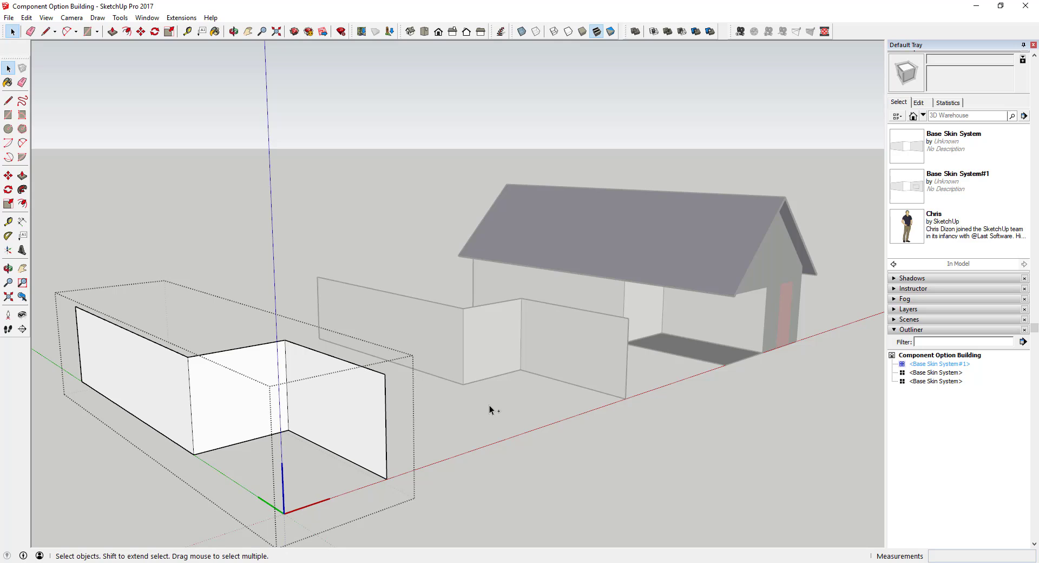
pyautogui.click(492, 406)
# Compare the unique wall copy with the building's own wall component by selecting each and checking its Outliner entry
pyautogui.scroll(3, 491, 406)
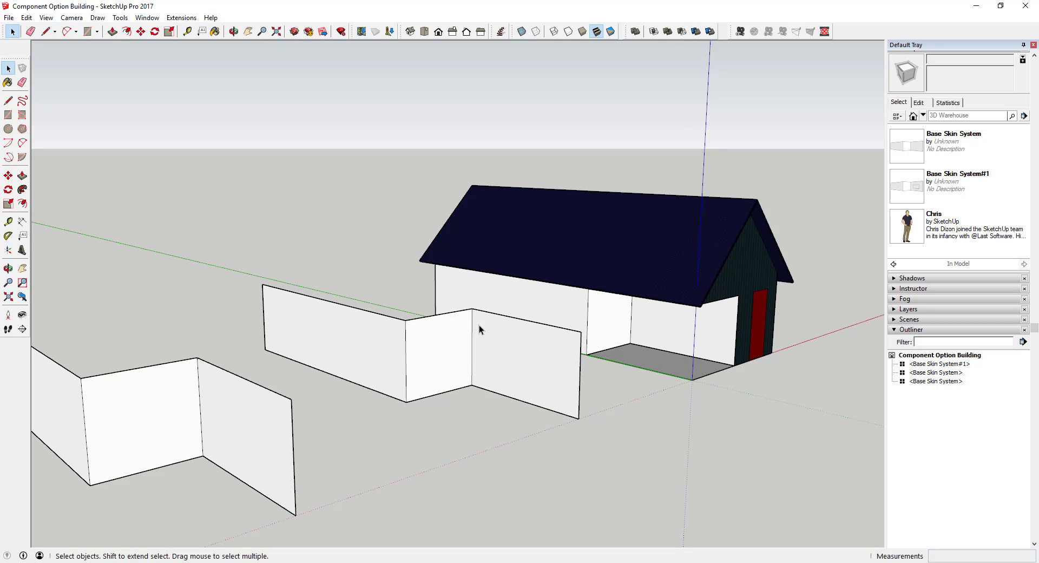
pyautogui.moveTo(478, 330); pyautogui.dragTo(513, 342, button='middle')
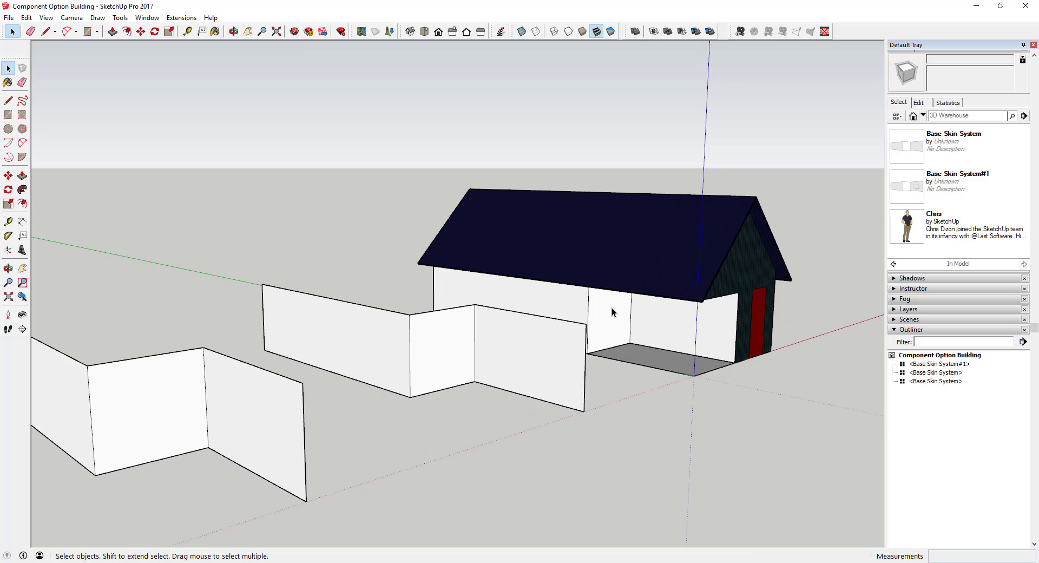
pyautogui.scroll(-2, 483, 361)
pyautogui.click(211, 392)
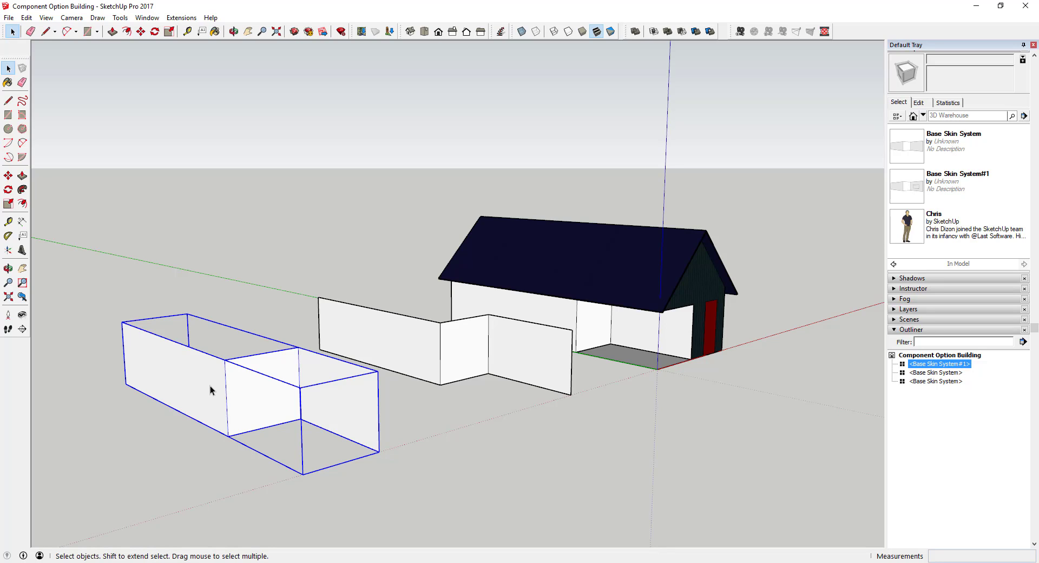
pyautogui.click(653, 342)
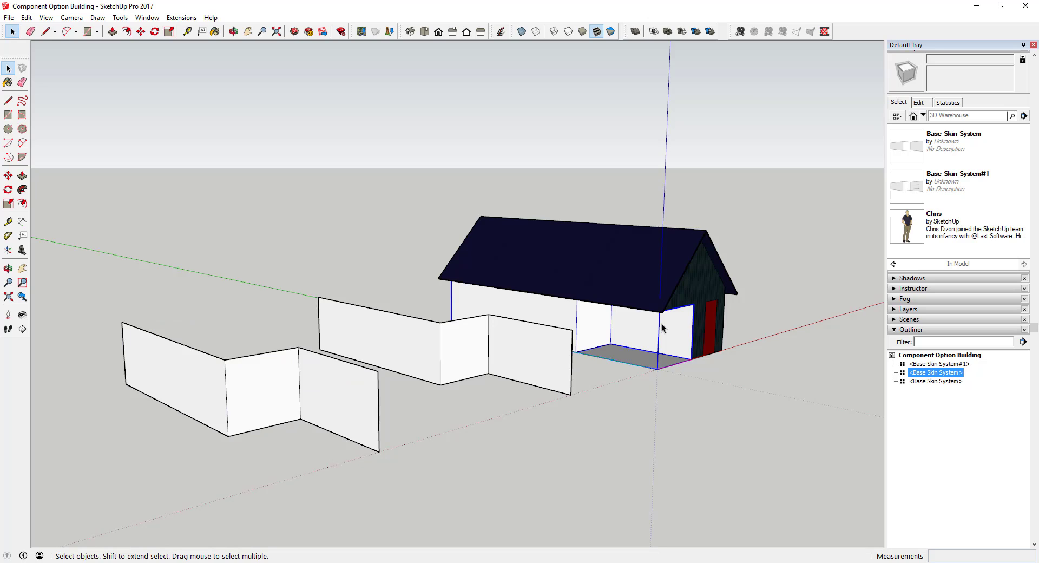
pyautogui.scroll(2, 661, 327)
pyautogui.moveTo(541, 368); pyautogui.dragTo(520, 346, button='middle')
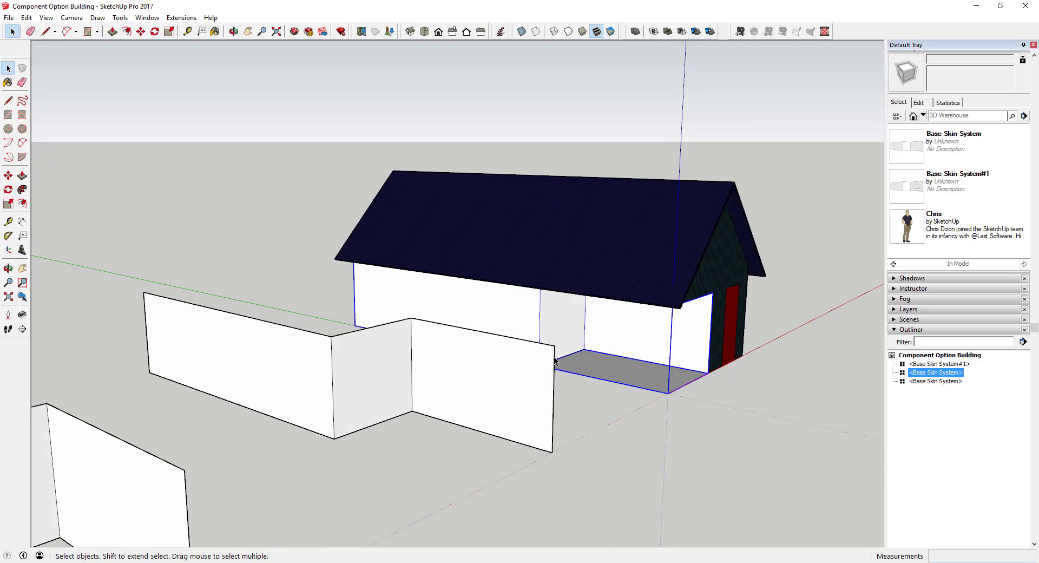
pyautogui.scroll(-2, 489, 340)
pyautogui.scroll(3, 497, 356)
pyautogui.scroll(-3, 573, 324)
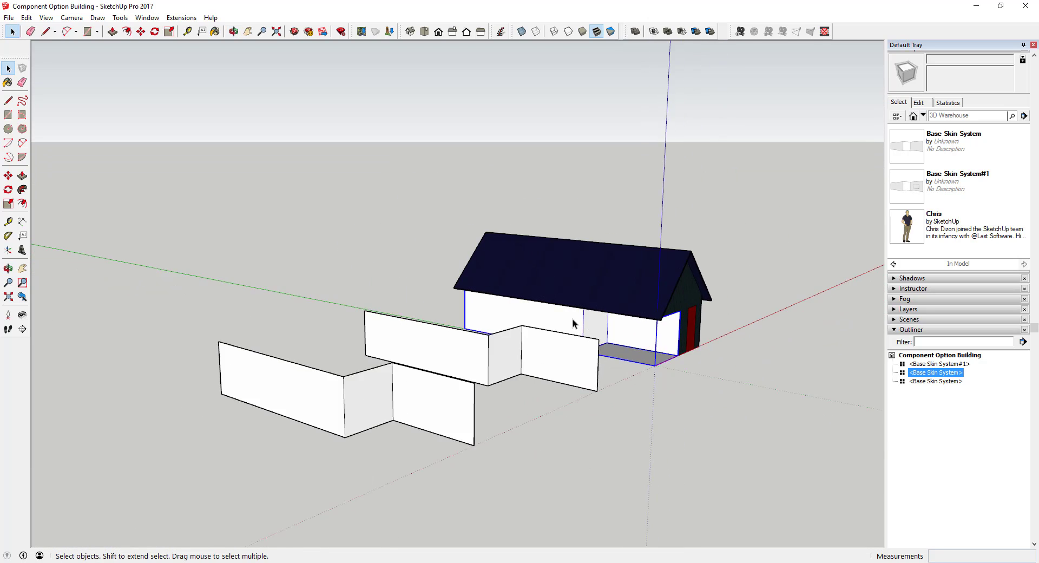
# Hide the unique wall copy standing farthest from the building
pyautogui.rightClick(327, 393)
pyautogui.click(357, 56)
pyautogui.scroll(5, 460, 378)
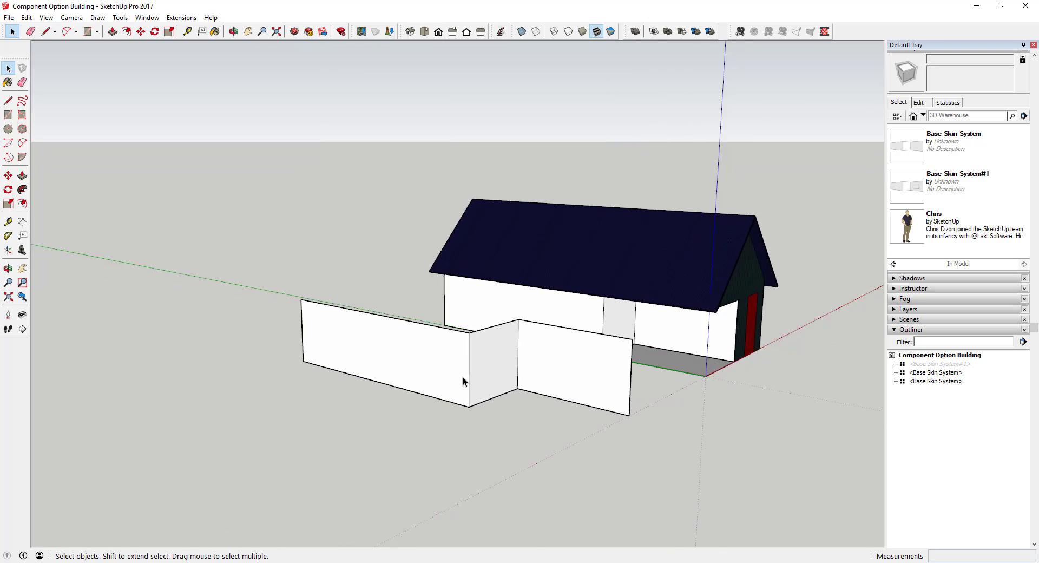
# Open the remaining freestanding wall component for editing and offset its long outer wall face inward by 2 inches
pyautogui.click(441, 359)
pyautogui.doubleClick(443, 357)
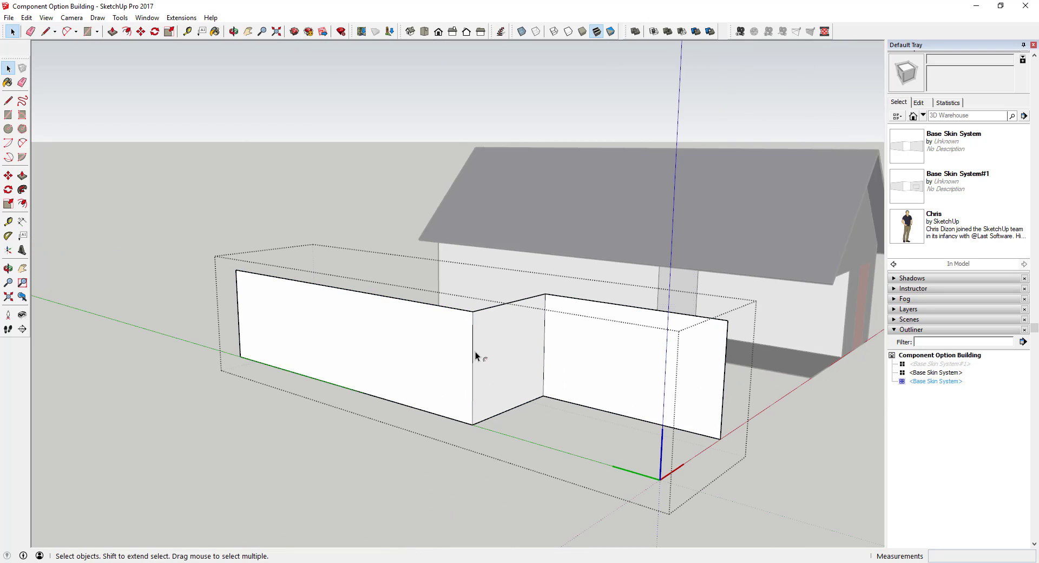
pyautogui.press('f')
pyautogui.click(472, 351)
pyautogui.write('2')
pyautogui.press('Return')
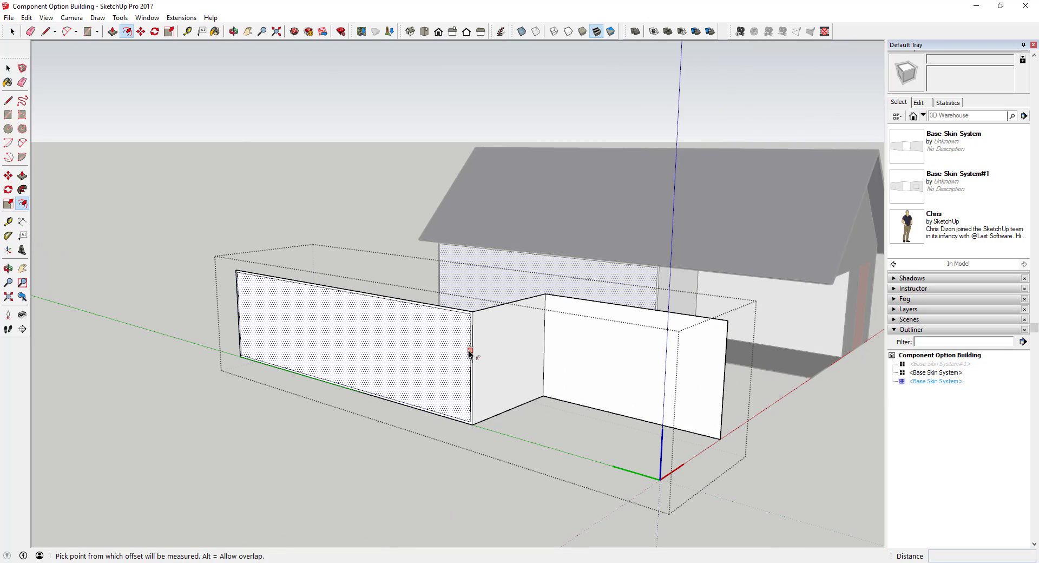
# Draw short lines from the offset's upper and lower corners to the wall's edge at the porch end, closing off the vertical trim strip
pyautogui.press('space')
pyautogui.scroll(3, 470, 346)
pyautogui.click(476, 317)
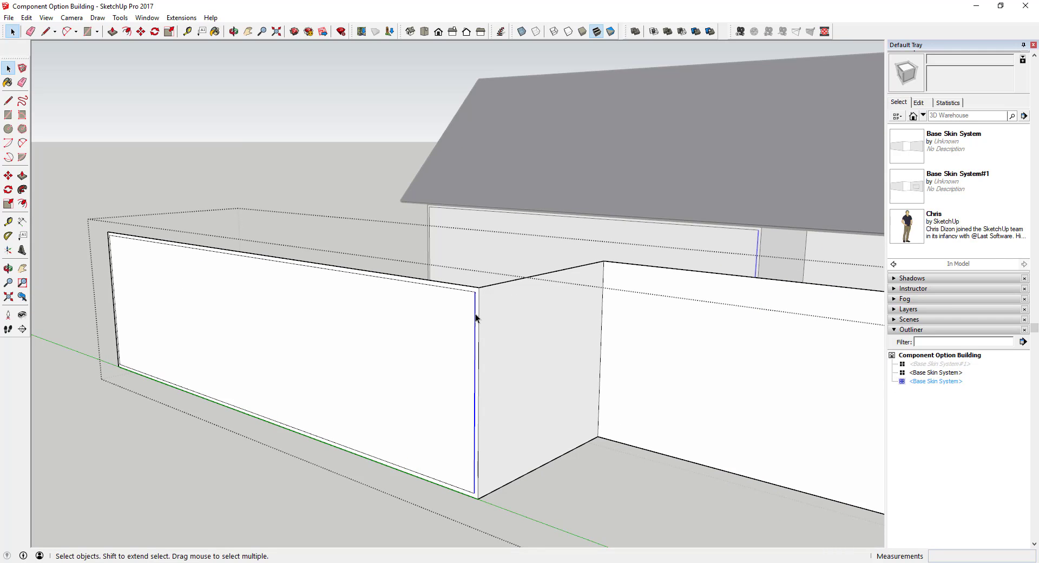
pyautogui.click(478, 311)
pyautogui.scroll(3, 477, 311)
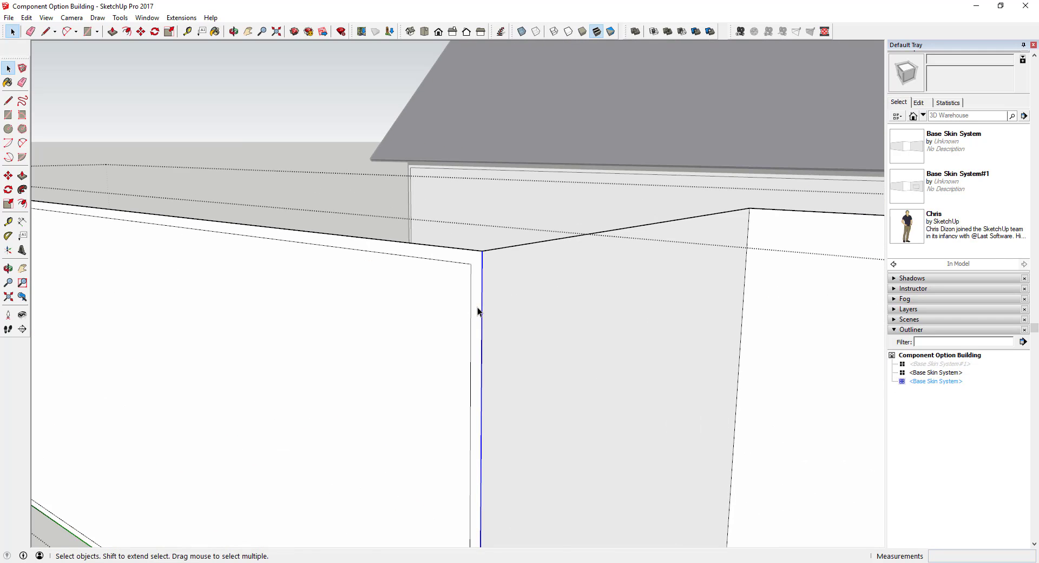
pyautogui.press('l')
pyautogui.scroll(1, 478, 281)
pyautogui.click(479, 267)
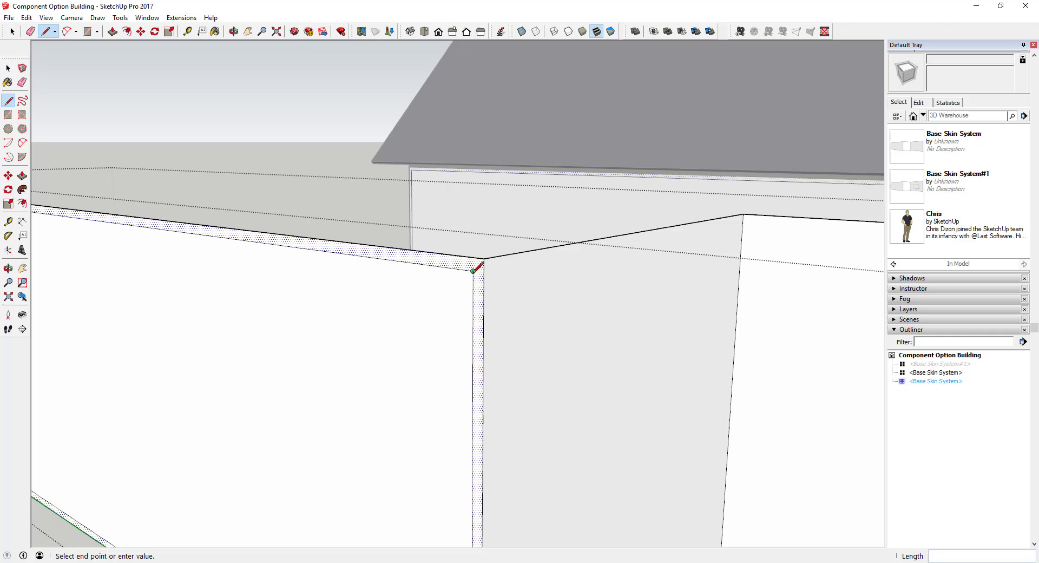
pyautogui.scroll(-4, 484, 266)
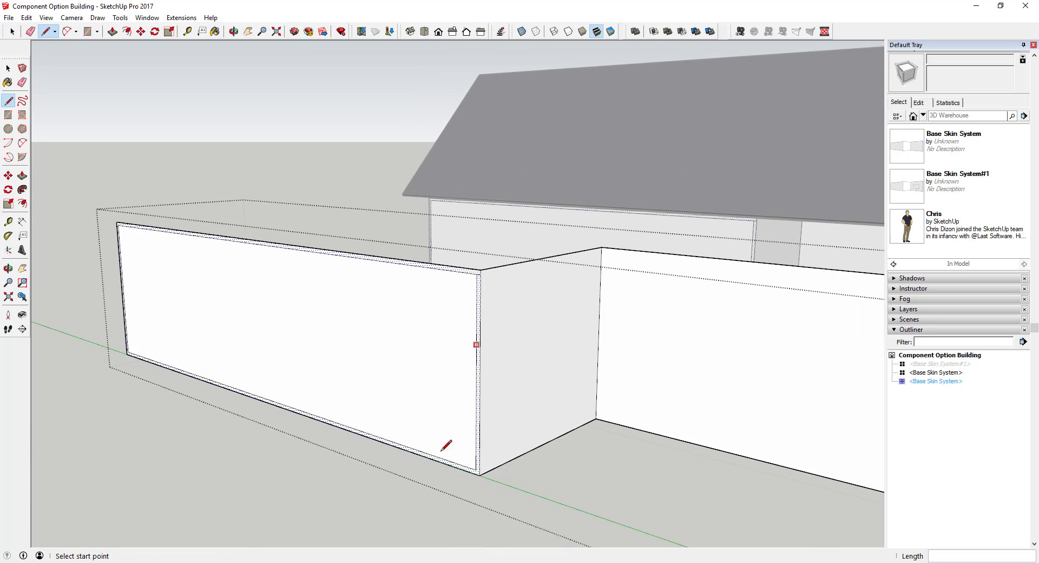
pyautogui.scroll(4, 525, 407)
pyautogui.click(541, 414)
pyautogui.press('space')
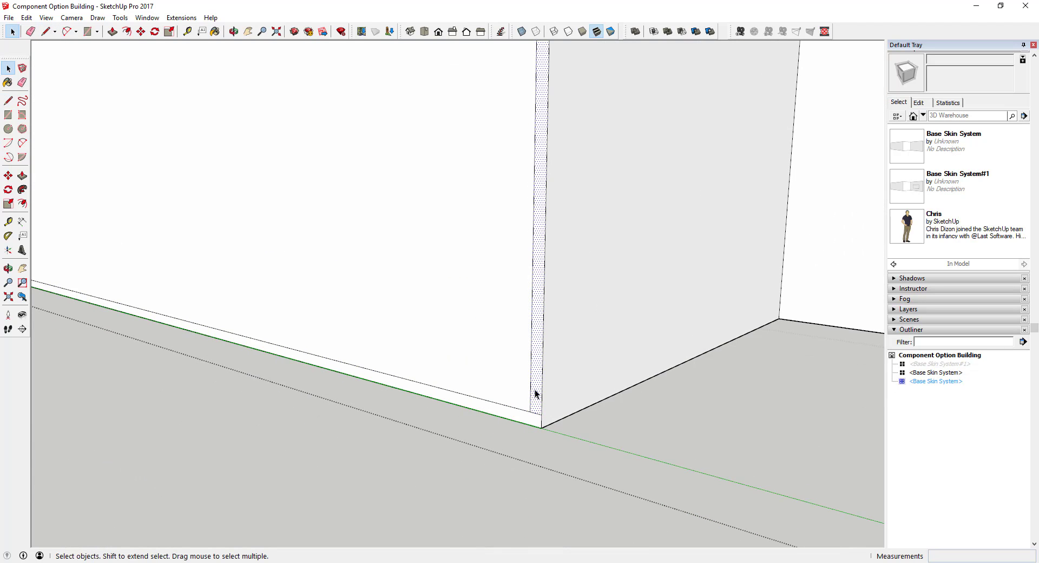
# Copy the vertical trim strip from its lower offset corner about 25 ft to the opposite end of the long wall
pyautogui.click(534, 399)
pyautogui.press('m')
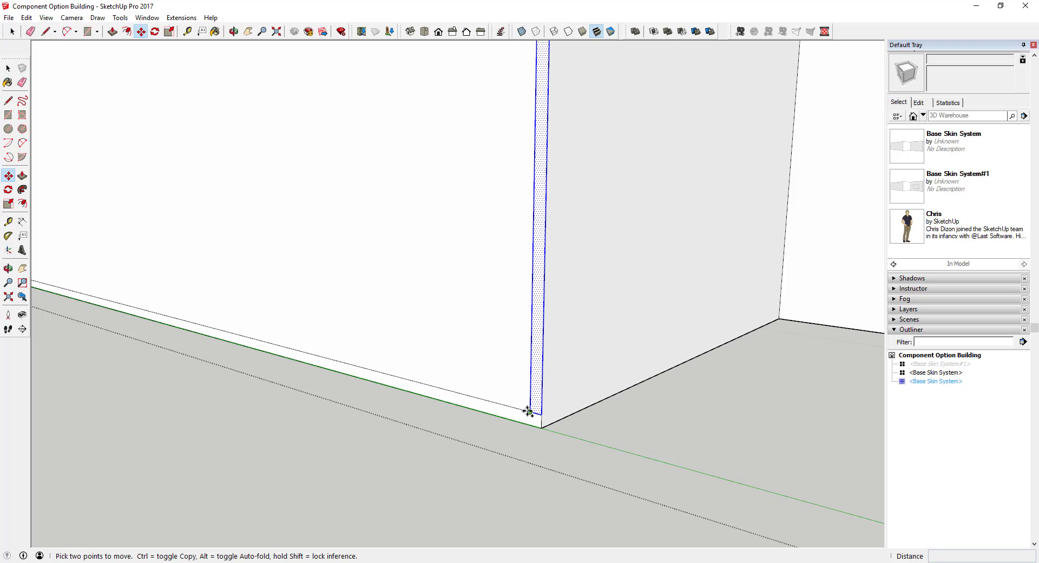
pyautogui.click(528, 412)
pyautogui.press('ctrl')
pyautogui.scroll(-4, 528, 411)
pyautogui.scroll(5, 195, 304)
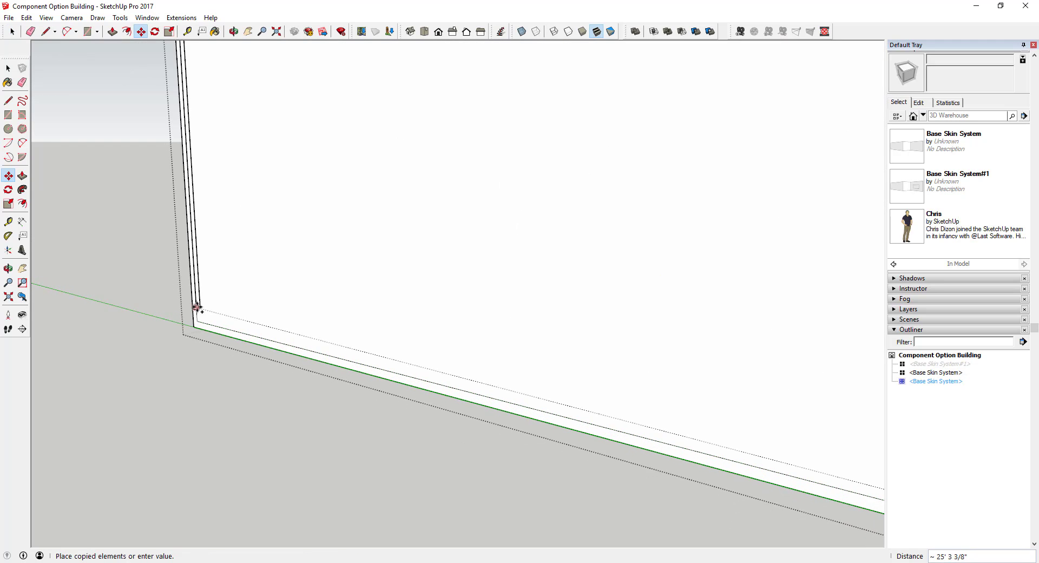
pyautogui.click(193, 336)
pyautogui.moveTo(169, 251); pyautogui.dragTo(208, 184, button='middle')
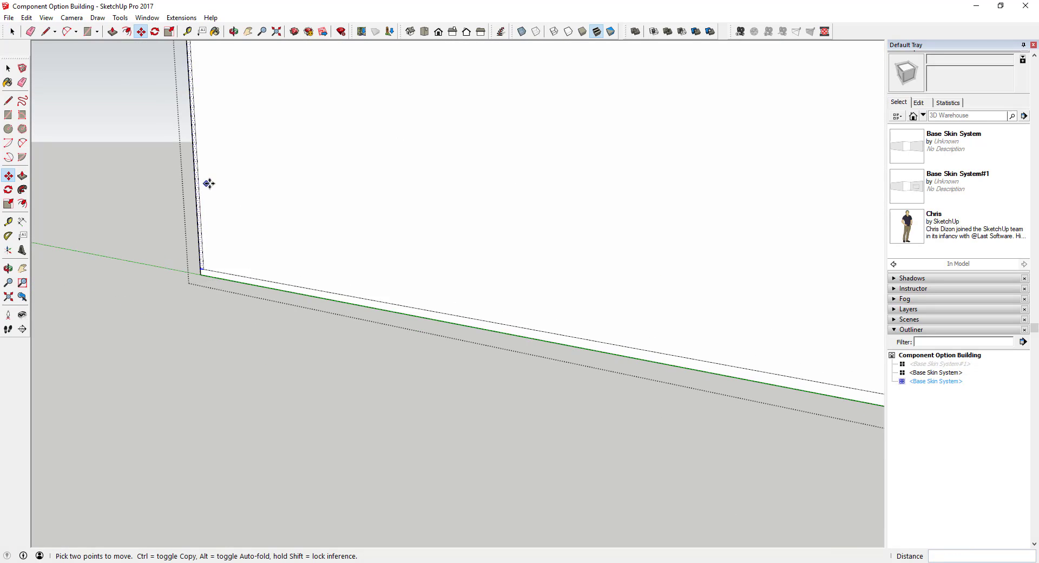
# Fill the long wall with evenly spaced copies of the vertical trim strip between its two ends
pyautogui.scroll(-3, 208, 183)
pyautogui.keyDown('shift'); pyautogui.moveTo(397, 161); pyautogui.dragTo(472, 258, button='middle'); pyautogui.keyUp('shift')
pyautogui.scroll(-3, 378, 226)
pyautogui.scroll(4, 465, 249)
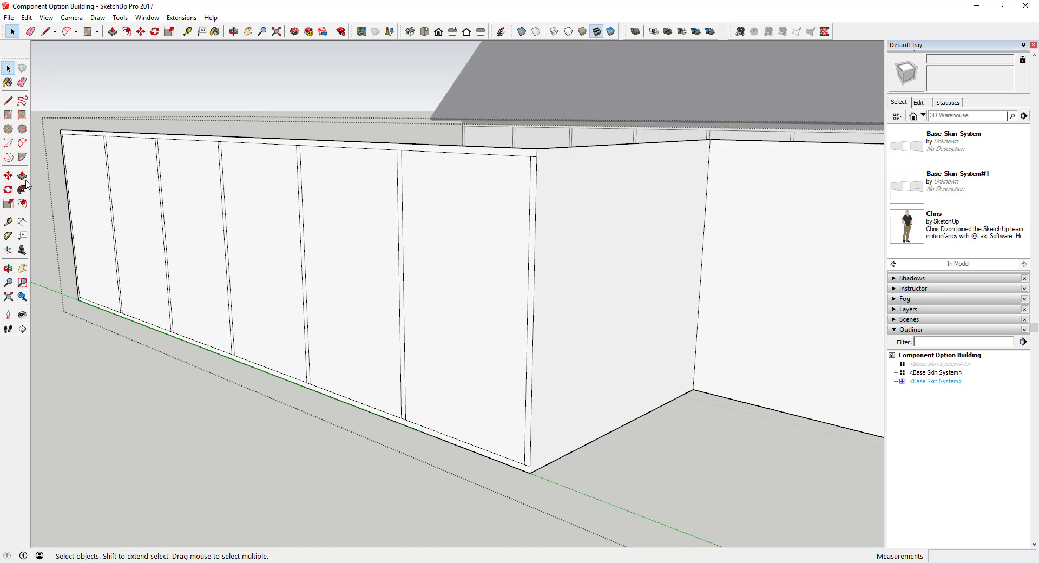
# Offset the face of the short return wall inward by 2 inches
pyautogui.scroll(-3, 525, 219)
pyautogui.scroll(4, 421, 235)
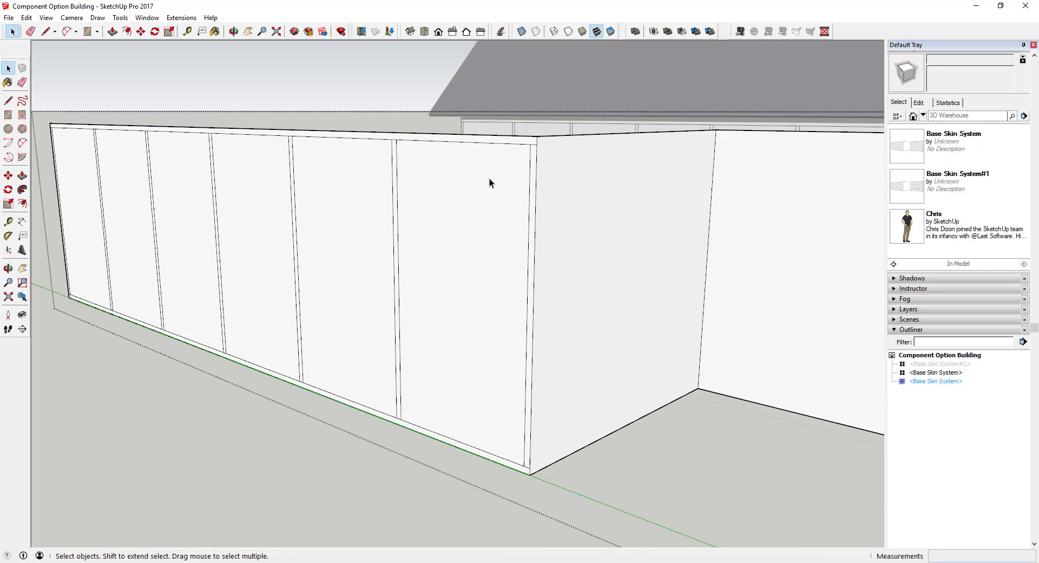
pyautogui.scroll(2, 489, 182)
pyautogui.moveTo(534, 162); pyautogui.dragTo(470, 203, button='middle')
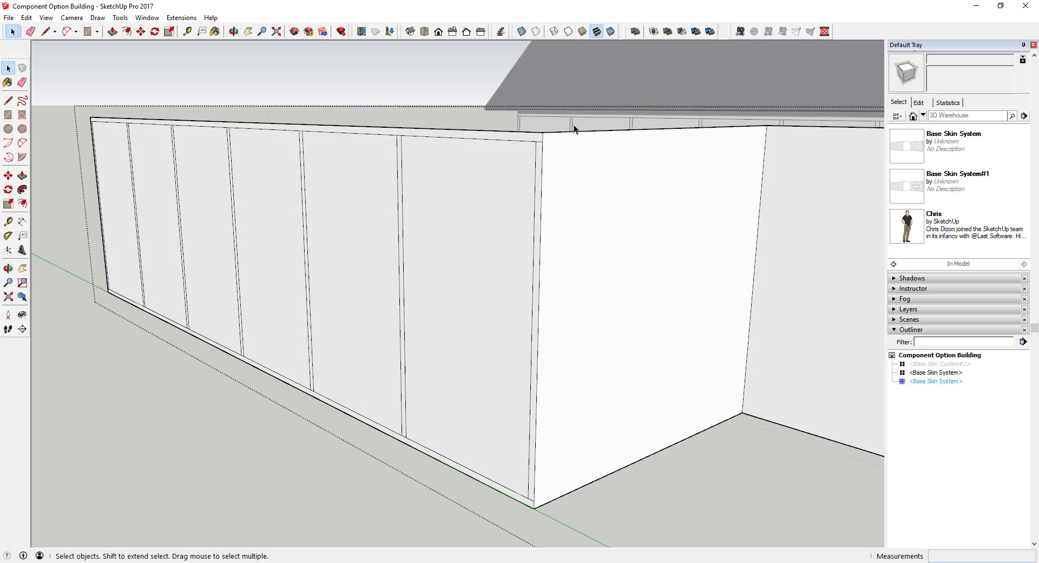
pyautogui.press('f')
pyautogui.click(544, 186)
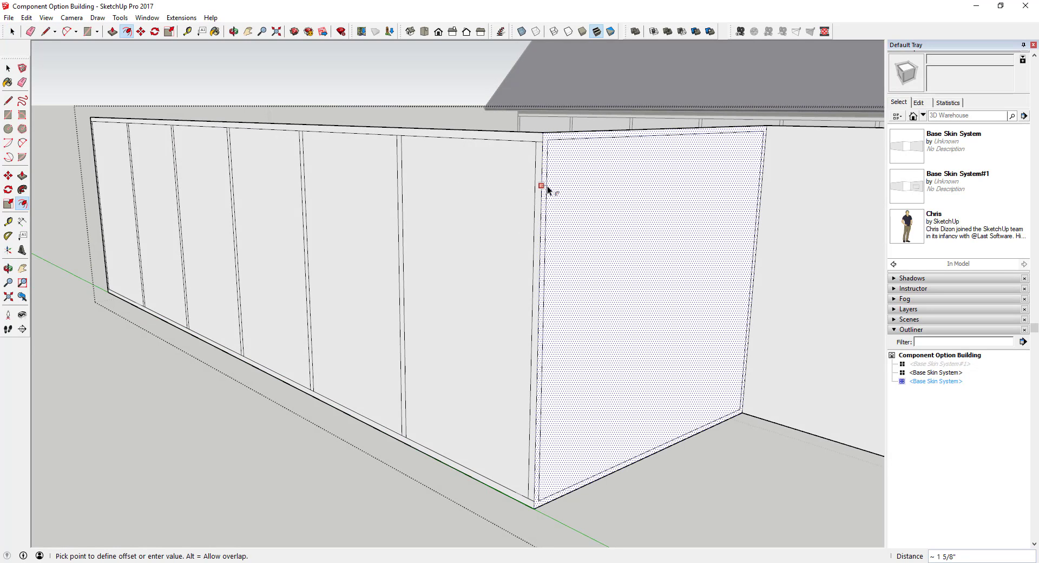
pyautogui.press('Return')
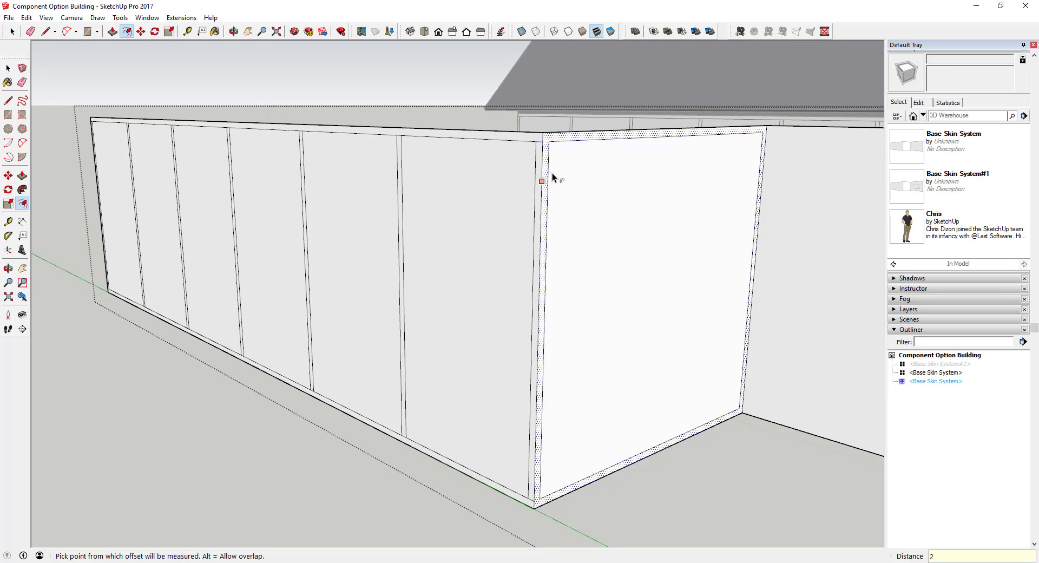
# Draw short lines from the offset's upper and lower corners to the outer corner edge, closing off the short wall's vertical strip
pyautogui.press('space')
pyautogui.scroll(3, 554, 157)
pyautogui.press('l')
pyautogui.click(545, 140)
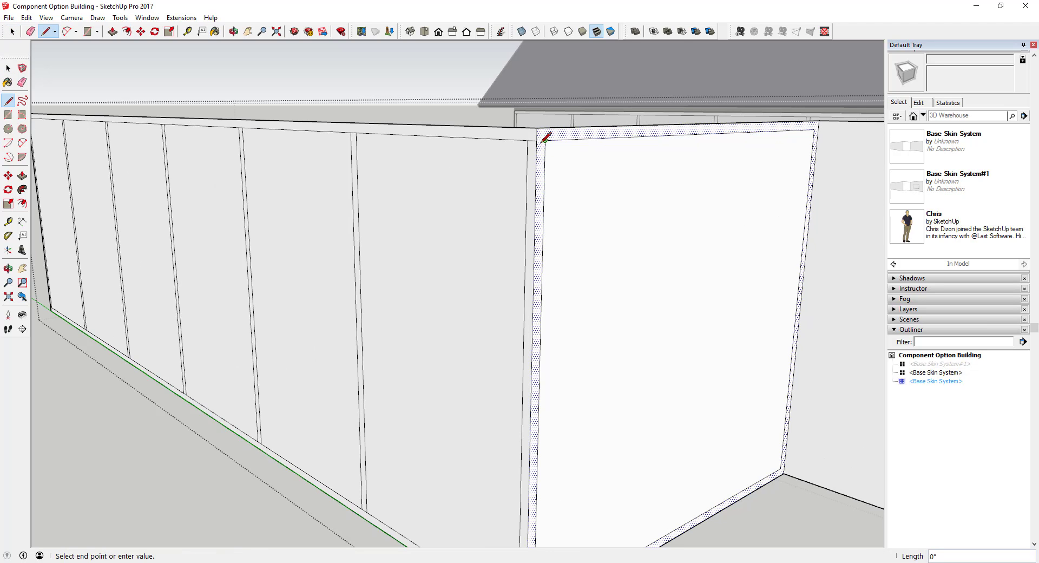
pyautogui.click(537, 141)
pyautogui.scroll(-5, 547, 141)
pyautogui.scroll(2, 582, 364)
pyautogui.click(533, 241)
pyautogui.click(530, 242)
pyautogui.press('space')
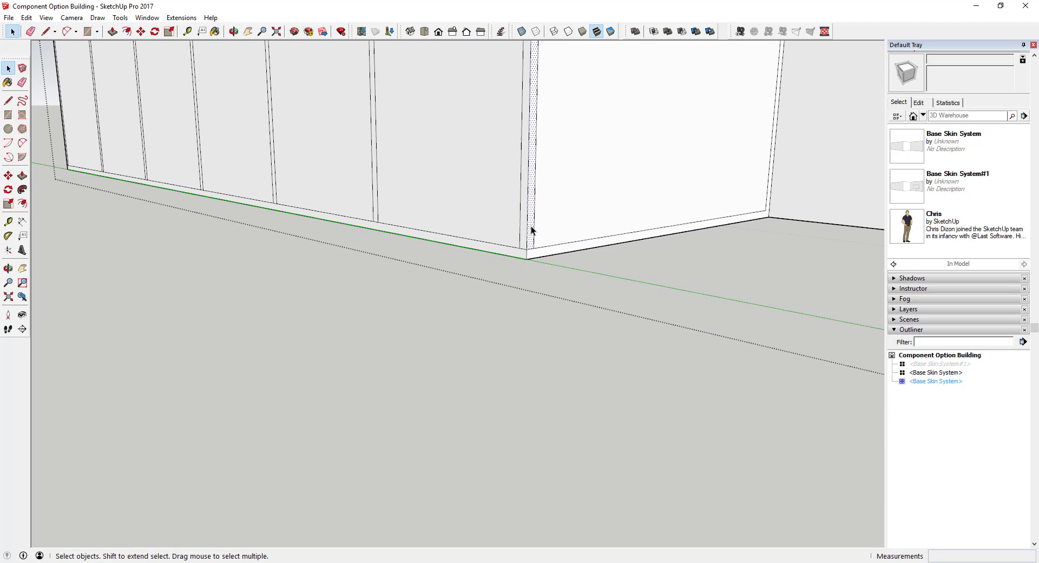
# Copy the short wall's vertical trim strip from its lower edge midpoint about 3' 10 3/4" along the wall to its middle
pyautogui.press('m')
pyautogui.scroll(4, 529, 238)
pyautogui.scroll(-5, 531, 248)
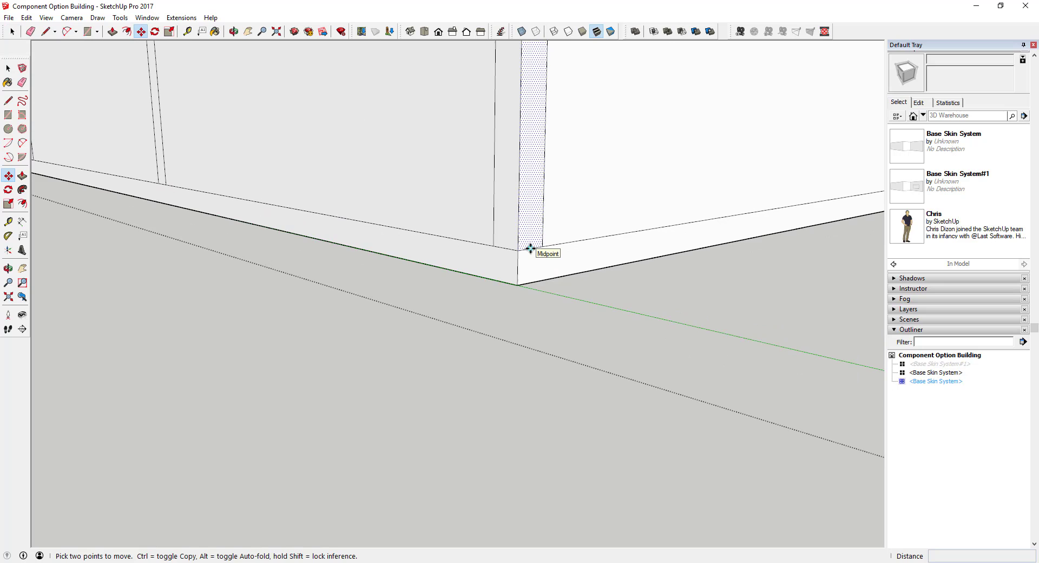
pyautogui.click(530, 248)
pyautogui.press('ctrl')
pyautogui.click(694, 221)
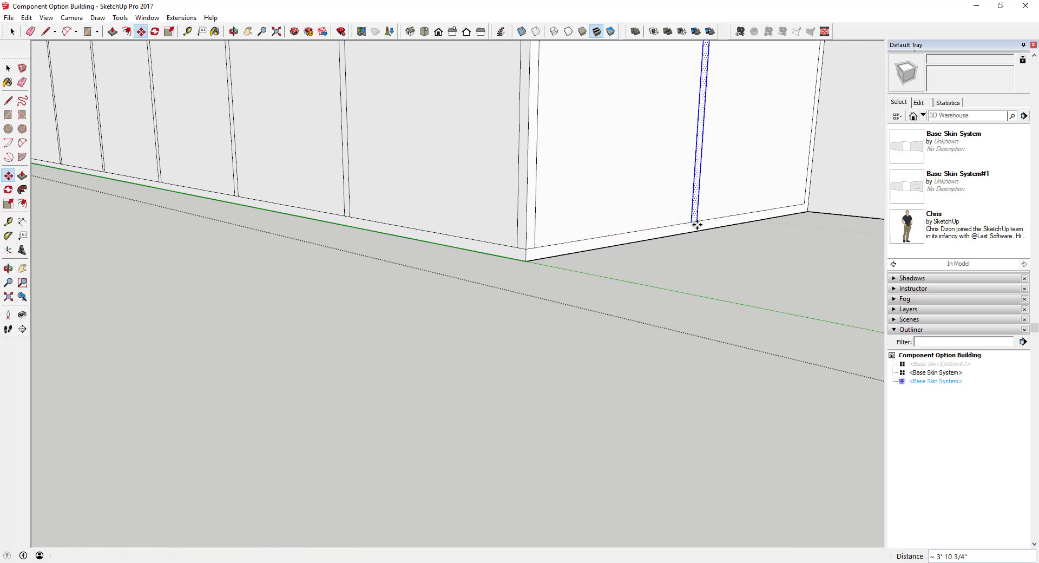
pyautogui.scroll(-8, 694, 222)
# Offset the remaining blank porch wall face inward to form a trim border
pyautogui.press('space')
pyautogui.click(725, 151)
pyautogui.press('f')
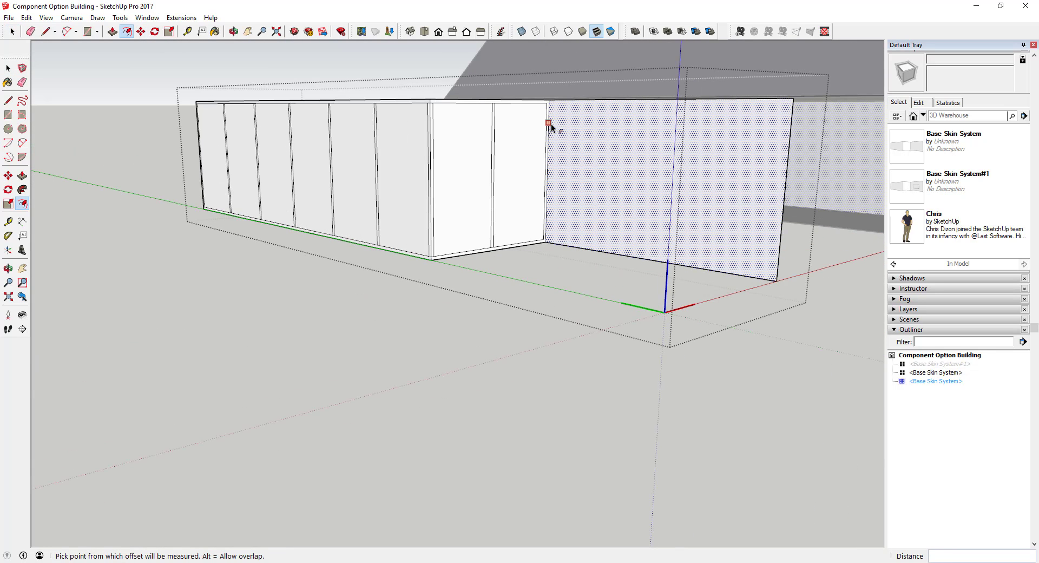
pyautogui.click(550, 124)
pyautogui.press('Return')
pyautogui.press('space')
pyautogui.scroll(8, 549, 118)
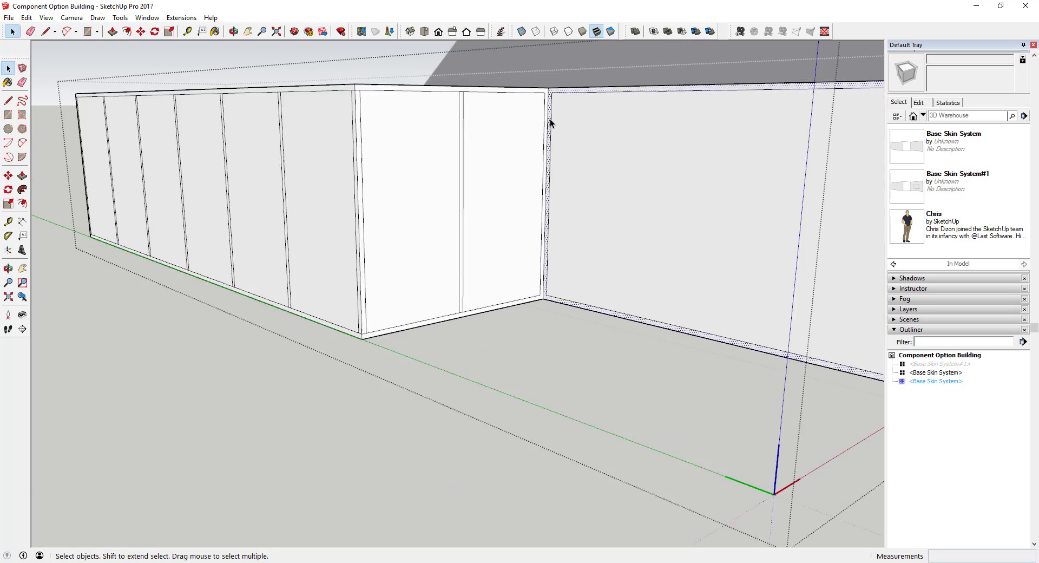
# Draw short lines from the offset's upper and lower corners to the porch's inside corner, closing off the vertical trim strip
pyautogui.press('l')
pyautogui.click(558, 96)
pyautogui.scroll(3, 547, 96)
pyautogui.click(547, 95)
pyautogui.press('space')
pyautogui.scroll(-7, 547, 96)
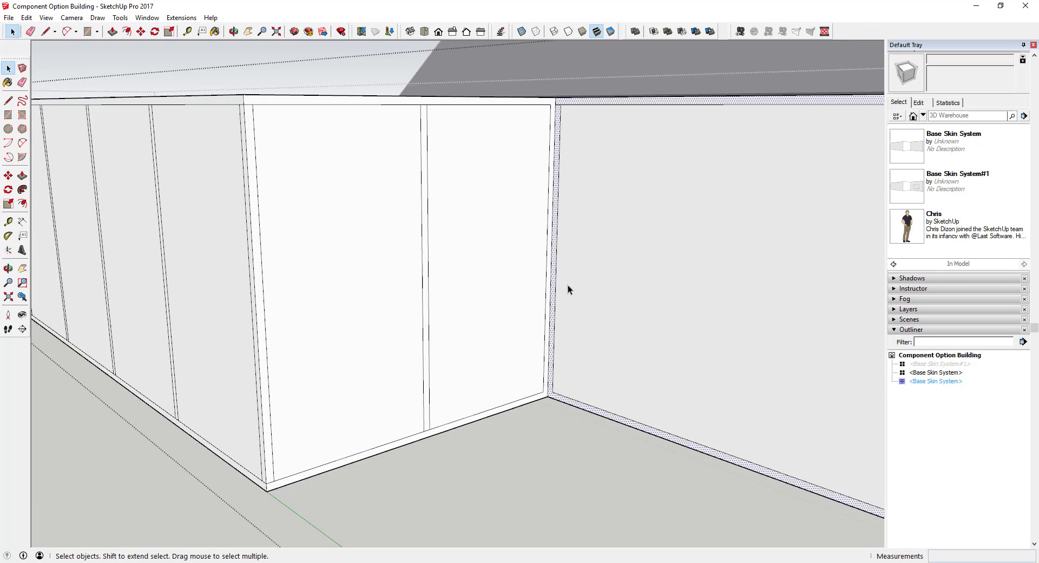
pyautogui.scroll(5, 554, 404)
pyautogui.press('l')
pyautogui.click(542, 353)
pyautogui.click(525, 346)
# Copy that vertical strip about 13 ft to the wall's far end and divide the distance into 4 equal spaces
pyautogui.press('m')
pyautogui.click(542, 329)
pyautogui.scroll(-8, 543, 330)
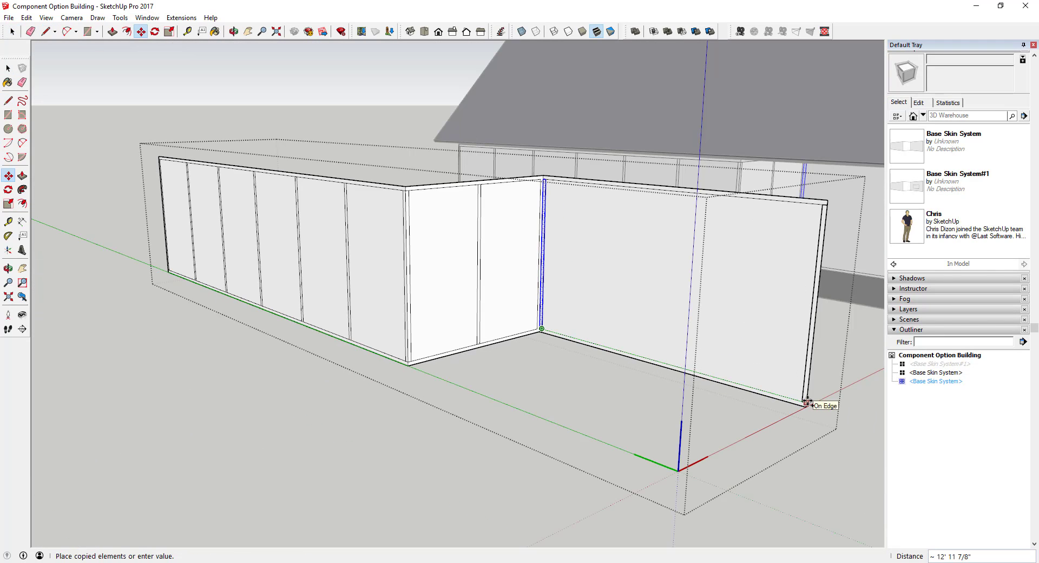
pyautogui.click(807, 401)
pyautogui.write('/4')
pyautogui.click(628, 286)
pyautogui.moveTo(627, 287)
pyautogui.mouseDown(button='middle')
pyautogui.moveTo(630, 262)
pyautogui.moveTo(600, 285)
pyautogui.moveTo(619, 275)
pyautogui.mouseUp(button='middle')
pyautogui.scroll(-4, 600, 285)
pyautogui.press('space')
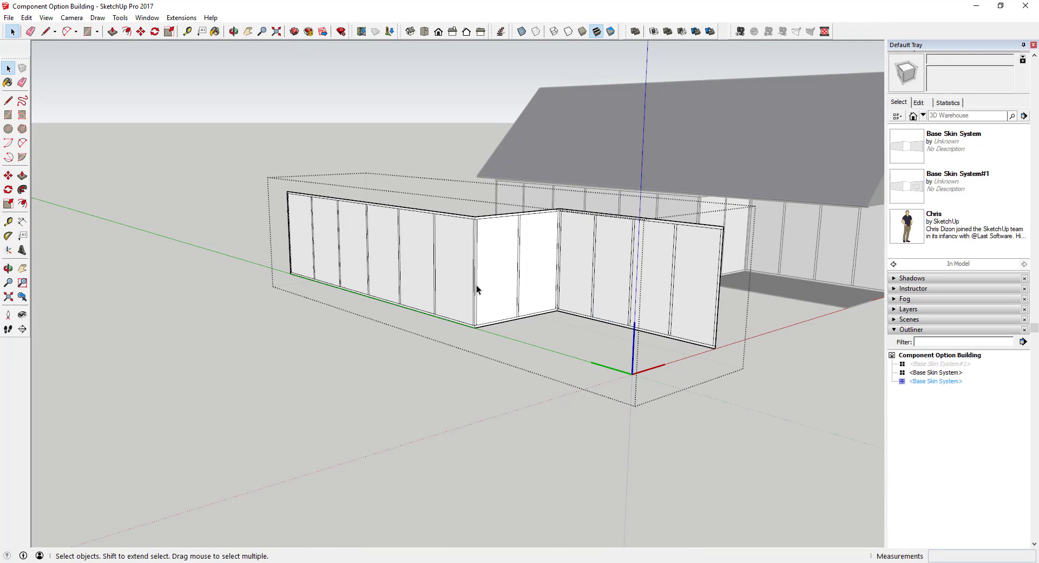
# Push the panels between the trim boards inward by 2 inches on all three wall sections
pyautogui.press('p')
pyautogui.click(702, 299)
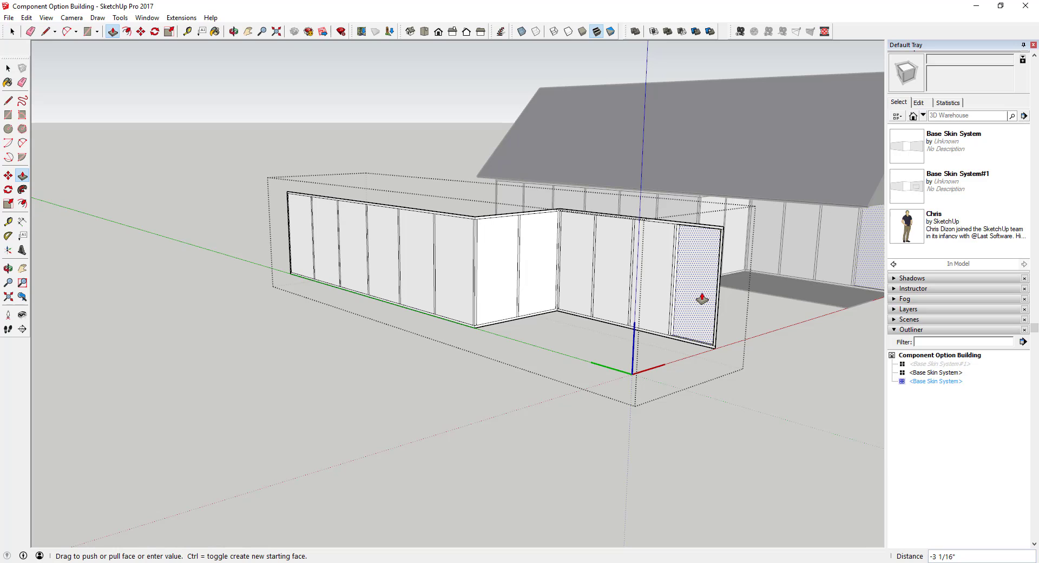
pyautogui.write('2')
pyautogui.press('Return')
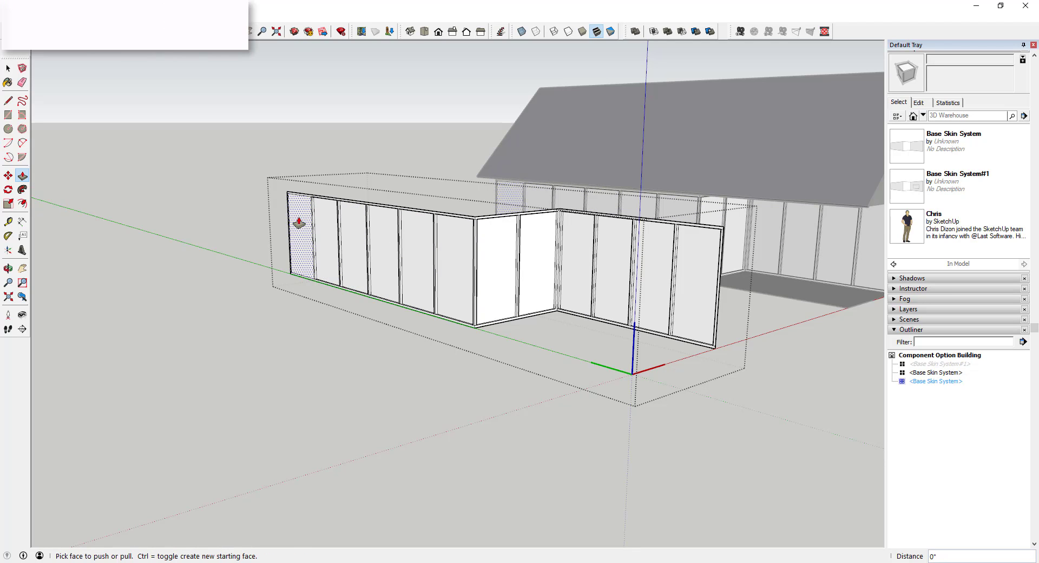
pyautogui.press('space')
pyautogui.scroll(5, 445, 247)
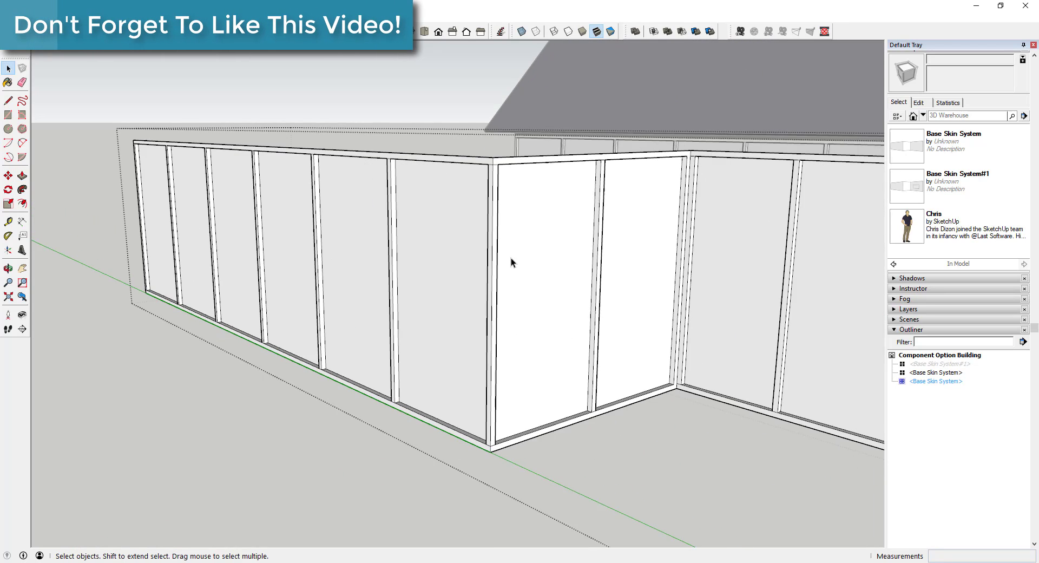
pyautogui.moveTo(510, 257); pyautogui.dragTo(537, 273, button='middle')
pyautogui.scroll(5, 645, 310)
pyautogui.scroll(-8, 503, 269)
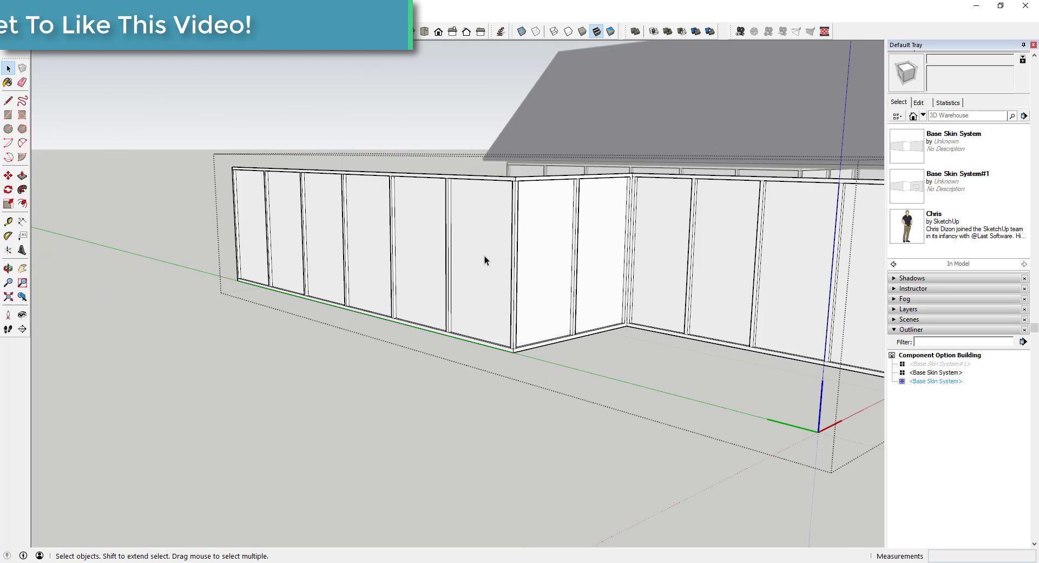
# Choose the Translucent Glass Gray material from the Glass and Mirrors collection
pyautogui.scroll(-5, 374, 251)
pyautogui.moveTo(689, 311); pyautogui.dragTo(690, 327, button='middle')
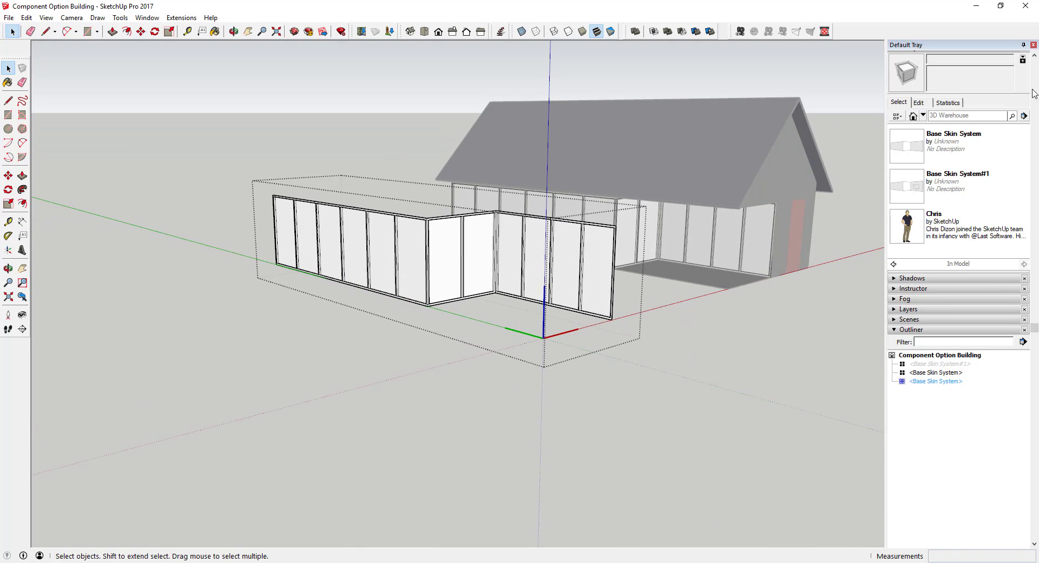
pyautogui.click(1033, 92)
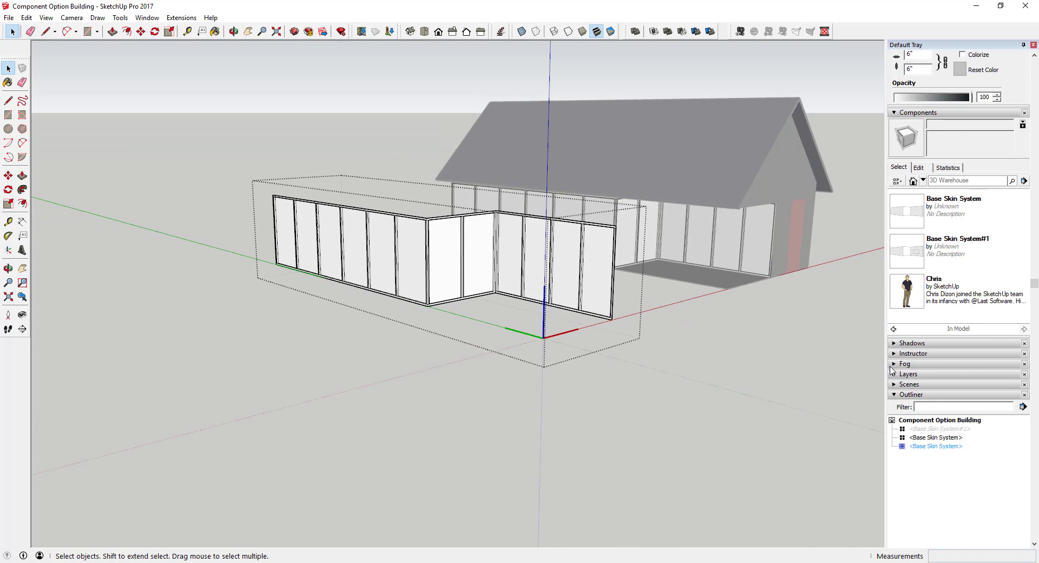
pyautogui.scroll(4, 892, 370)
pyautogui.click(899, 126)
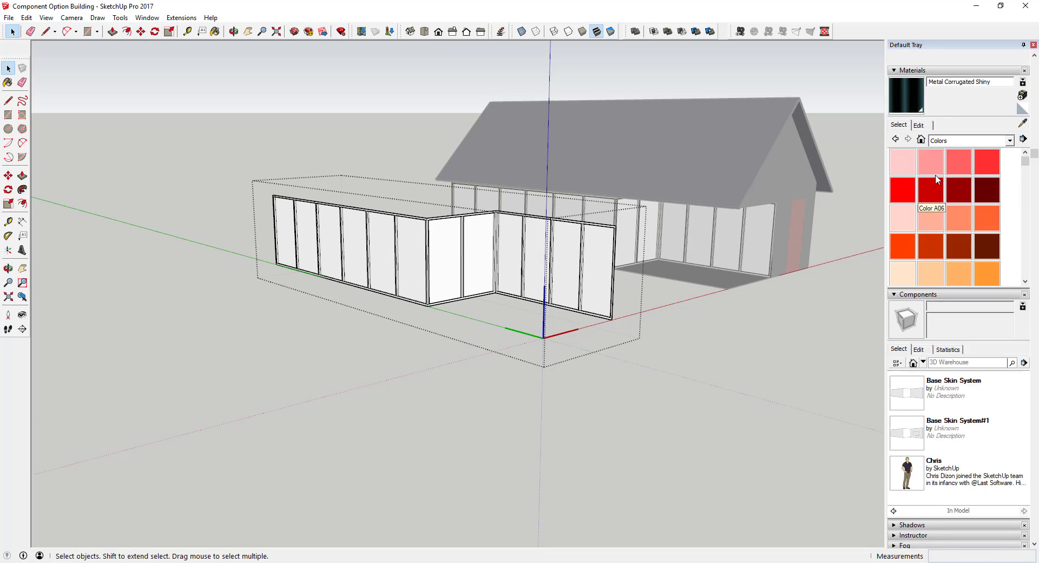
pyautogui.scroll(2, 938, 180)
pyautogui.click(965, 205)
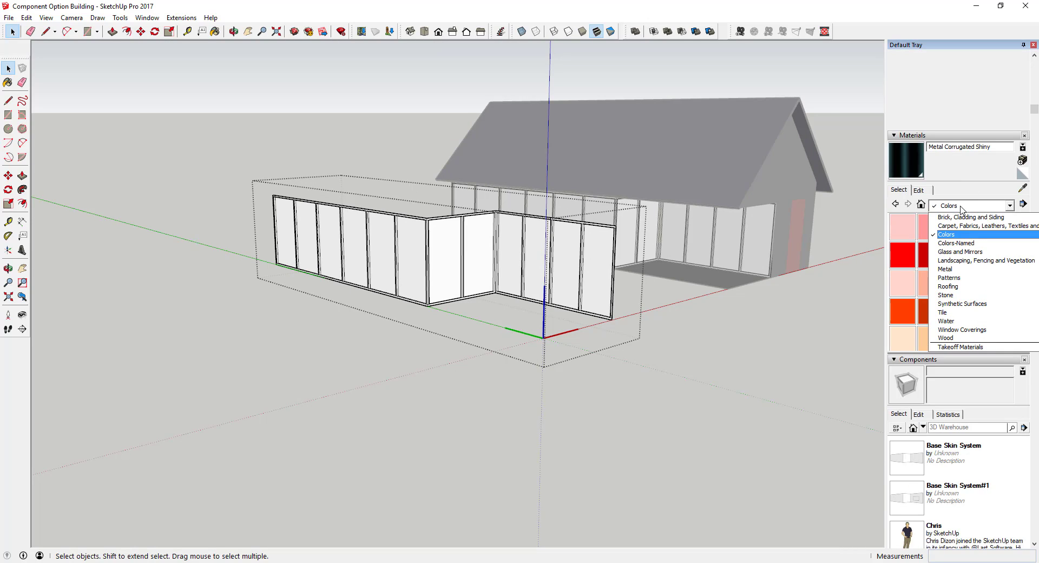
pyautogui.click(960, 252)
pyautogui.click(958, 255)
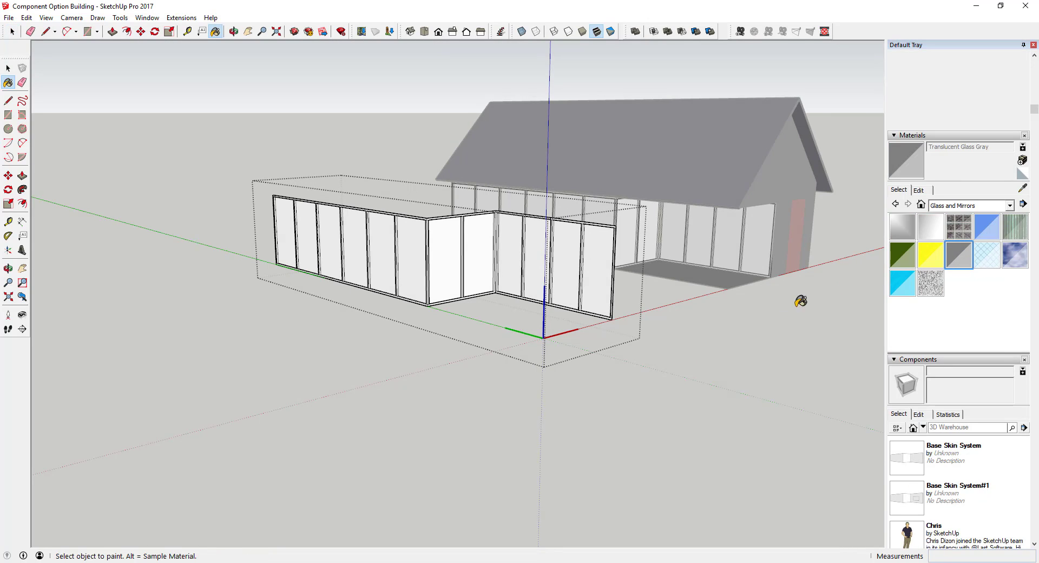
# Paint every recessed panel on the three wall sections with Translucent Glass Gray
pyautogui.click(600, 277)
pyautogui.click(566, 258)
pyautogui.click(542, 248)
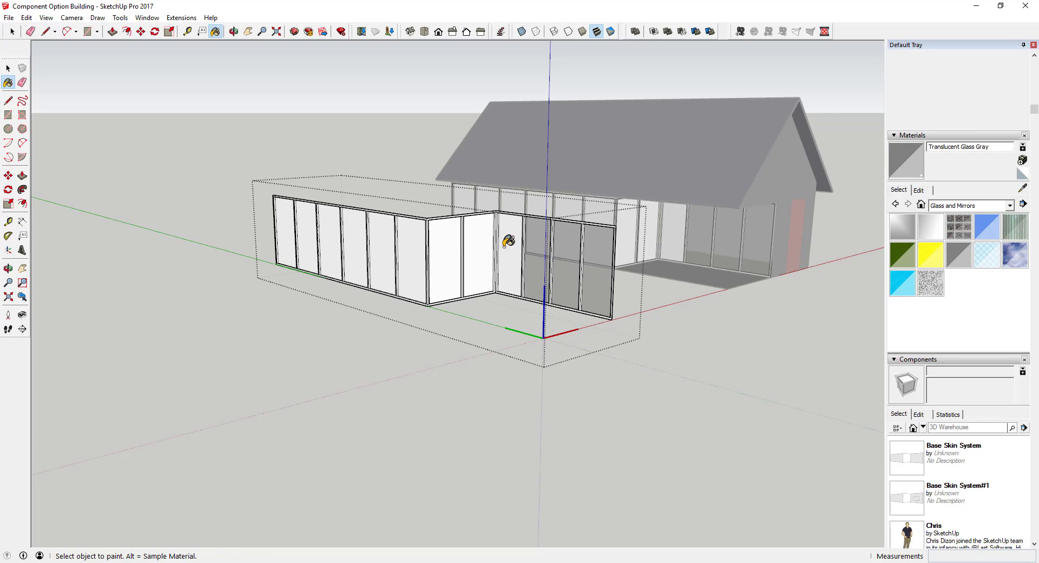
pyautogui.click(508, 240)
pyautogui.click(478, 243)
pyautogui.click(437, 245)
pyautogui.click(420, 241)
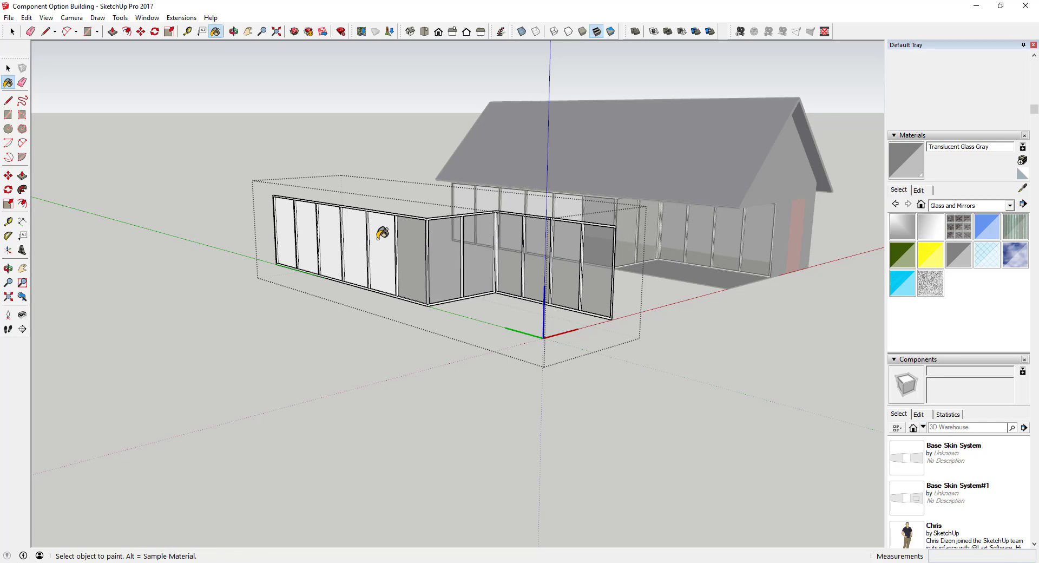
pyautogui.click(363, 229)
pyautogui.click(329, 228)
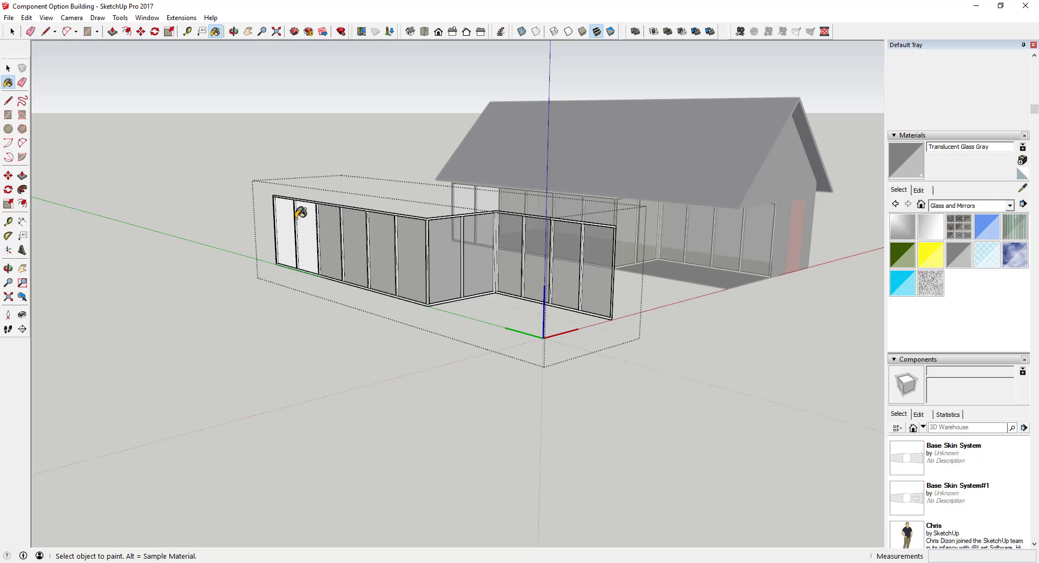
pyautogui.click(303, 217)
pyautogui.click(282, 217)
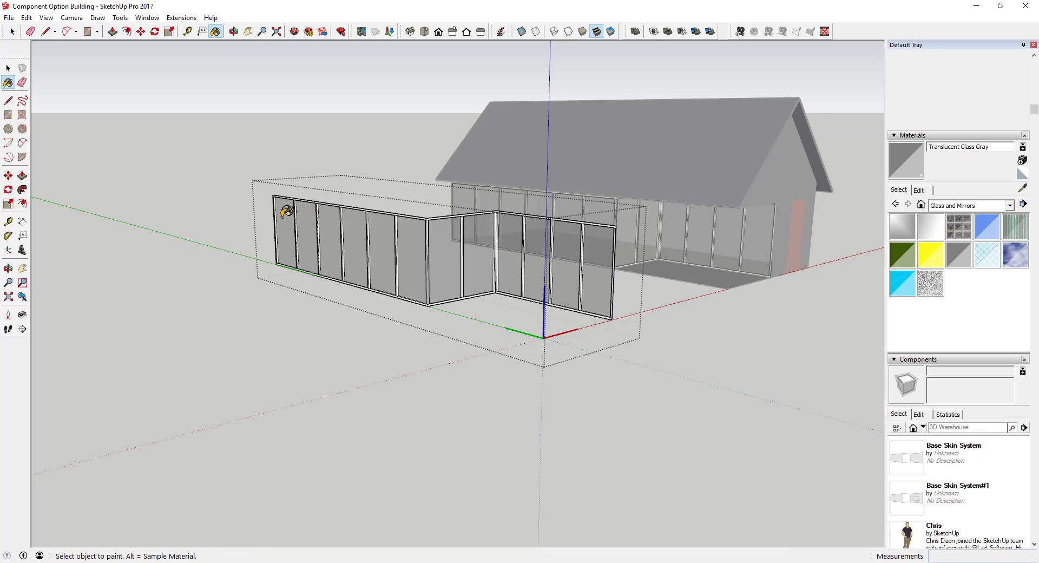
# Finish editing the wall component and compare its glazing with the matching wall on the building
pyautogui.press('space')
pyautogui.moveTo(765, 232); pyautogui.dragTo(791, 347, button='middle')
pyautogui.click(781, 353)
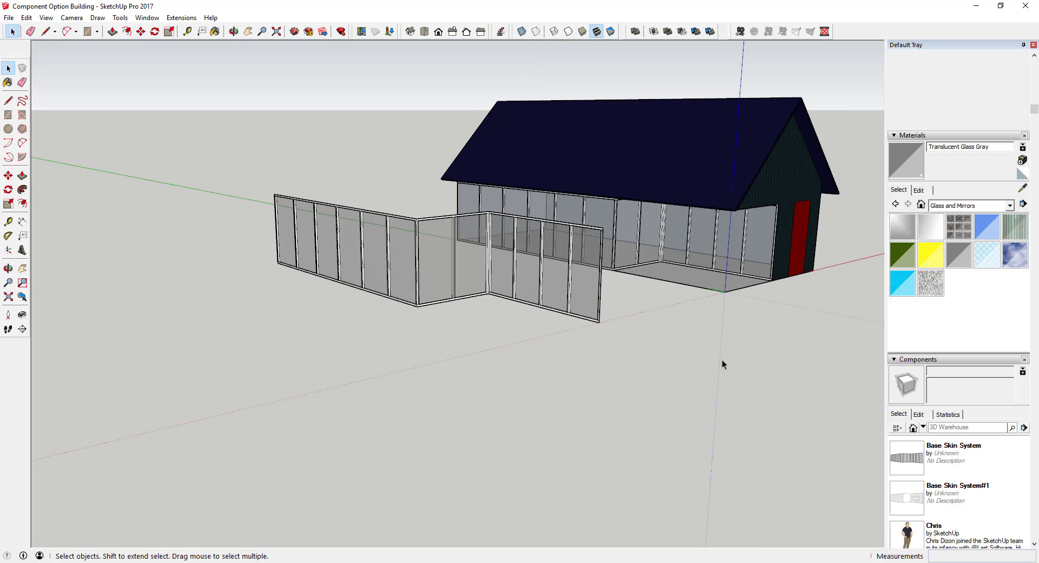
pyautogui.scroll(4, 733, 341)
pyautogui.scroll(3, 710, 236)
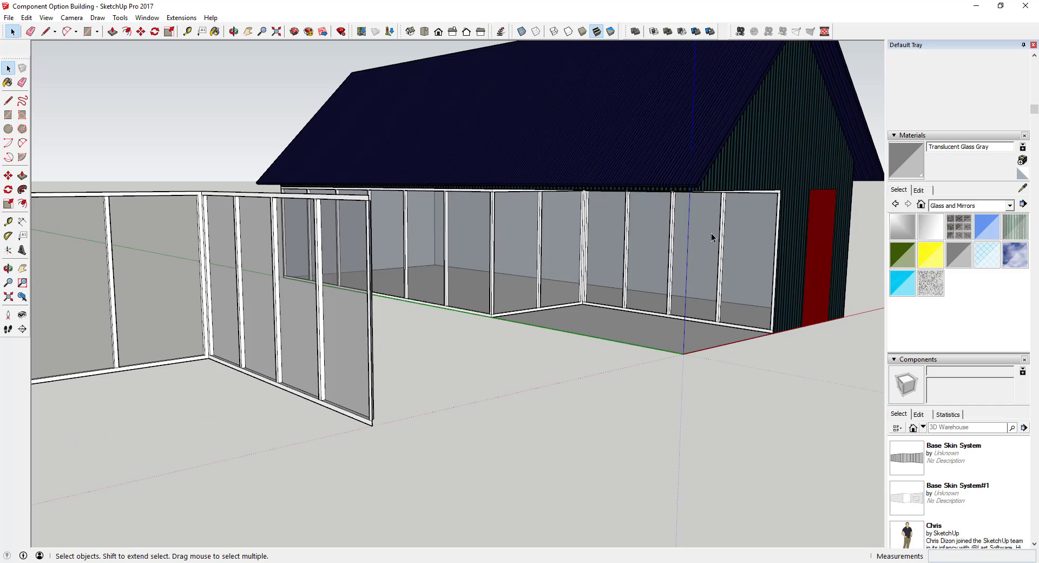
# Select the freestanding glazed wall component and shift it by about 8 9/16 inches
pyautogui.scroll(-2, 710, 235)
pyautogui.click(385, 305)
pyautogui.press('m')
pyautogui.click(367, 304)
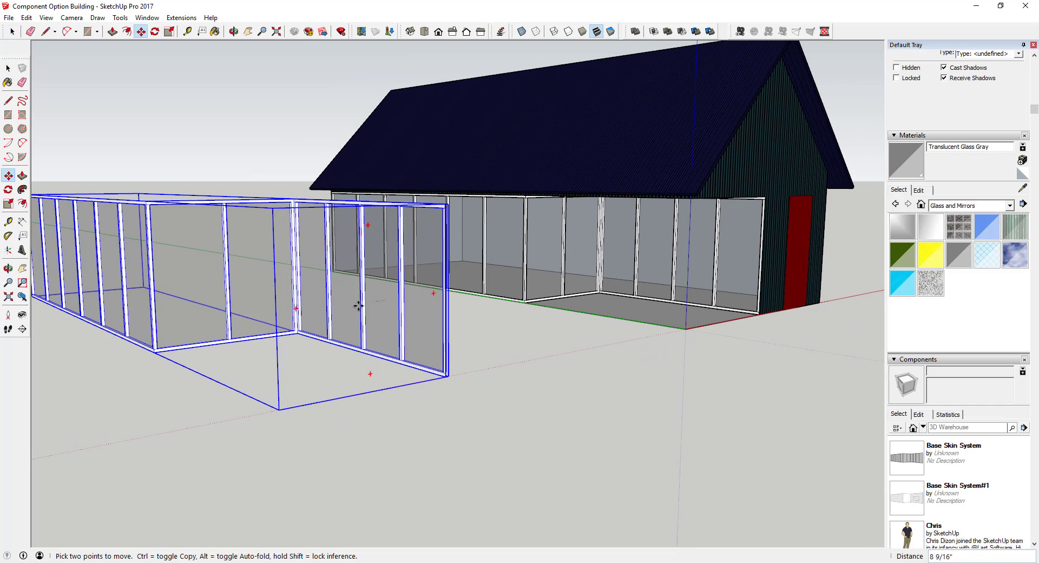
pyautogui.click(334, 306)
pyautogui.press('space')
# Unhide the unique Base Skin System#1 wall copy
pyautogui.scroll(-4, 589, 290)
pyautogui.scroll(1, 666, 289)
pyautogui.scroll(4, 664, 275)
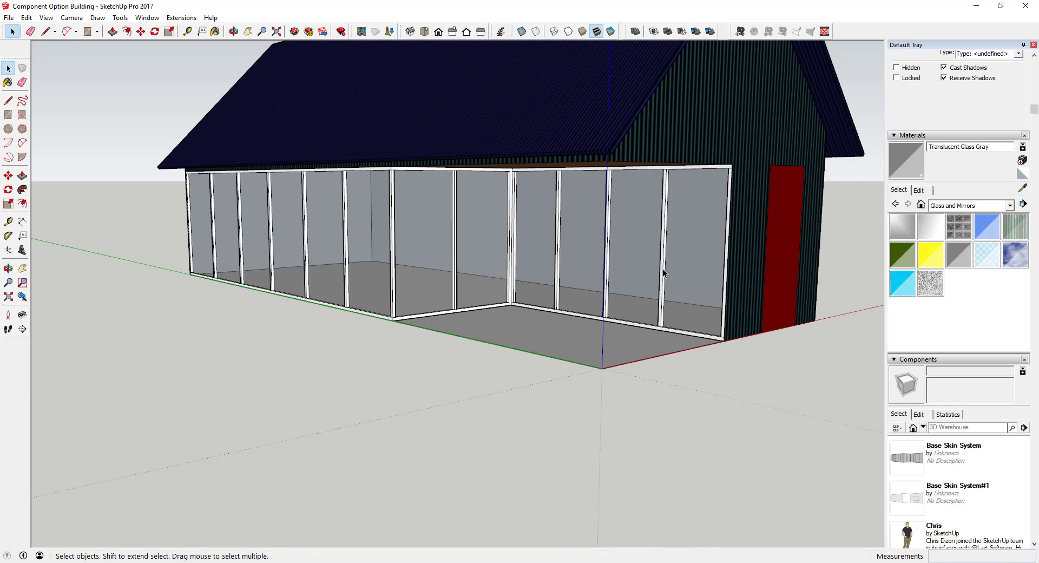
pyautogui.moveTo(689, 279); pyautogui.dragTo(689, 301, button='middle')
pyautogui.scroll(-4, 644, 301)
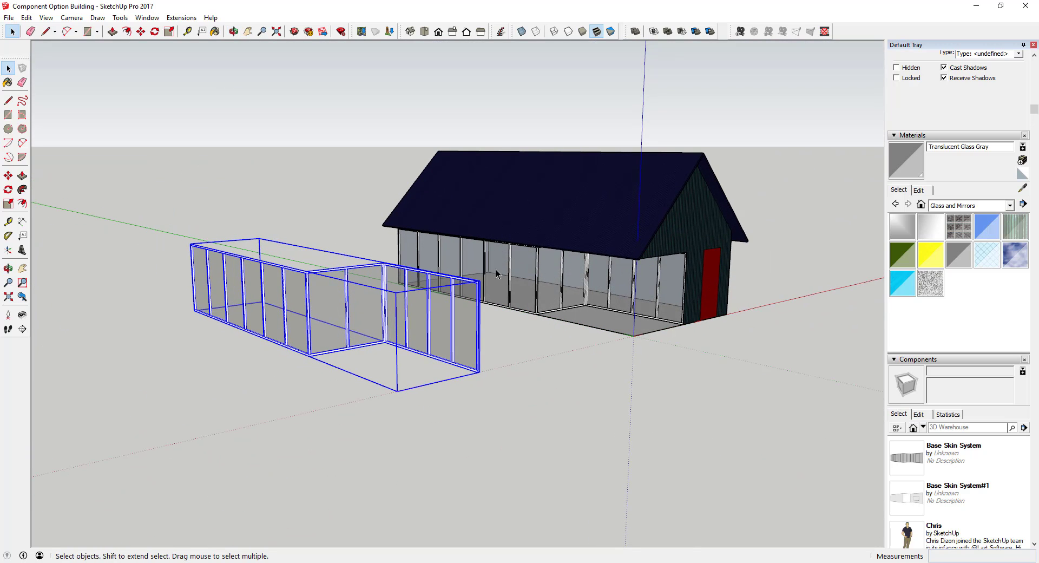
pyautogui.scroll(-3, 635, 258)
pyautogui.scroll(2, 630, 282)
pyautogui.scroll(-4, 980, 475)
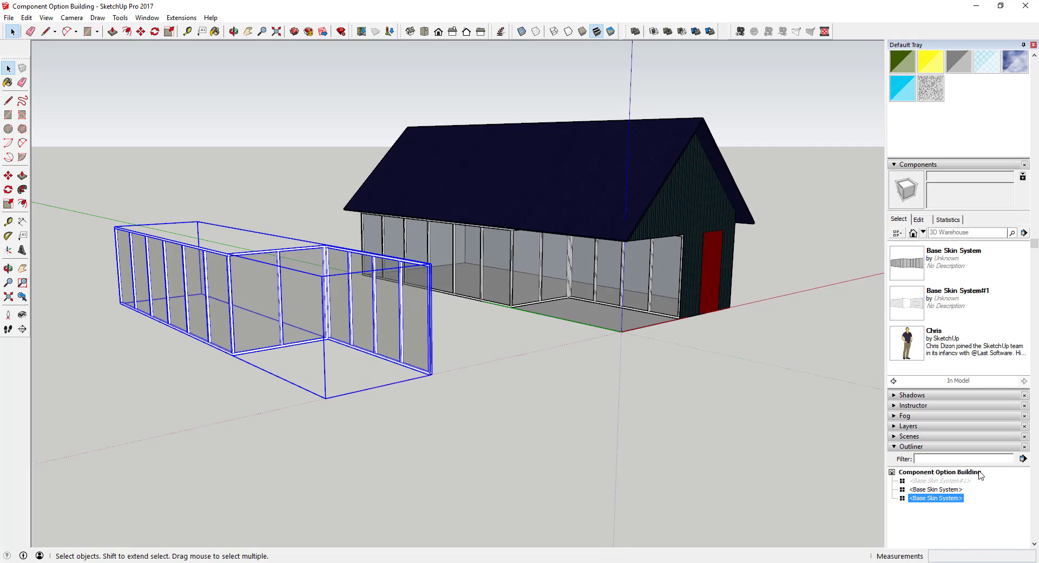
pyautogui.rightClick(938, 481)
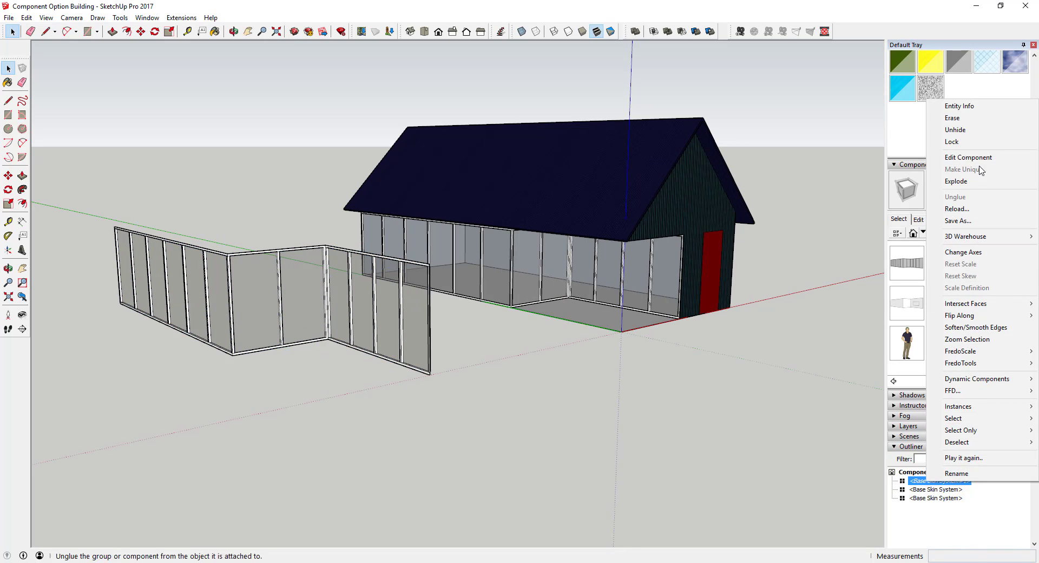
pyautogui.click(920, 129)
pyautogui.scroll(-4, 836, 281)
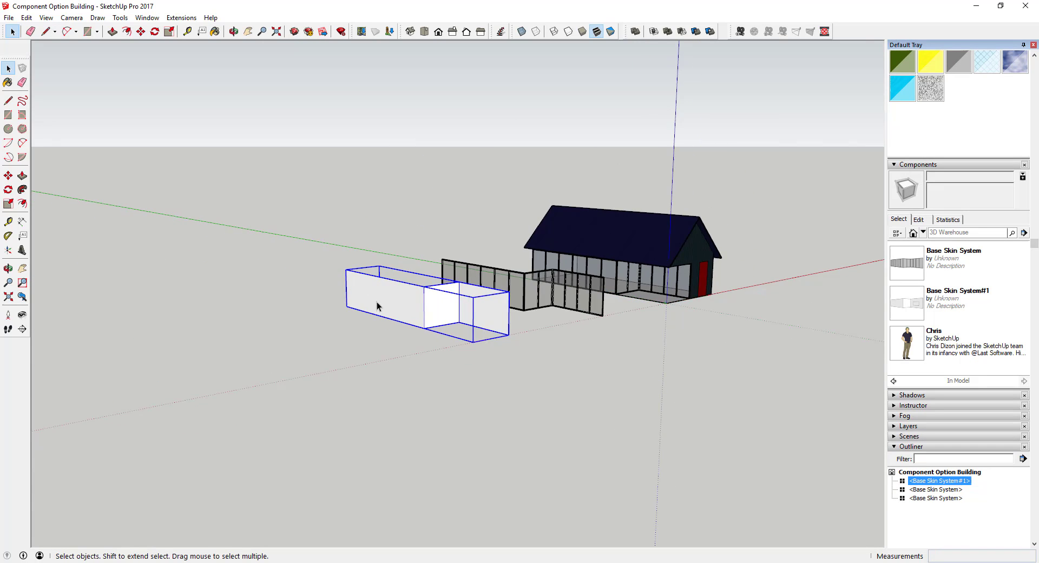
# Examine the glazed wall on the building alongside its matching freestanding copy
pyautogui.scroll(6, 496, 283)
pyautogui.scroll(-3, 554, 314)
pyautogui.moveTo(676, 238); pyautogui.dragTo(541, 260, button='middle')
pyautogui.scroll(4, 749, 280)
pyautogui.click(748, 280)
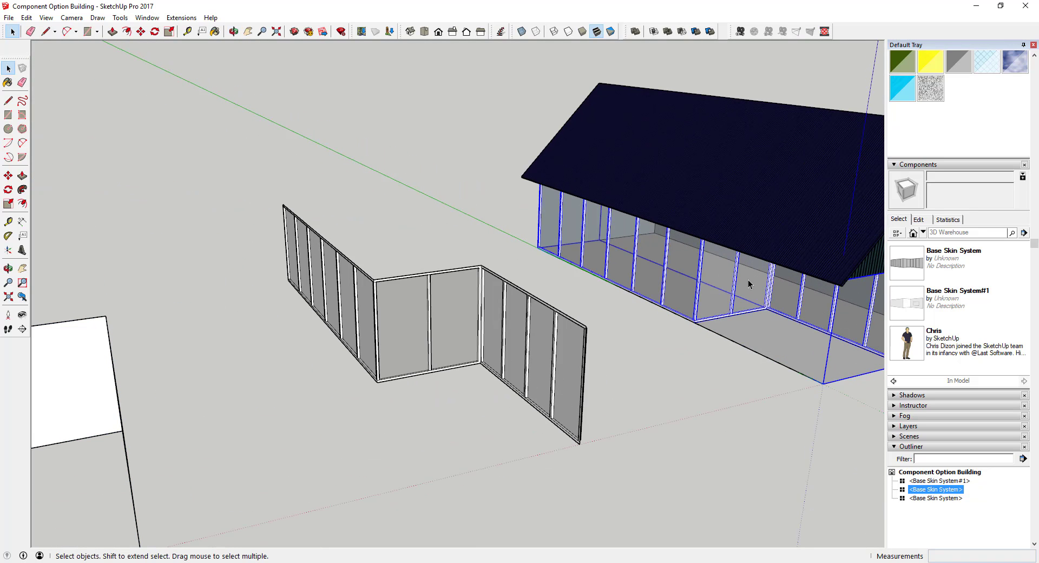
pyautogui.scroll(-4, 725, 269)
pyautogui.moveTo(758, 286); pyautogui.dragTo(787, 245, button='middle')
pyautogui.scroll(3, 803, 273)
pyautogui.scroll(-4, 773, 270)
# Open the blank unique wall copy for editing and place a vertical guide about 12' 10" from the left section's edge at the jog
pyautogui.click(318, 300)
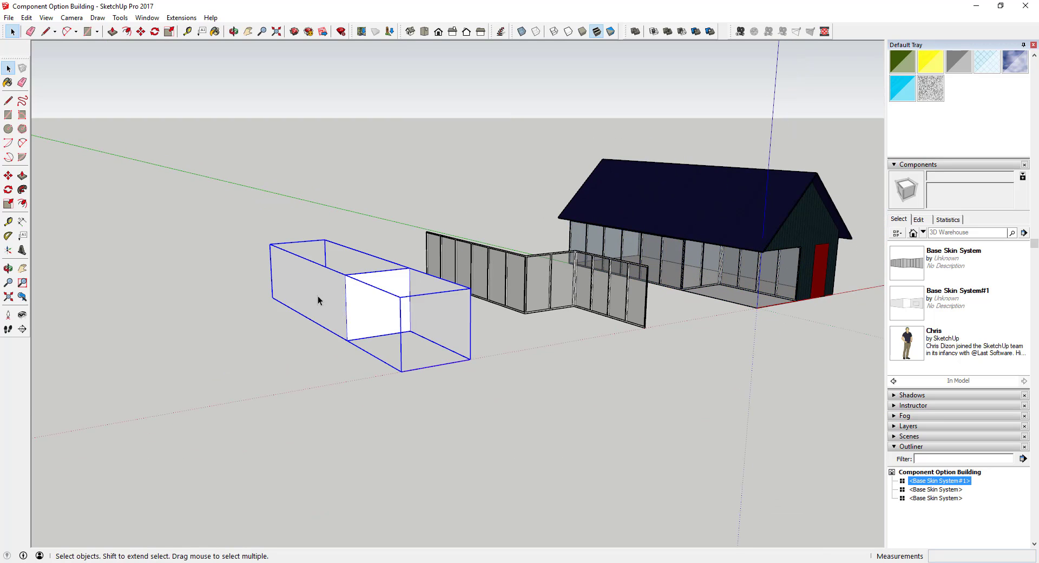
pyautogui.doubleClick(357, 301)
pyautogui.moveTo(370, 303); pyautogui.dragTo(366, 280, button='middle')
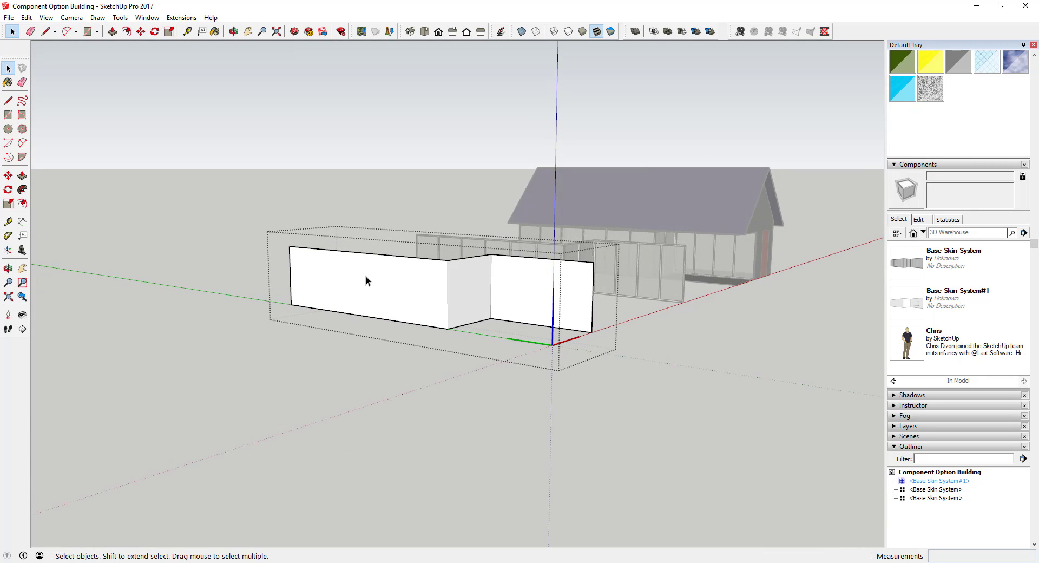
pyautogui.click(8, 222)
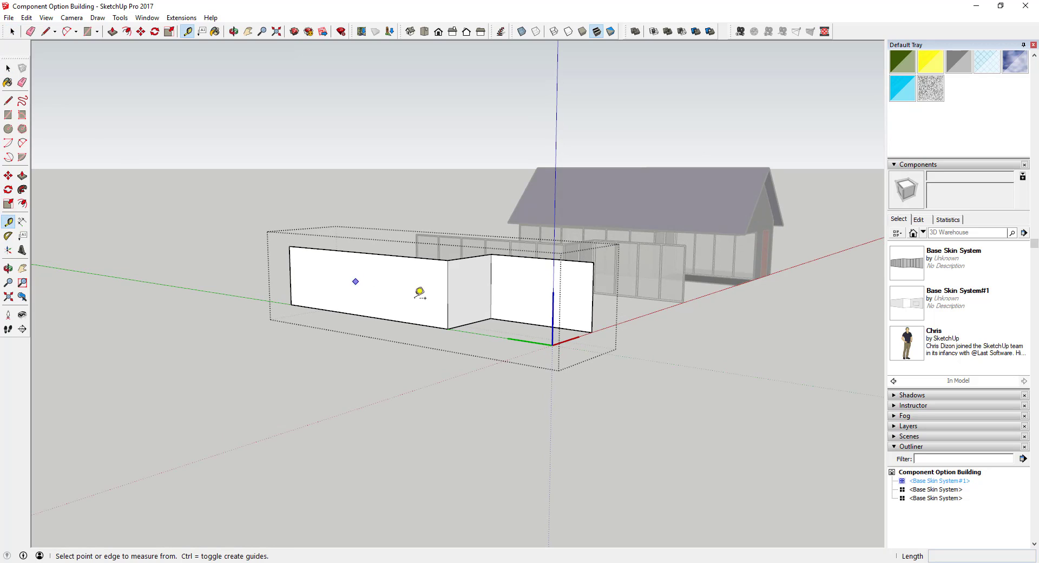
pyautogui.click(449, 294)
pyautogui.click(365, 247)
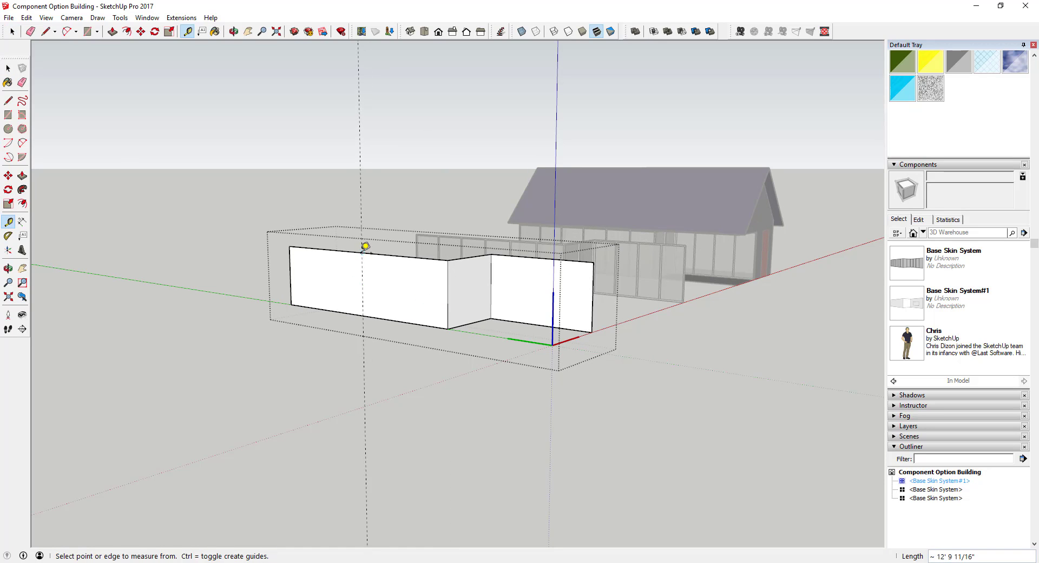
# Place a horizontal guide about 6' above the base edge of the left wall section
pyautogui.click(362, 315)
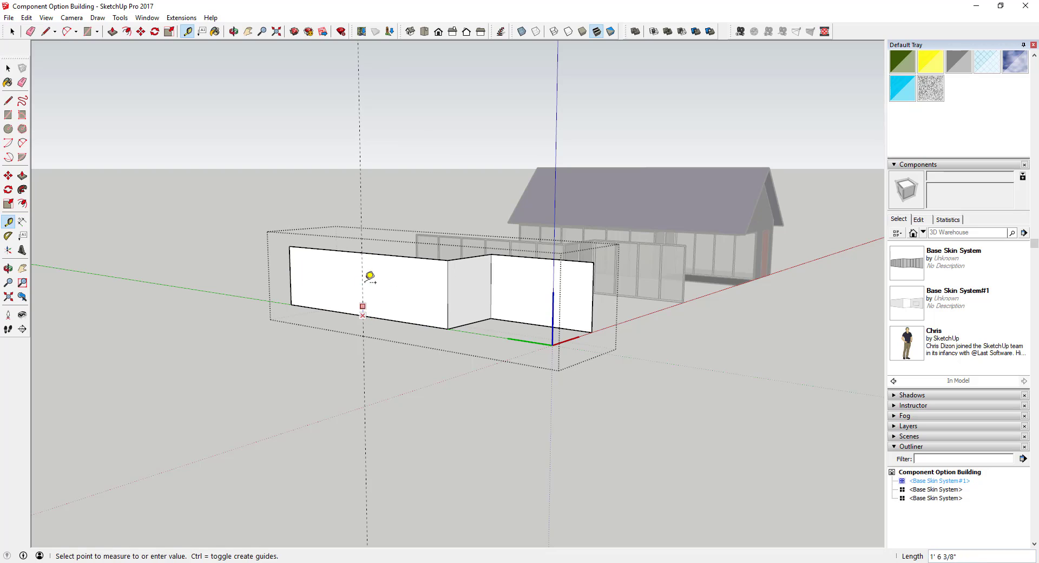
pyautogui.press('space')
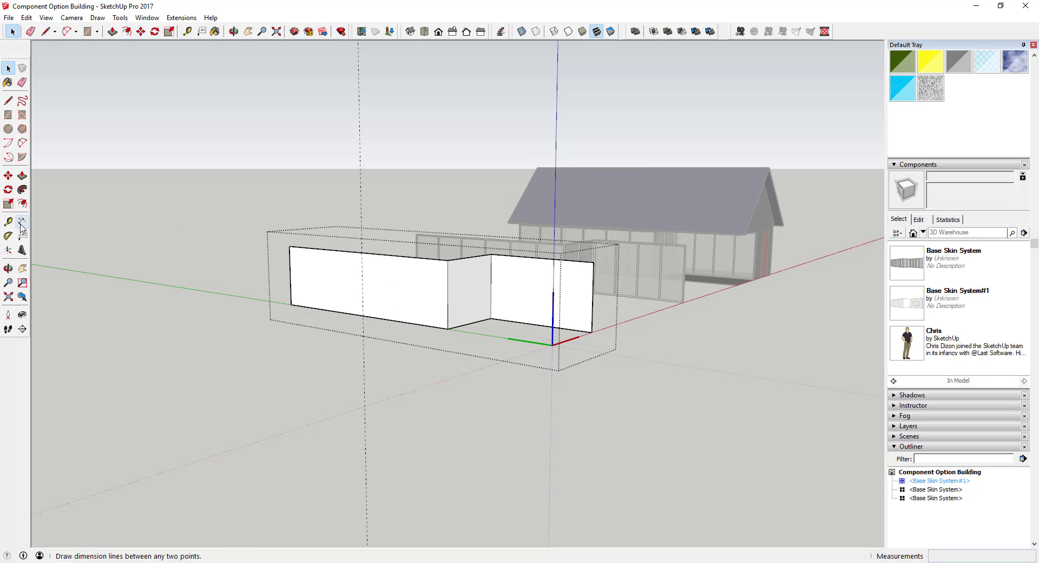
pyautogui.press('t')
pyautogui.click(390, 319)
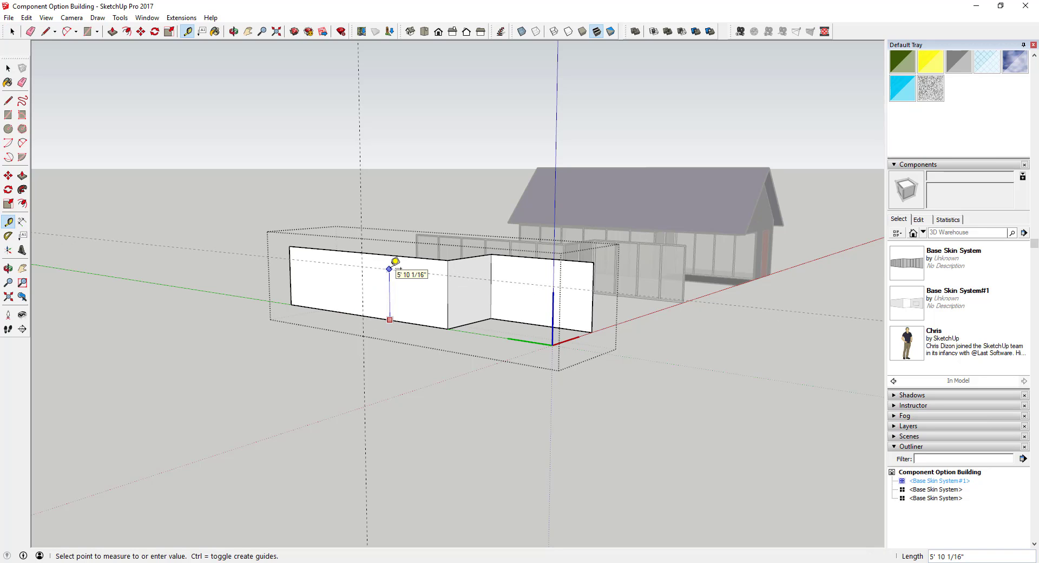
pyautogui.press('space')
# Outline a 6' tall rectangular opening on the left wall section, centered on the vertical guide between the horizontal guide and the base
pyautogui.moveTo(532, 309); pyautogui.dragTo(516, 315, button='middle')
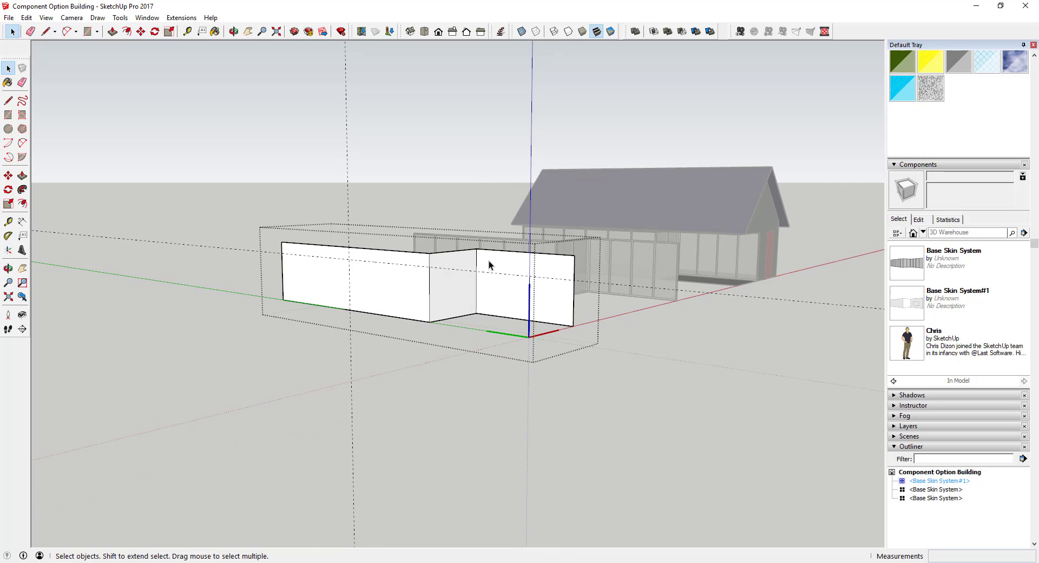
pyautogui.scroll(5, 381, 270)
pyautogui.moveTo(413, 267); pyautogui.dragTo(424, 262, button='middle')
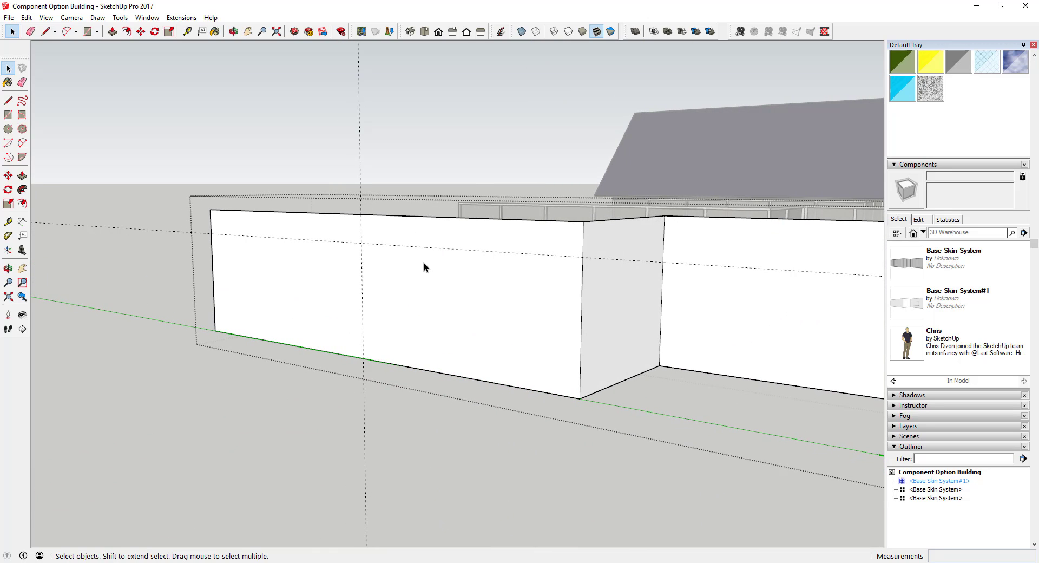
pyautogui.press('l')
pyautogui.click(361, 242)
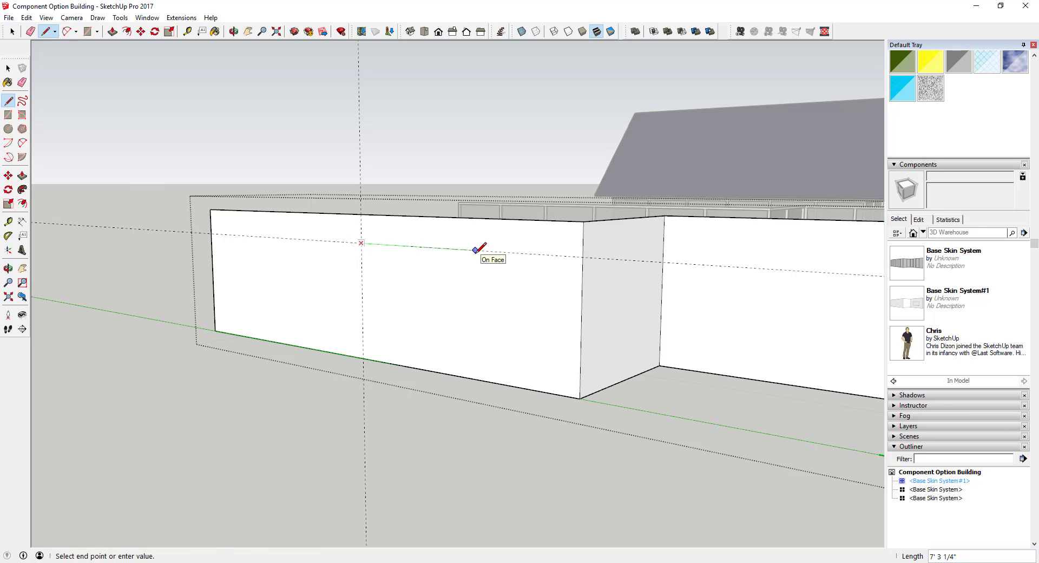
pyautogui.click(451, 248)
pyautogui.click(285, 238)
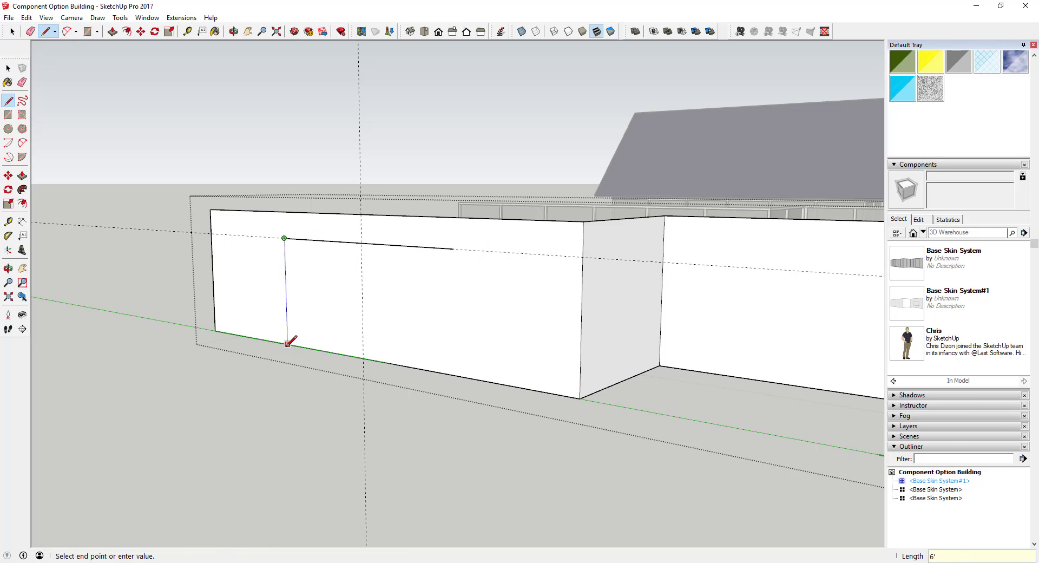
pyautogui.click(287, 343)
pyautogui.press('space')
pyautogui.press('l')
pyautogui.click(452, 248)
pyautogui.click(453, 374)
pyautogui.press('space')
# Offset the outlined opening's face 2 inches inward to form the window frame
pyautogui.click(437, 297)
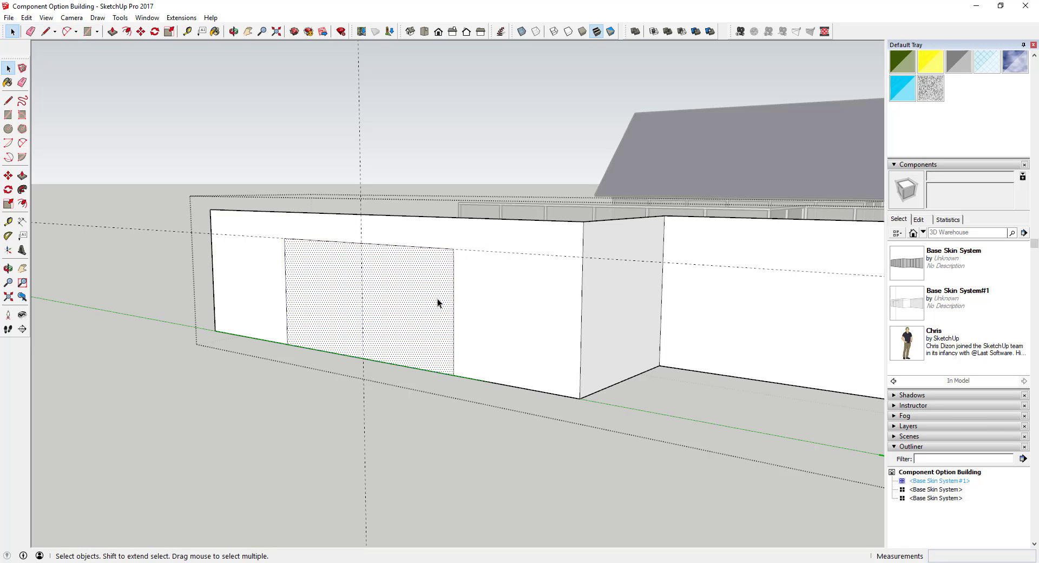
pyautogui.press('f')
pyautogui.click(449, 297)
pyautogui.write('2')
# Separate the frame's top strip from its sides with short lines across both upper corners
pyautogui.moveTo(449, 297); pyautogui.dragTo(521, 254, button='middle')
pyautogui.press('space')
pyautogui.click(470, 232)
pyautogui.click(451, 194)
pyautogui.scroll(3, 451, 195)
pyautogui.press('l')
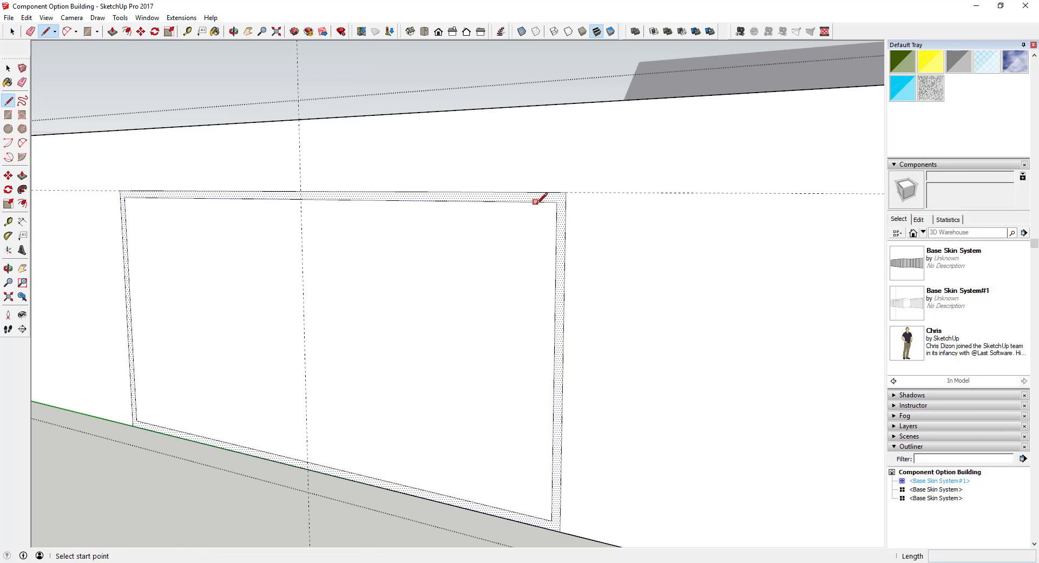
pyautogui.click(556, 202)
pyautogui.click(565, 202)
pyautogui.click(125, 198)
pyautogui.click(120, 197)
# Copy the frame's top strip about 1' 10" down along the vertical guide to form a horizontal mullion
pyautogui.press('m')
pyautogui.press('ctrl')
pyautogui.click(300, 191)
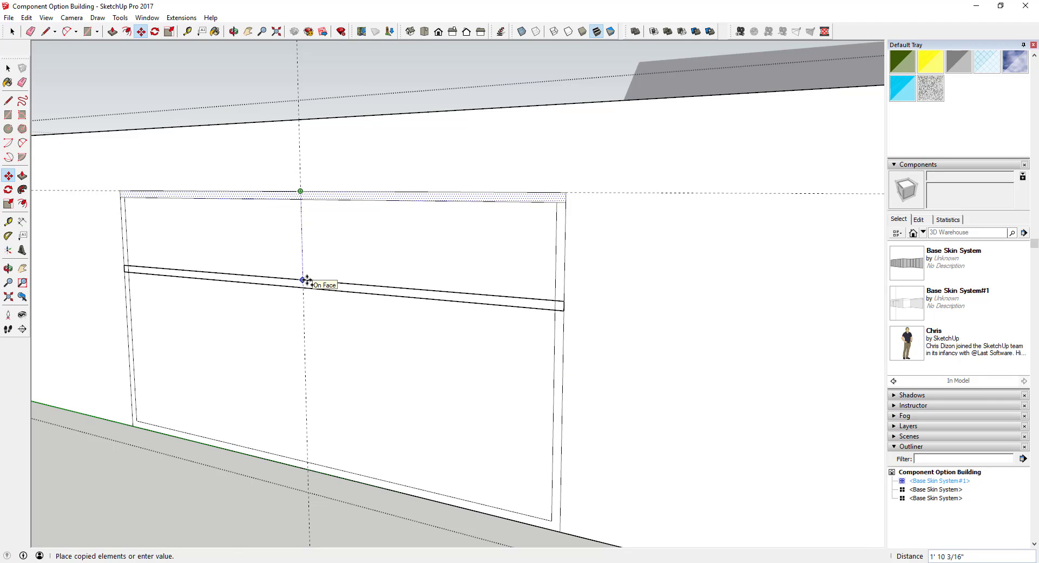
pyautogui.click(306, 280)
pyautogui.press('space')
# Separate the frame's right side strip from the bottom strip with a short line across the lower corner
pyautogui.click(560, 326)
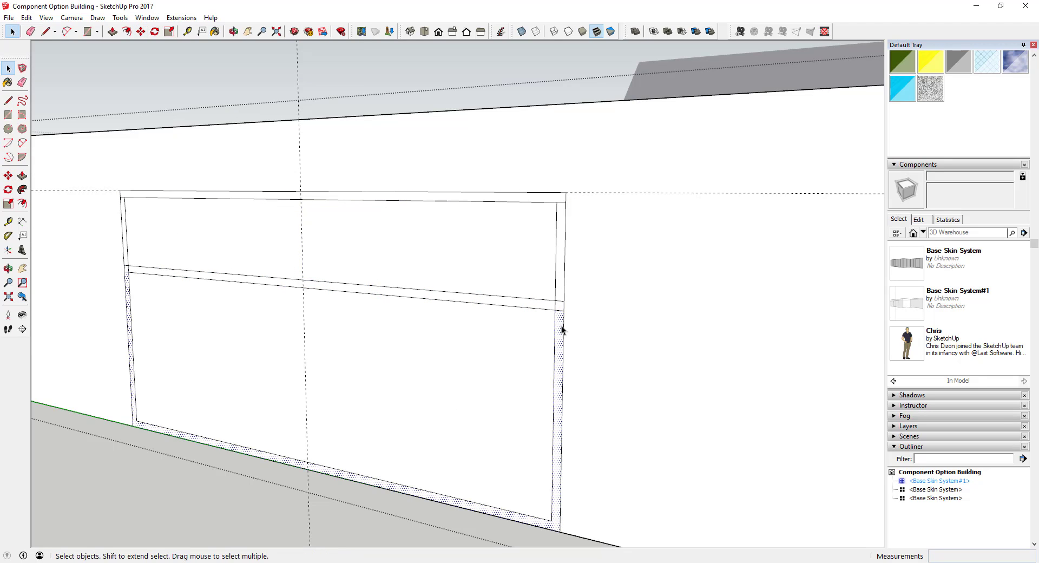
pyautogui.press('l')
pyautogui.click(552, 521)
pyautogui.click(560, 523)
pyautogui.press('space')
# Copy both parts of the right side strip to the vertical guide as a central mullion
pyautogui.click(560, 260)
pyautogui.keyDown('shift'); pyautogui.click(556, 465); pyautogui.keyUp('shift')
pyautogui.press('m')
pyautogui.press('ctrl')
pyautogui.click(556, 521)
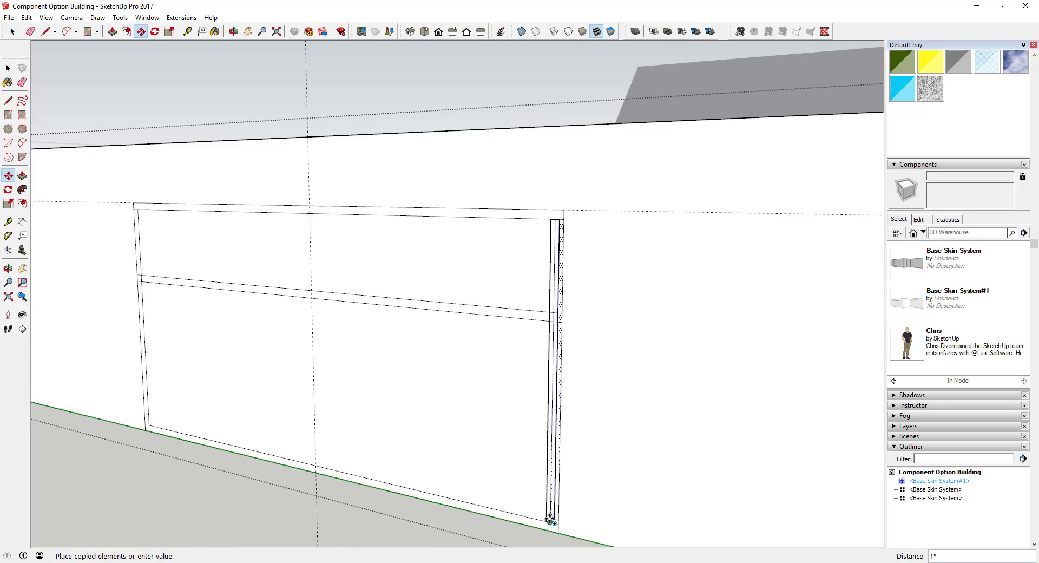
pyautogui.click(318, 466)
pyautogui.press('space')
# Recess all four window panels by 2 inches with Push/Pull
pyautogui.click(414, 408)
pyautogui.moveTo(503, 409); pyautogui.dragTo(427, 411, button='middle')
pyautogui.press('p')
pyautogui.click(370, 398)
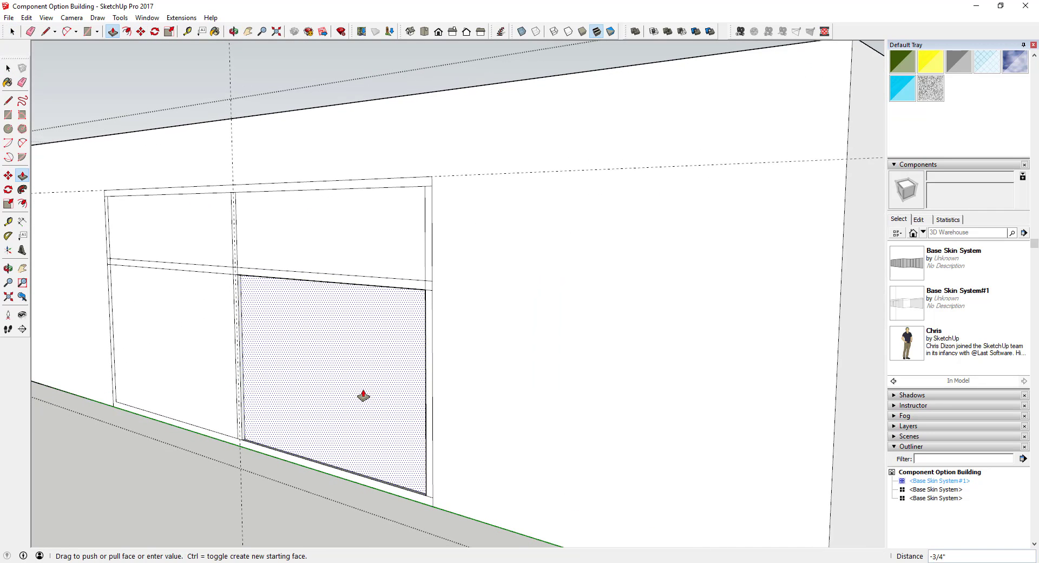
pyautogui.write('2')
pyautogui.press('Return')
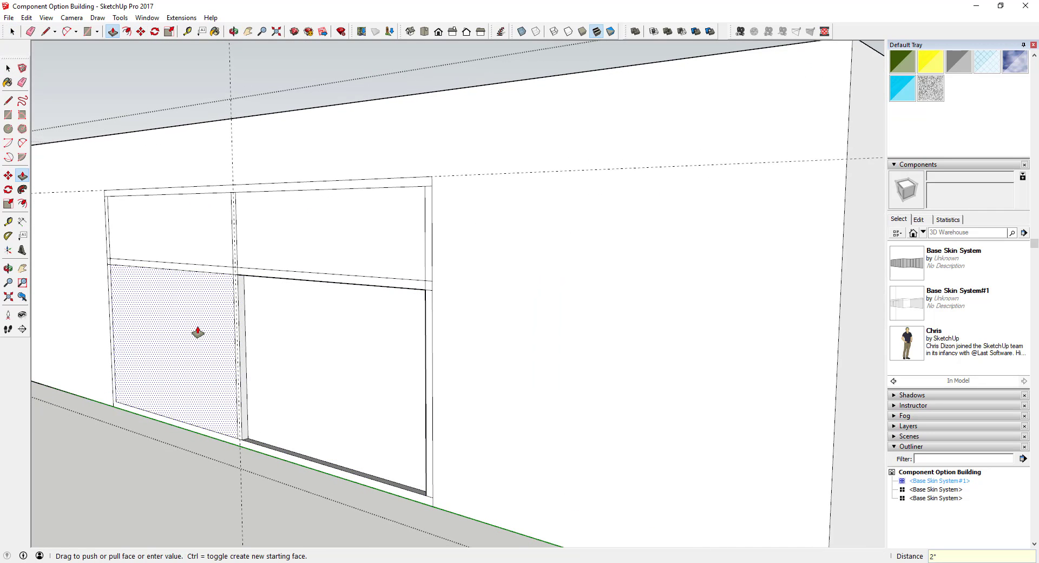
pyautogui.doubleClick(199, 334)
pyautogui.doubleClick(200, 232)
pyautogui.doubleClick(284, 235)
# Copy the complete four-panel window onto the other long wall section along its base and finish editing the component
pyautogui.scroll(-10, 284, 235)
pyautogui.moveTo(456, 297); pyautogui.dragTo(540, 297, button='middle')
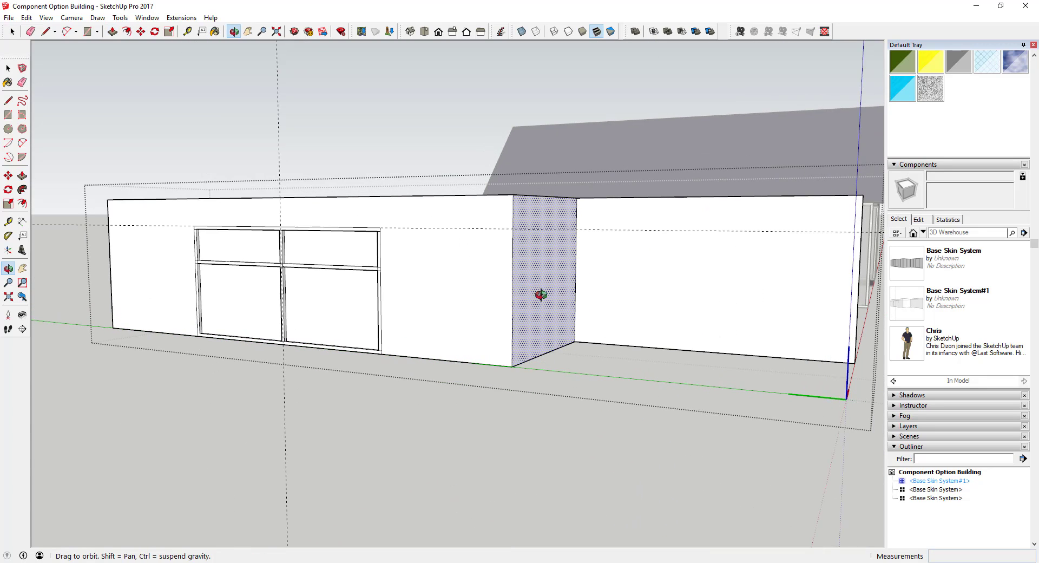
pyautogui.press('space')
pyautogui.moveTo(174, 219); pyautogui.dragTo(397, 378)
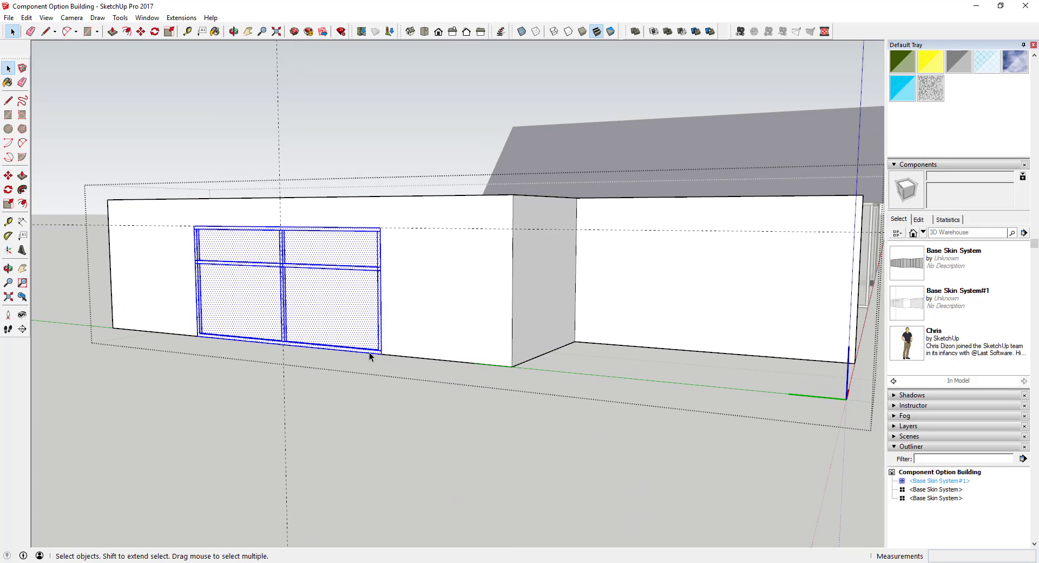
pyautogui.press('m')
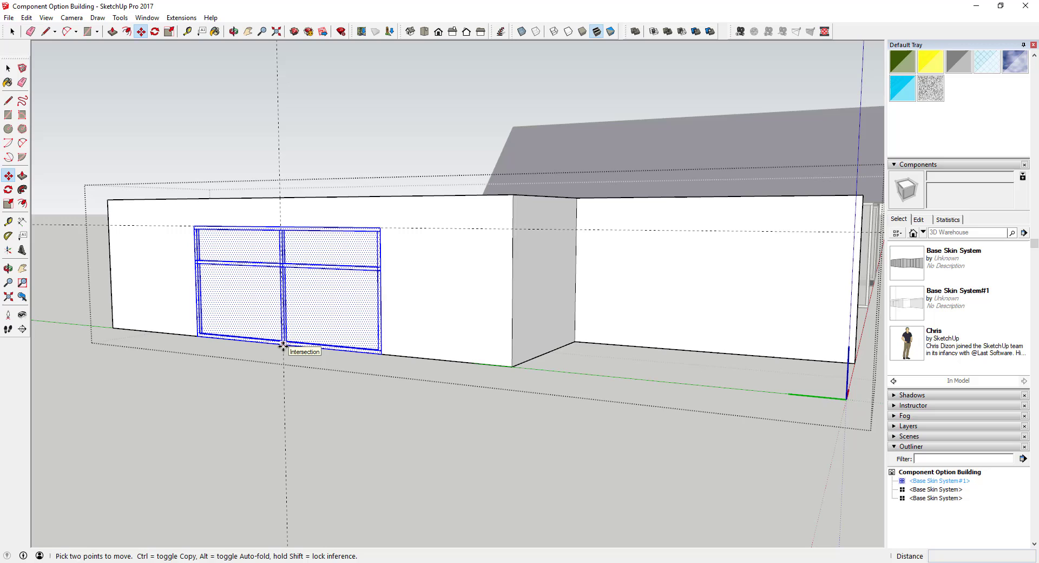
pyautogui.keyDown('ctrl'); pyautogui.click(283, 347); pyautogui.keyUp('ctrl')
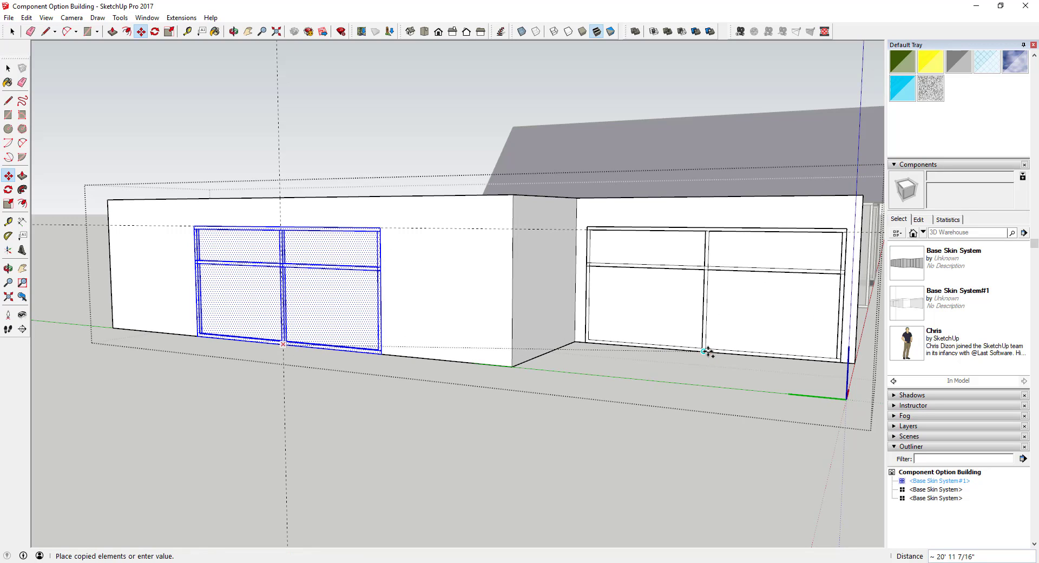
pyautogui.click(711, 353)
pyautogui.press('space')
pyautogui.moveTo(672, 337); pyautogui.dragTo(606, 311, button='middle')
pyautogui.click(769, 443)
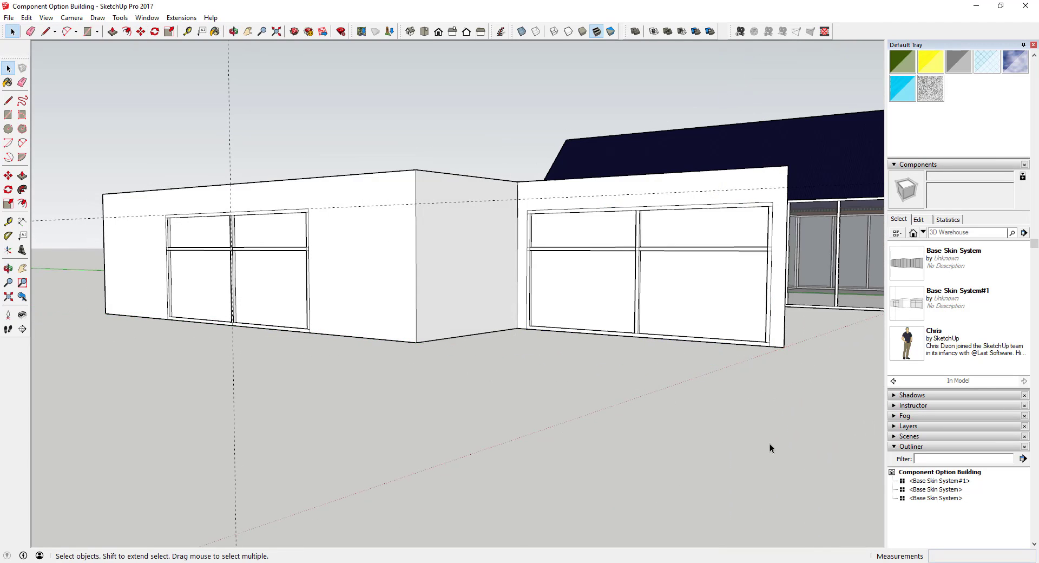
pyautogui.moveTo(759, 354); pyautogui.dragTo(664, 353, button='middle')
pyautogui.scroll(-3, 664, 352)
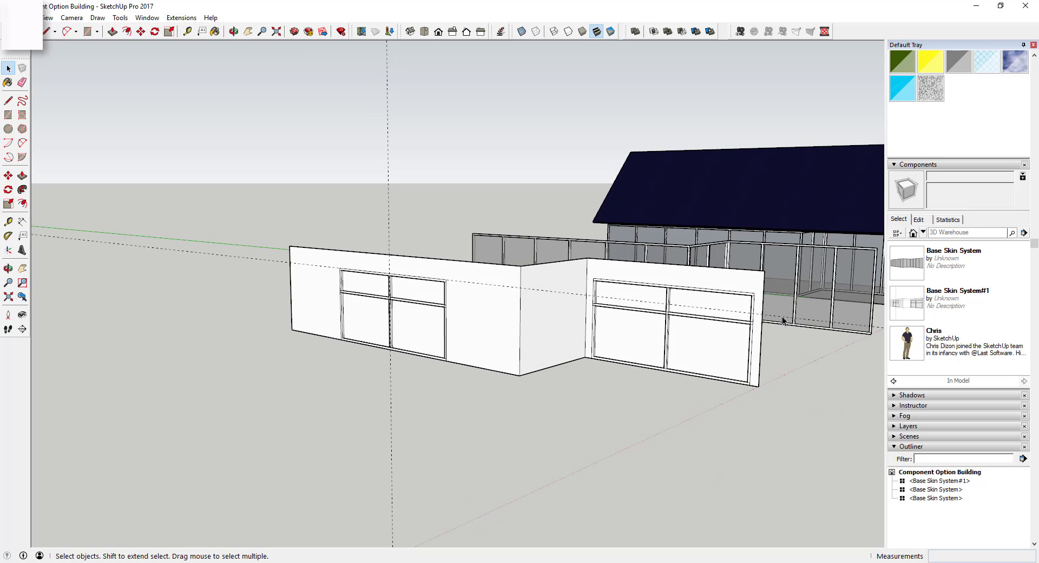
pyautogui.press('b')
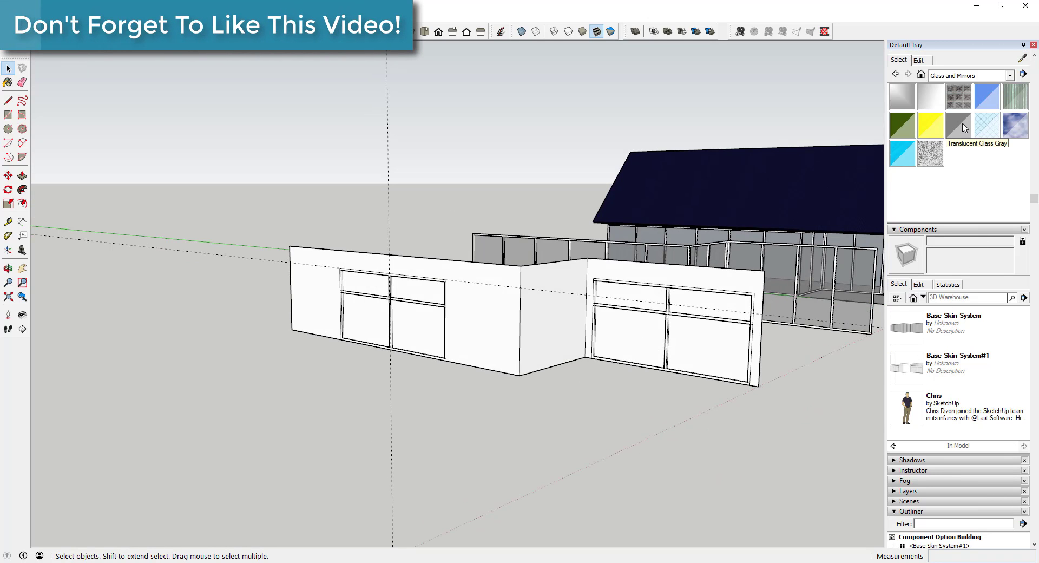
pyautogui.click(713, 339)
pyautogui.press('space')
pyautogui.hotkey('ctrl', 'z')
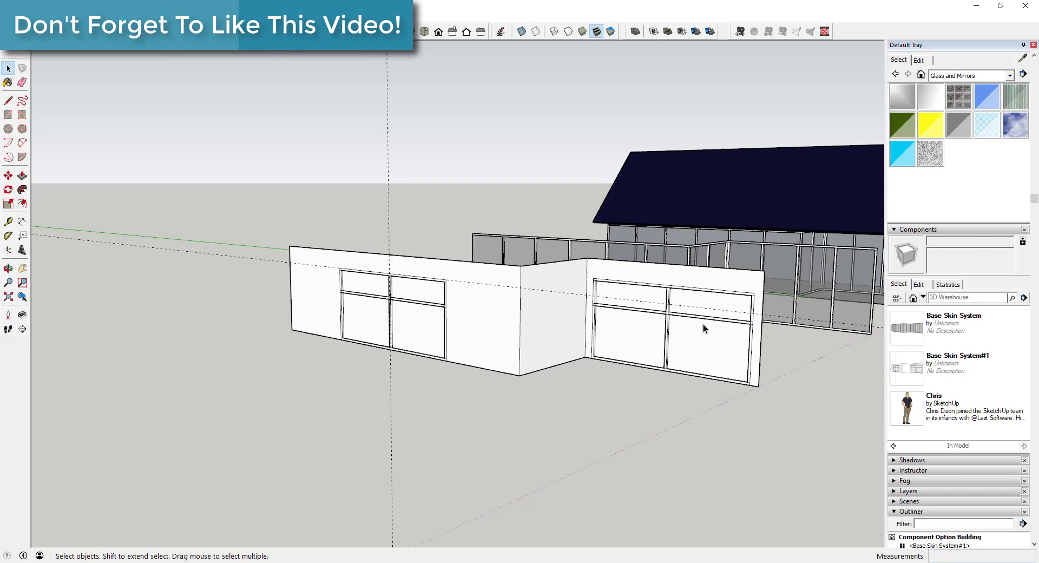
# Reopen the unique wall component and paint all eight window panels with Translucent Glass Gray
pyautogui.doubleClick(699, 347)
pyautogui.click(955, 129)
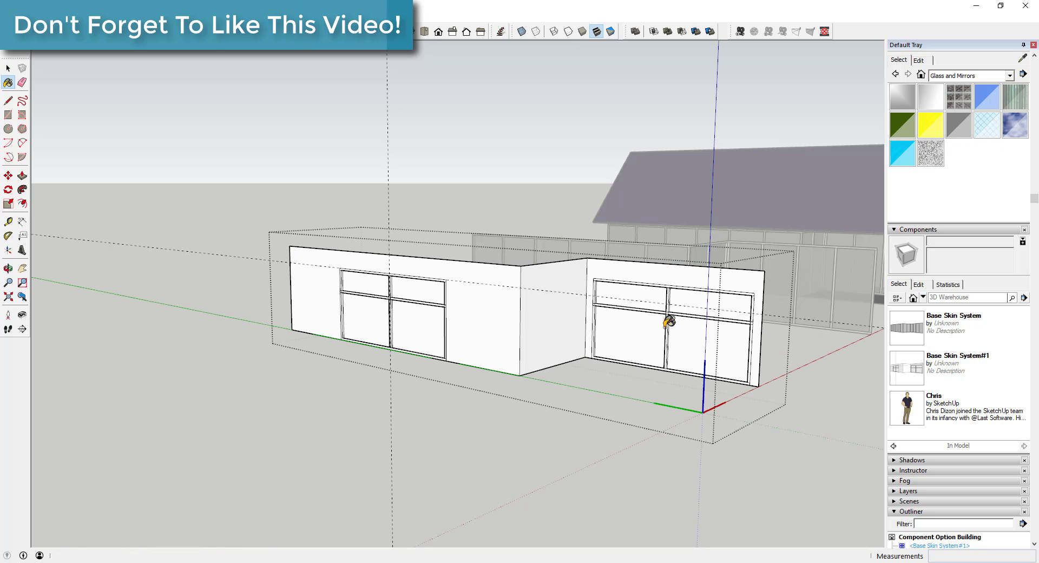
pyautogui.click(698, 332)
pyautogui.click(694, 304)
pyautogui.click(638, 295)
pyautogui.click(631, 326)
pyautogui.click(418, 312)
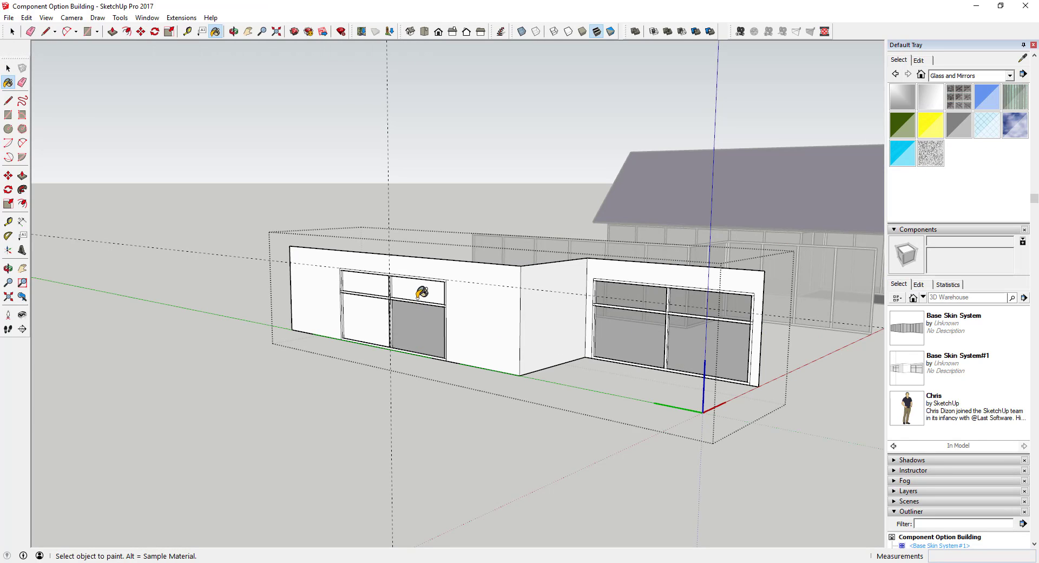
pyautogui.click(422, 292)
pyautogui.click(361, 285)
pyautogui.click(361, 316)
pyautogui.press('space')
# Sample the dark siding material from the building's gable wall and paint the solid faces of all three wall sections with it
pyautogui.scroll(-3, 598, 360)
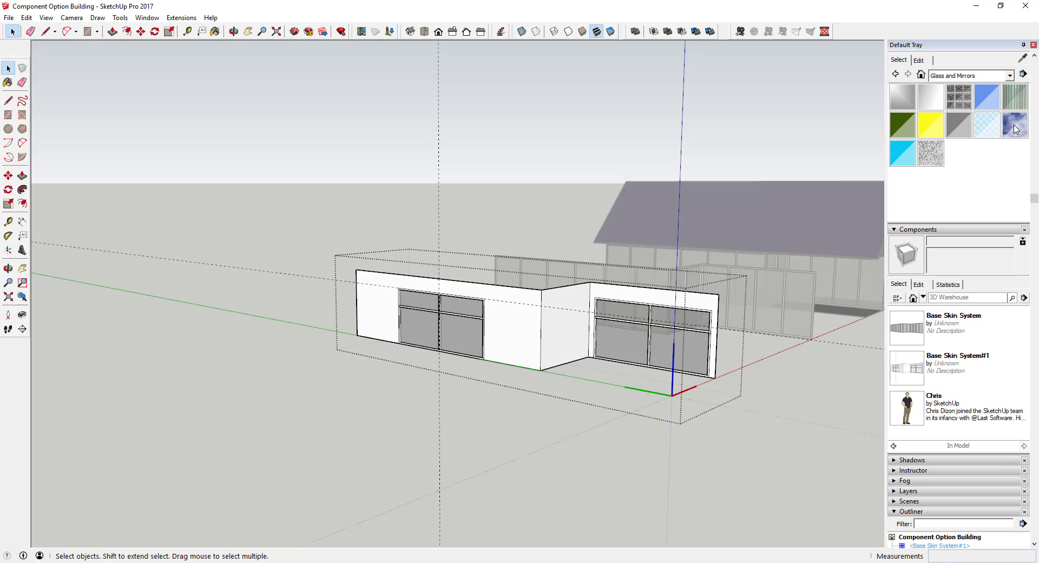
pyautogui.click(1022, 58)
pyautogui.moveTo(797, 274); pyautogui.dragTo(537, 248, button='middle')
pyautogui.scroll(-1, 622, 250)
pyautogui.click(838, 252)
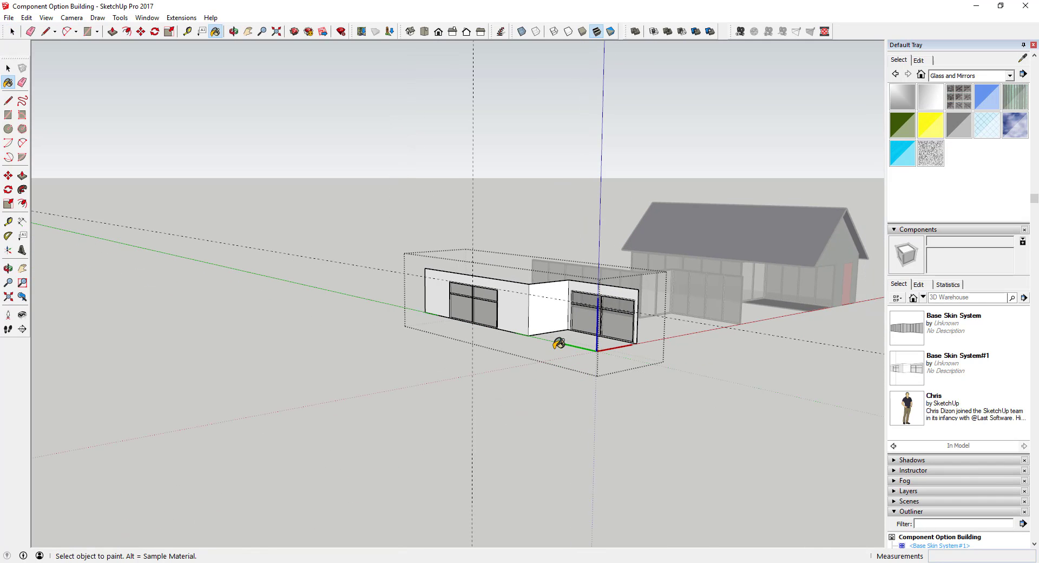
pyautogui.click(542, 304)
pyautogui.click(578, 279)
pyautogui.click(501, 293)
pyautogui.press('space')
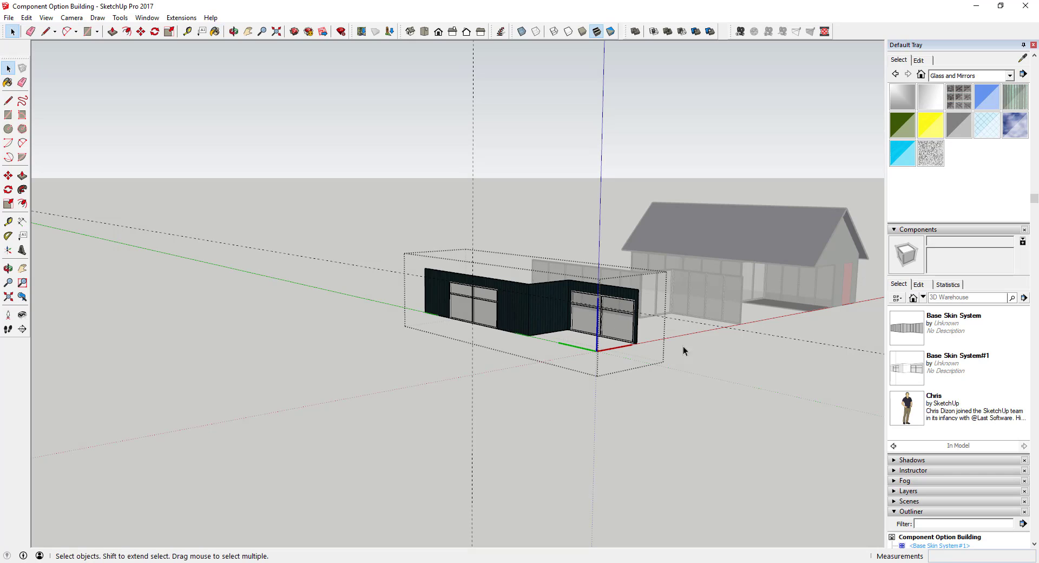
# Finish editing the unique wall component and view it beside the glazed option and the building
pyautogui.click(722, 358)
pyautogui.moveTo(728, 334); pyautogui.dragTo(700, 314, button='middle')
pyautogui.scroll(3, 744, 356)
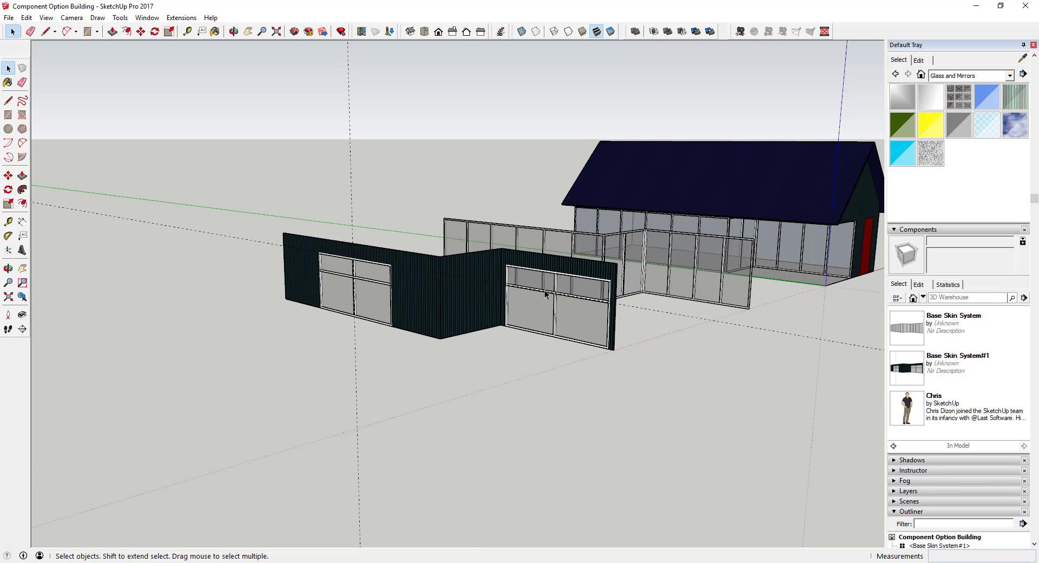
# Delete all construction guides from the model
pyautogui.scroll(-3, 611, 260)
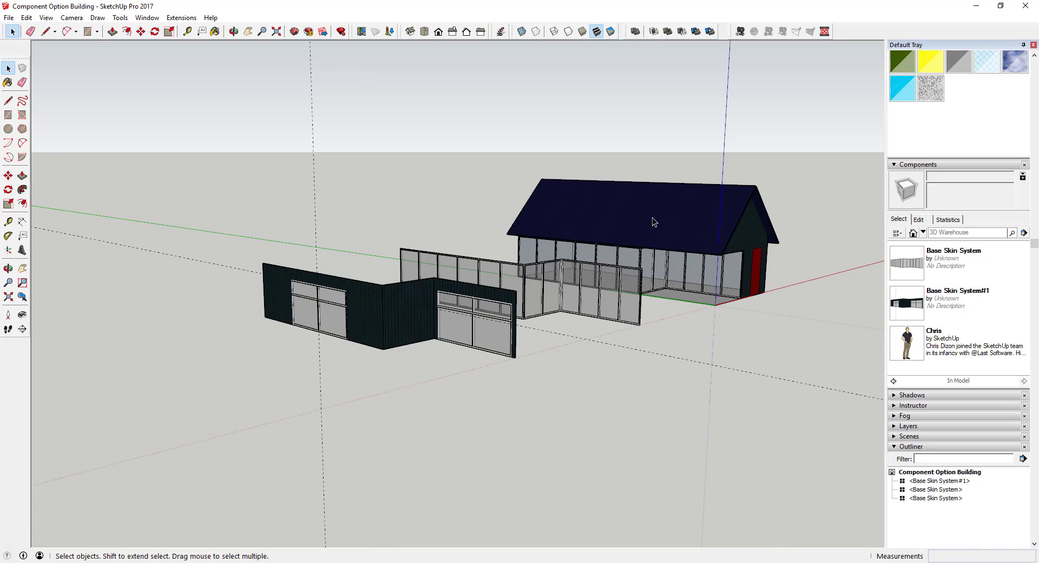
pyautogui.click(26, 17)
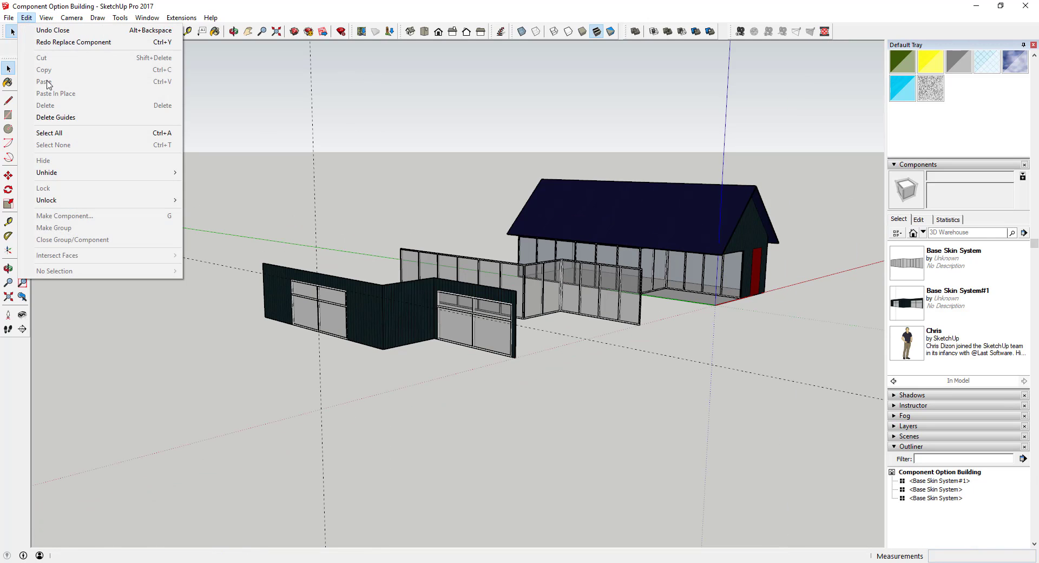
pyautogui.click(43, 118)
pyautogui.moveTo(699, 350); pyautogui.dragTo(684, 376, button='middle')
pyautogui.scroll(3, 683, 346)
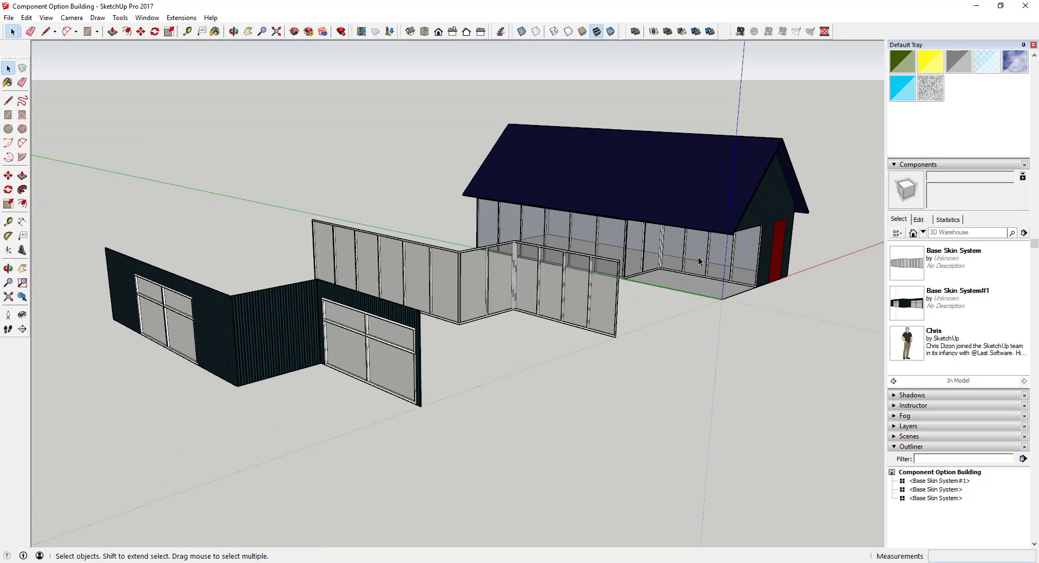
pyautogui.scroll(-1, 593, 258)
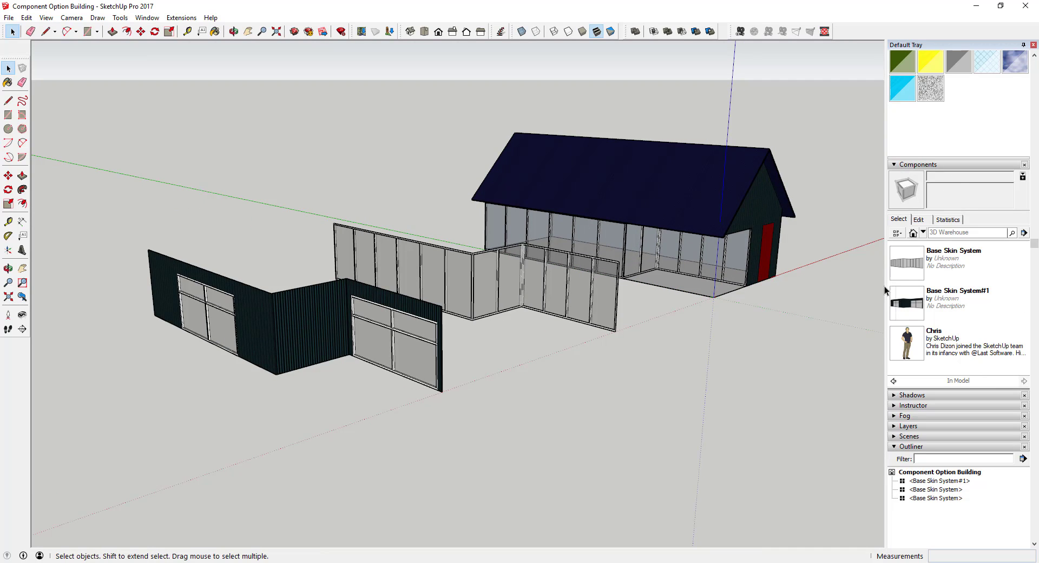
pyautogui.click(147, 18)
pyautogui.moveTo(179, 30)
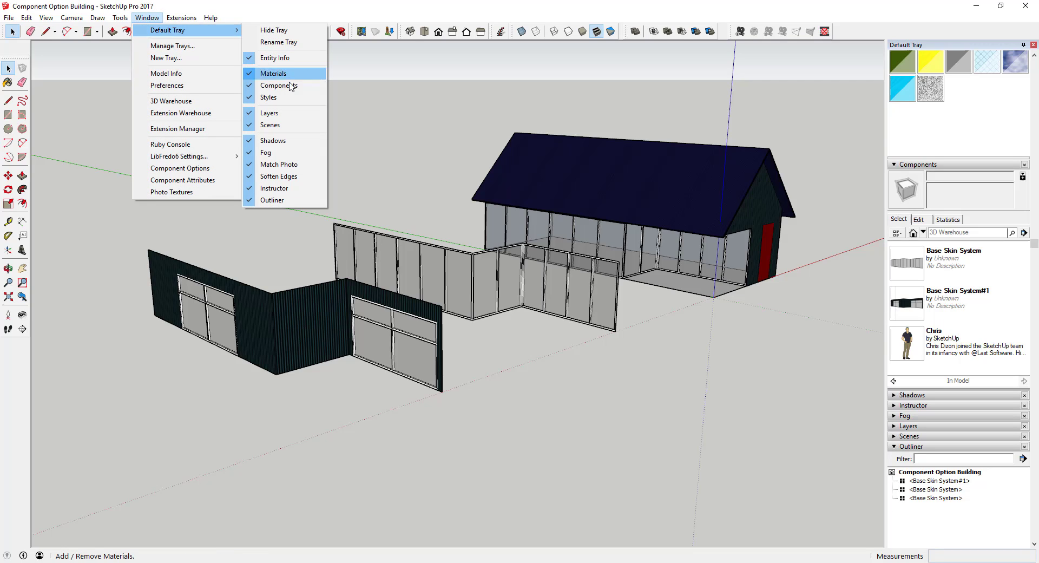
pyautogui.click(847, 329)
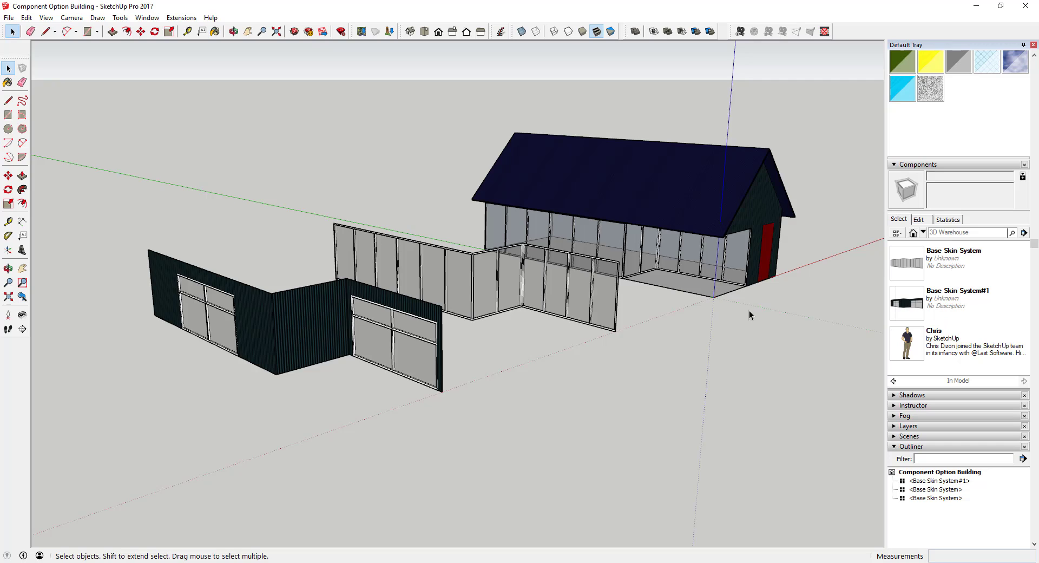
# Select the glazed wall component on the building and replace it with the dark-siding component Base Skin System#1
pyautogui.moveTo(749, 310); pyautogui.dragTo(750, 294, button='middle')
pyautogui.scroll(-3, 683, 323)
pyautogui.scroll(3, 684, 322)
pyautogui.click(675, 263)
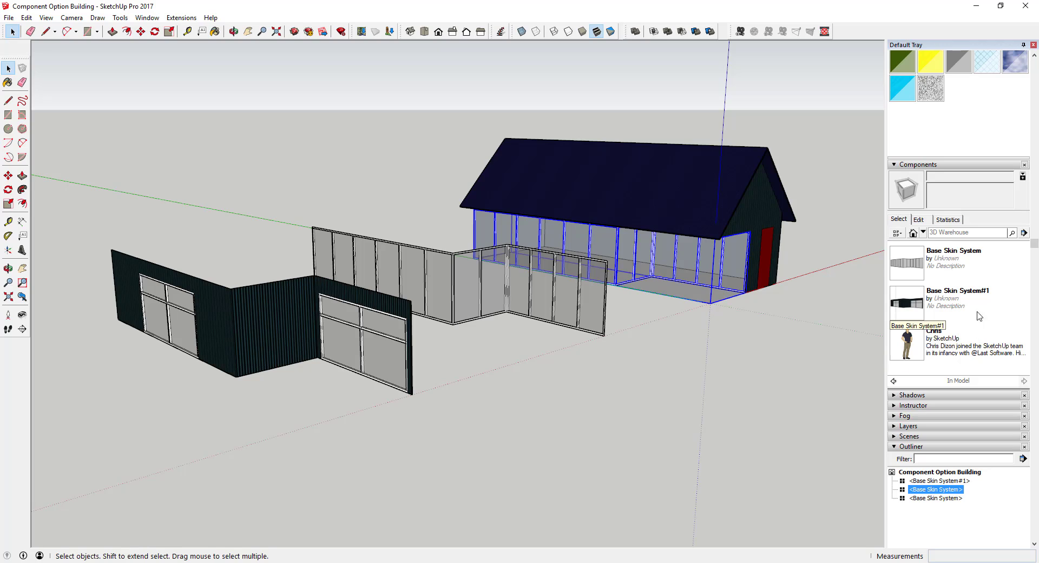
pyautogui.rightClick(914, 306)
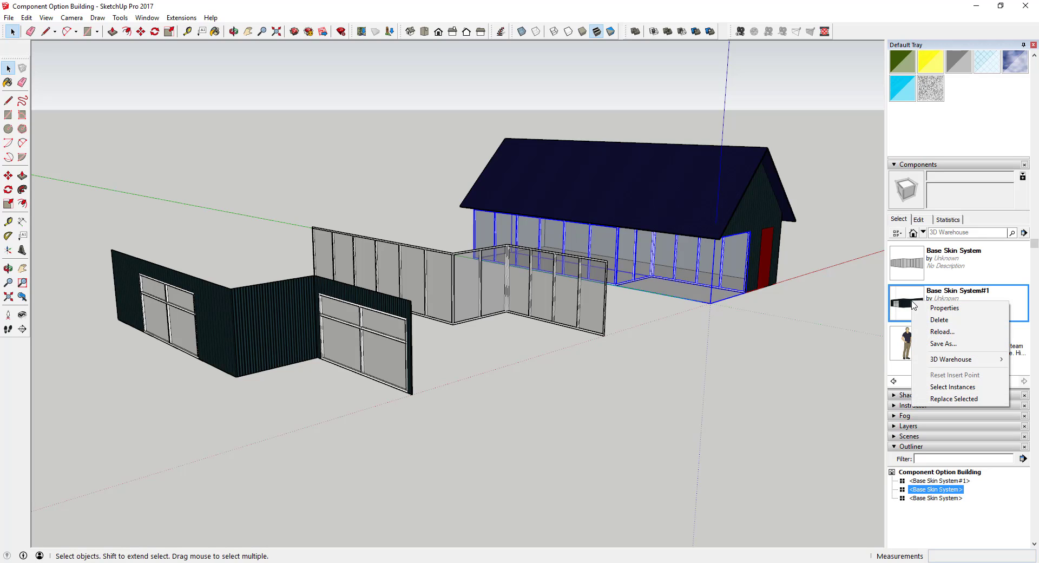
pyautogui.click(953, 399)
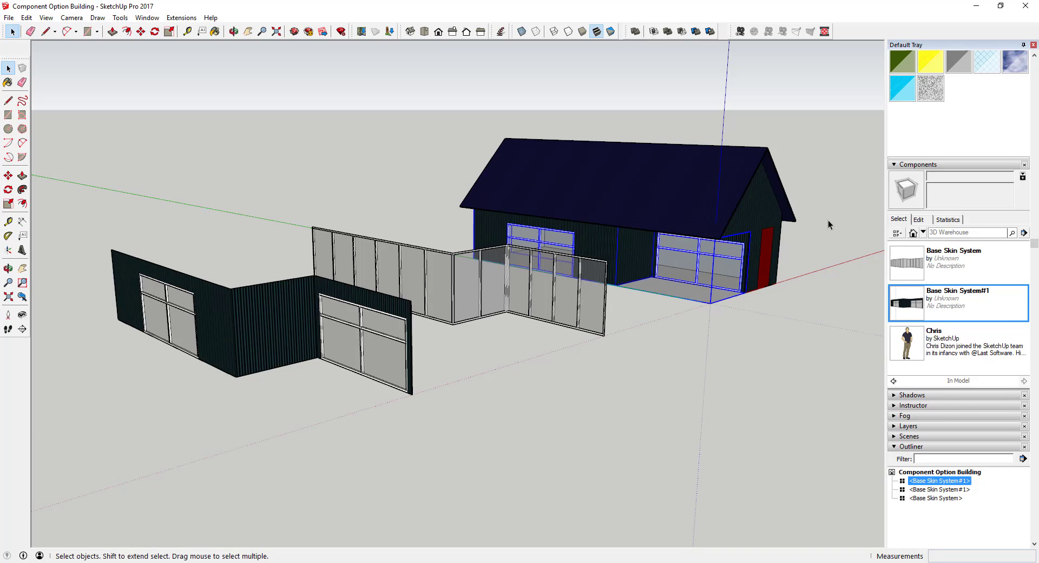
# Examine the replaced wall on the building and compare it with the separate glazed and dark-siding wall options
pyautogui.scroll(3, 828, 219)
pyautogui.moveTo(722, 212); pyautogui.dragTo(494, 264, button='middle')
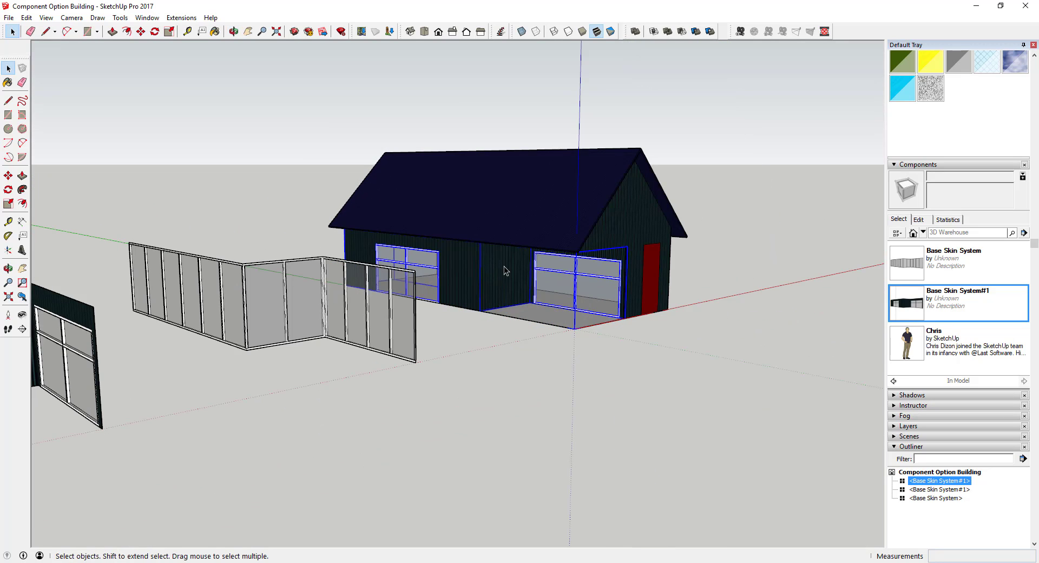
pyautogui.scroll(-1, 503, 268)
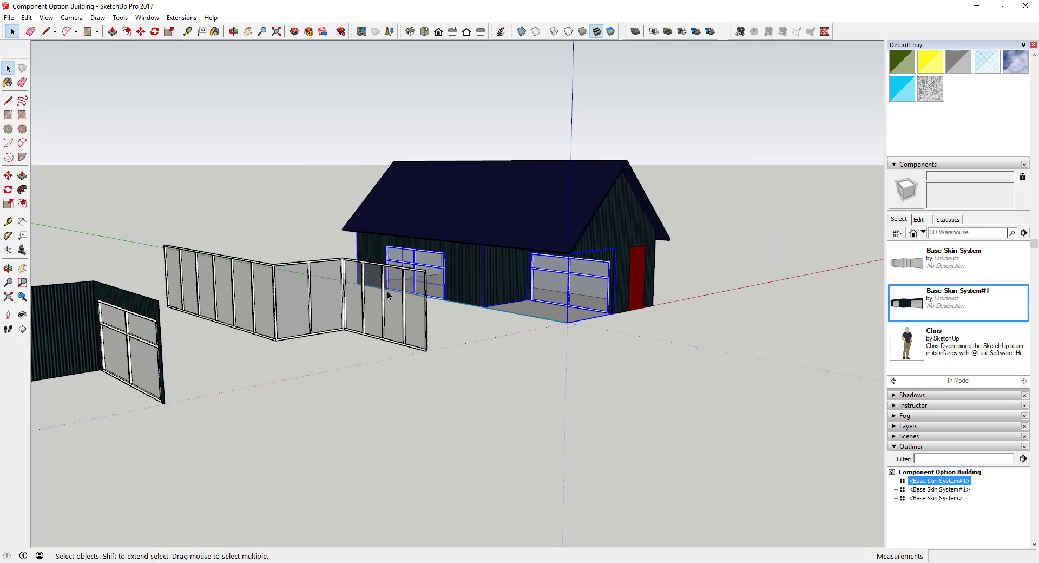
pyautogui.click(359, 294)
pyautogui.scroll(-3, 471, 291)
pyautogui.scroll(2, 235, 304)
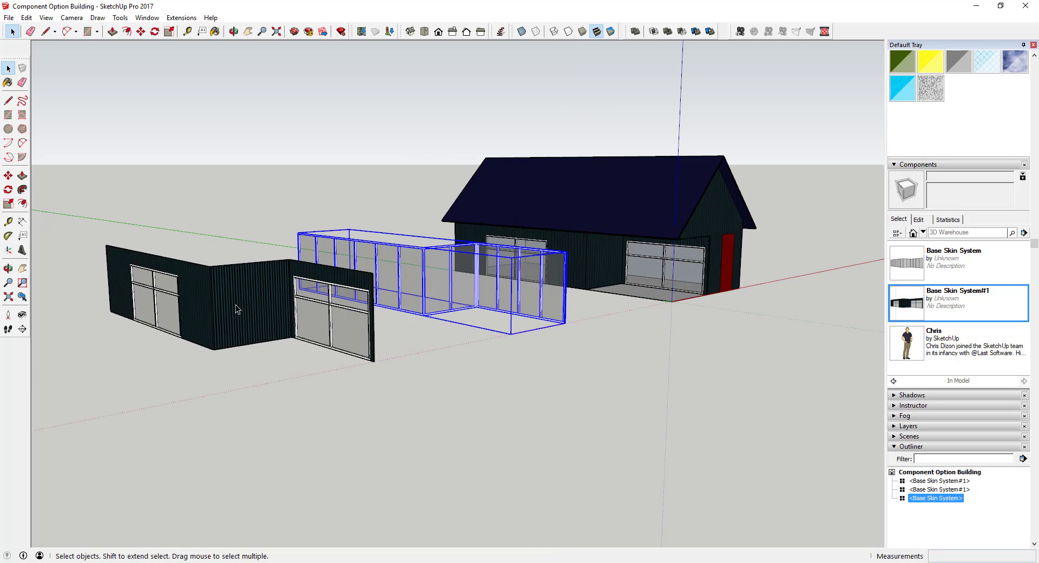
pyautogui.click(216, 301)
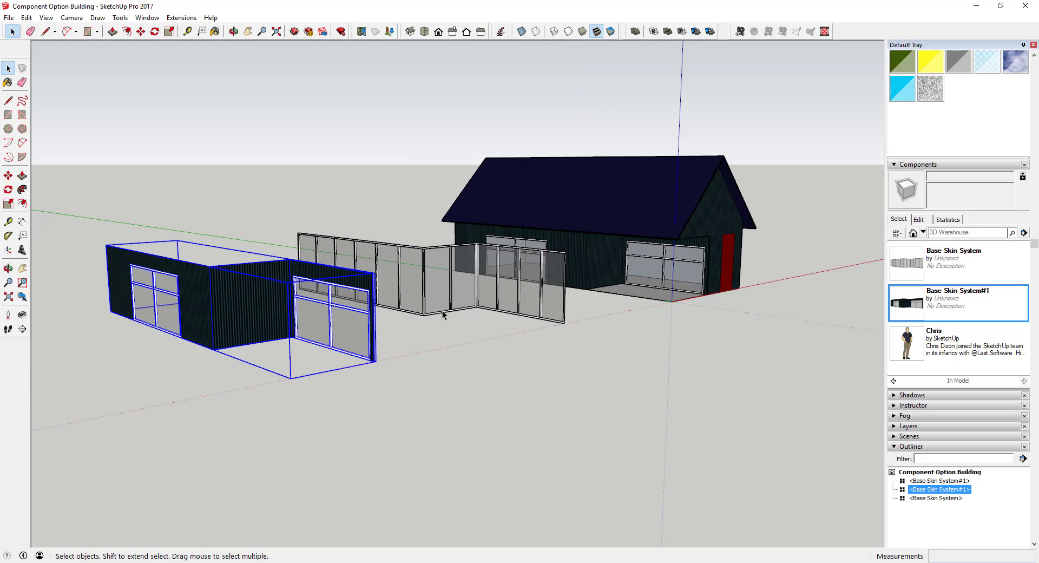
# Select the building's dark-siding wall component and replace it with the glazed Base Skin System component
pyautogui.scroll(3, 709, 233)
pyautogui.moveTo(640, 251); pyautogui.dragTo(450, 248, button='middle')
pyautogui.scroll(-5, 450, 250)
pyautogui.click(511, 265)
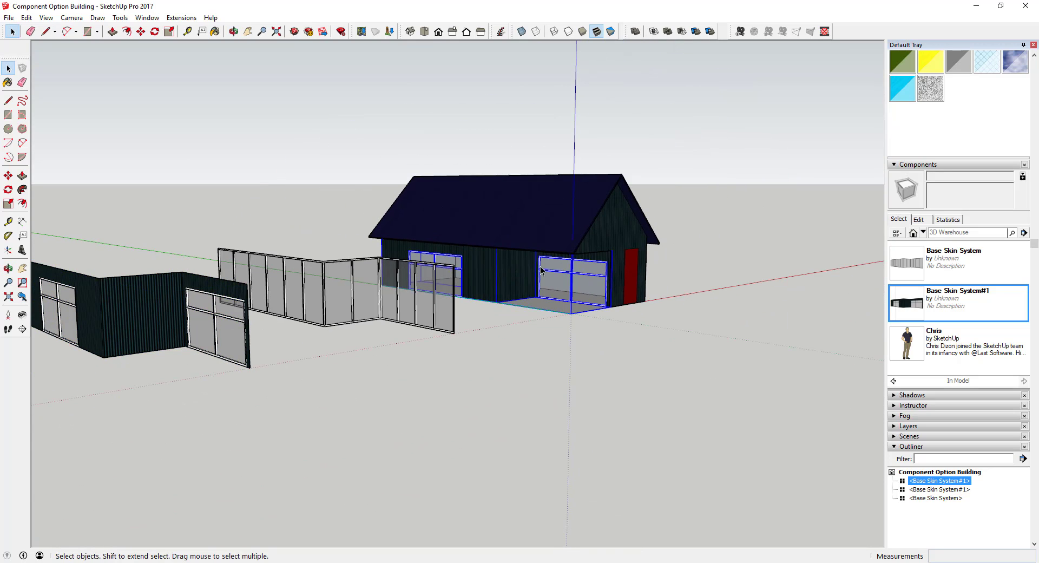
pyautogui.rightClick(948, 268)
pyautogui.click(974, 353)
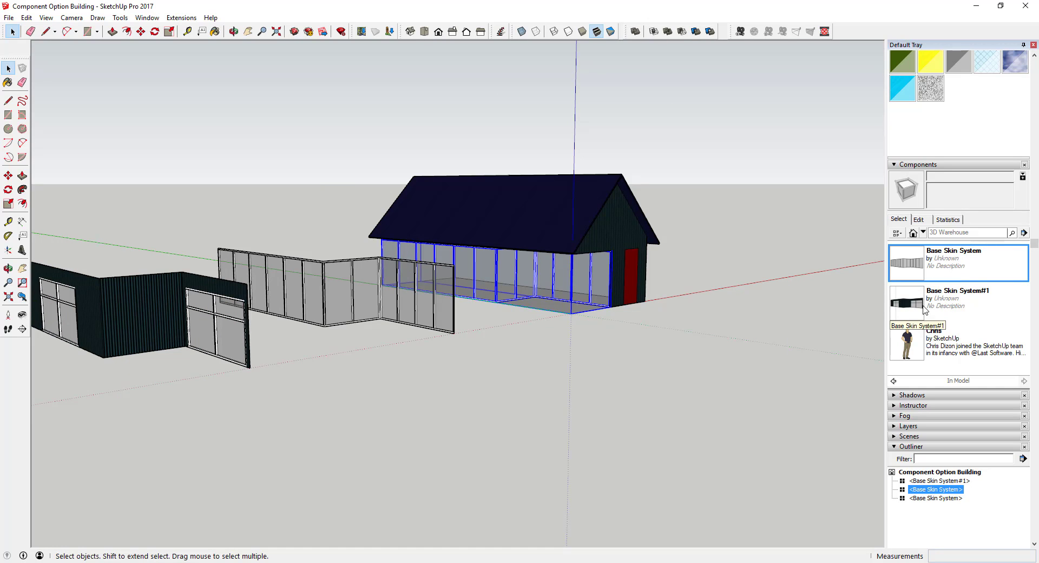
# Swap the building's selected glazed wall for the Base Skin System#1 option again and view the building's corner
pyautogui.moveTo(513, 278); pyautogui.dragTo(571, 277, button='middle')
pyautogui.scroll(-2, 573, 278)
pyautogui.scroll(2, 548, 276)
pyautogui.scroll(-3, 631, 272)
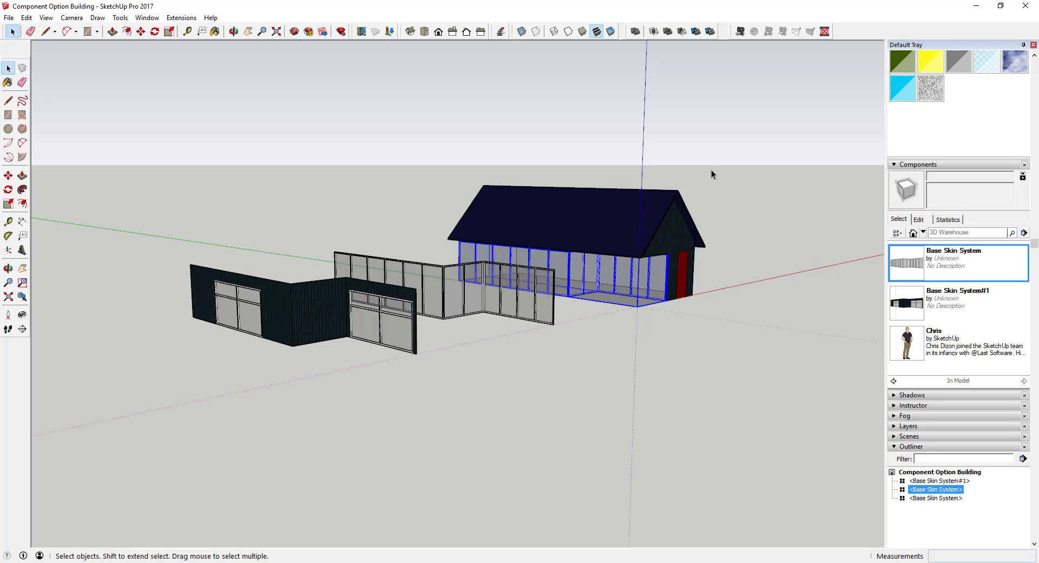
pyautogui.scroll(-1, 203, 294)
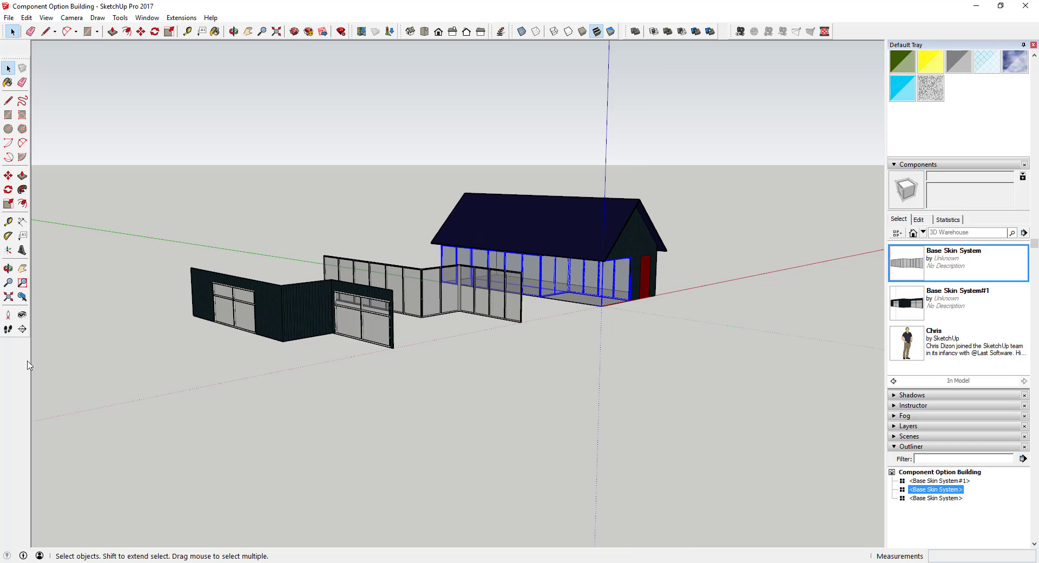
pyautogui.scroll(2, 179, 328)
pyautogui.scroll(1, 637, 232)
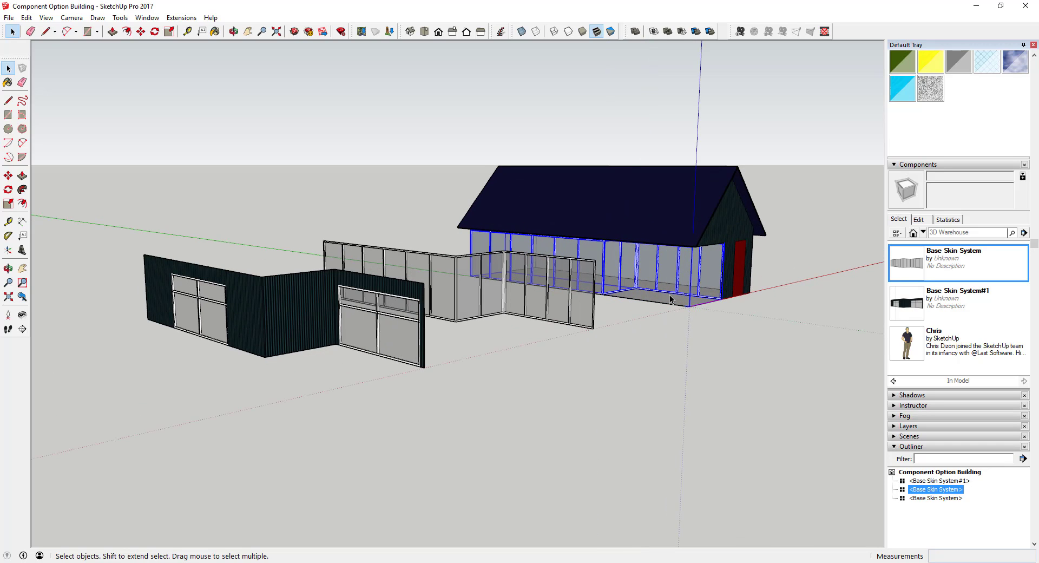
pyautogui.rightClick(912, 301)
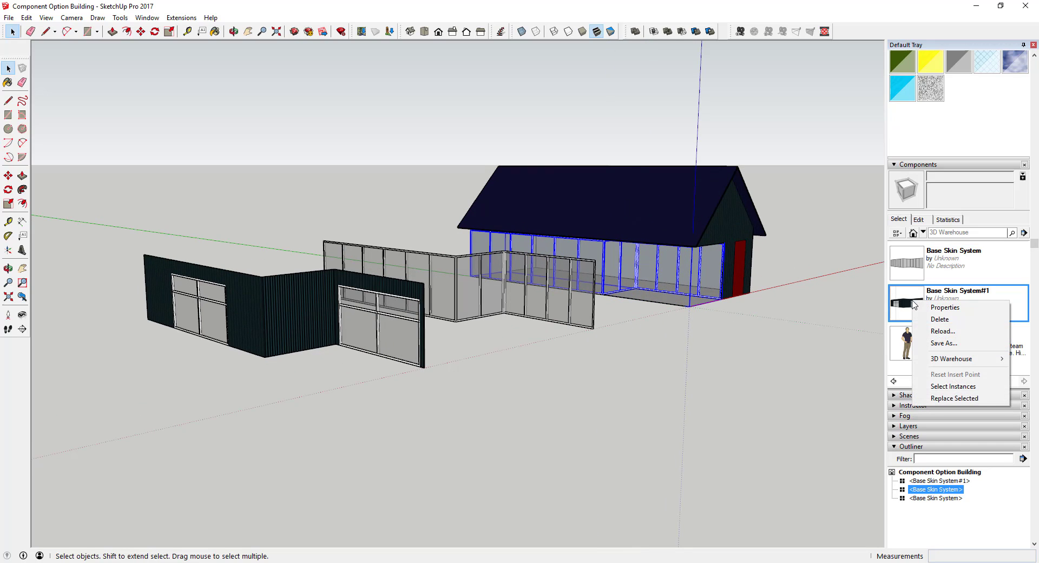
pyautogui.click(944, 401)
pyautogui.scroll(4, 688, 242)
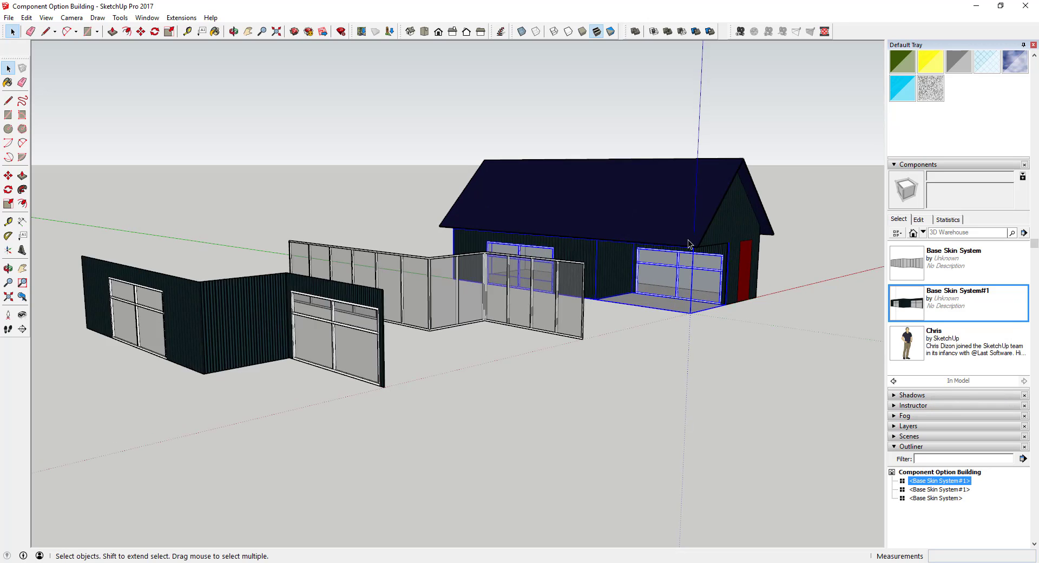
pyautogui.scroll(-3, 567, 245)
pyautogui.moveTo(689, 235); pyautogui.dragTo(660, 253, button='middle')
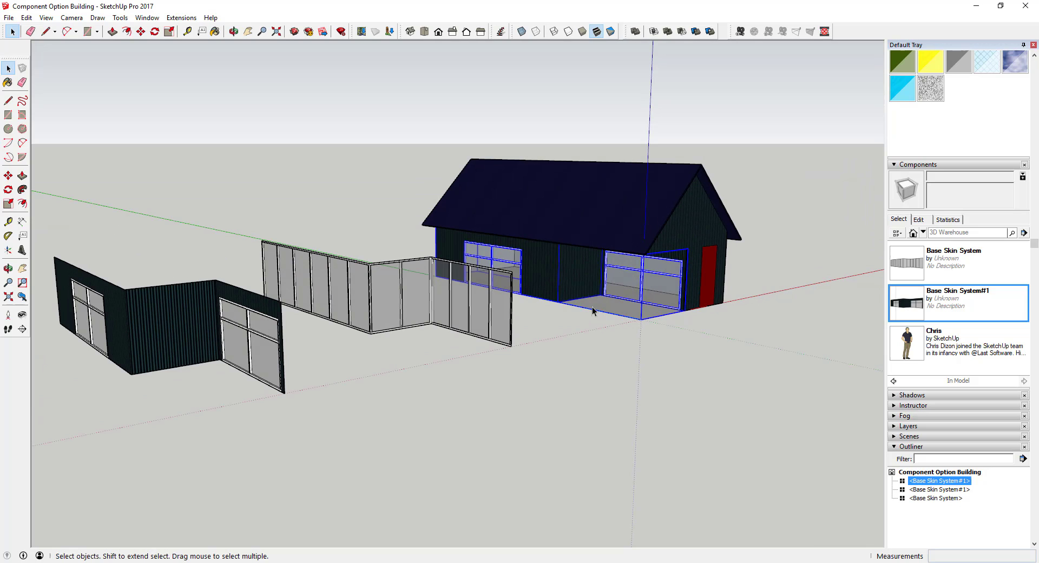